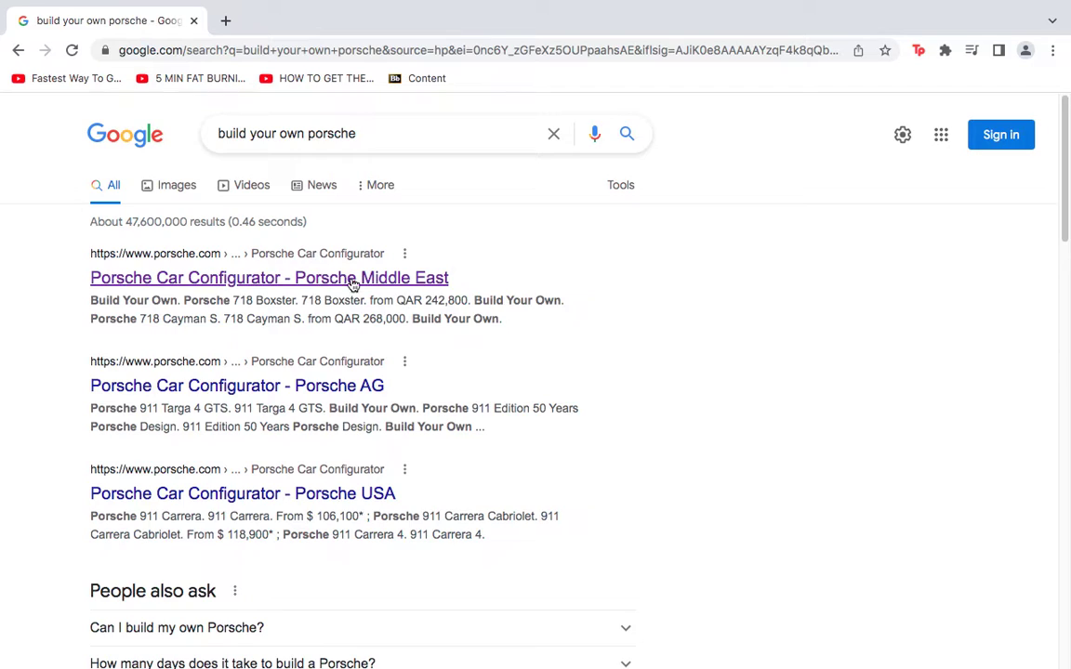
Open the Porsche Middle East car configurator from the search results and look through the 718 models.
left_click(264, 287)
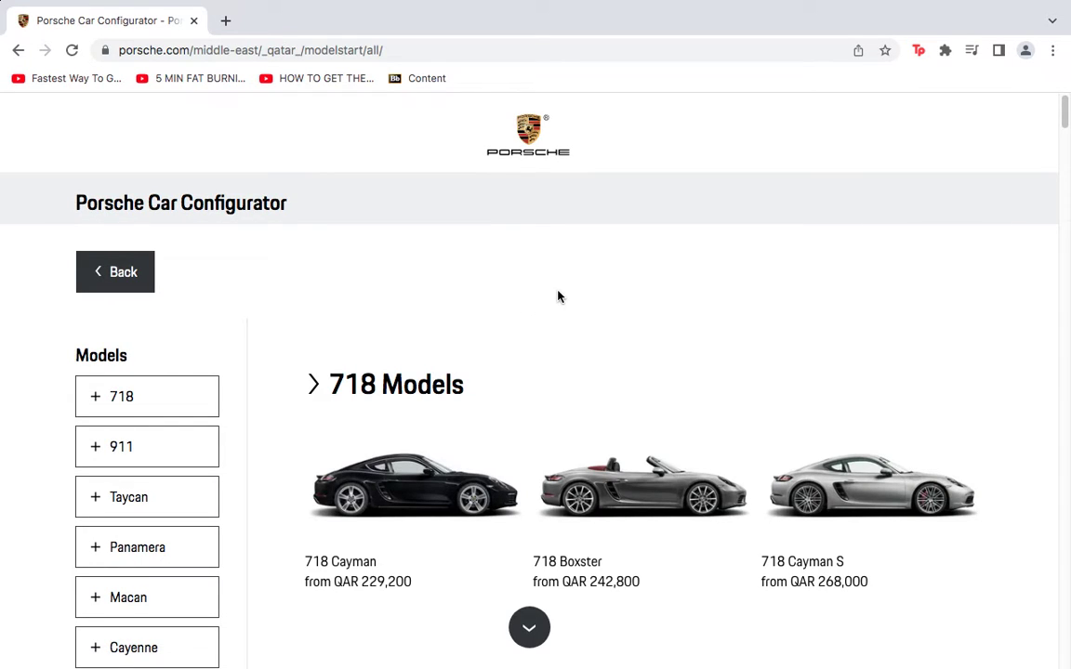
scroll(557, 297, "down", 2)
scroll(558, 296, "down", 2)
scroll(557, 297, "down", 2)
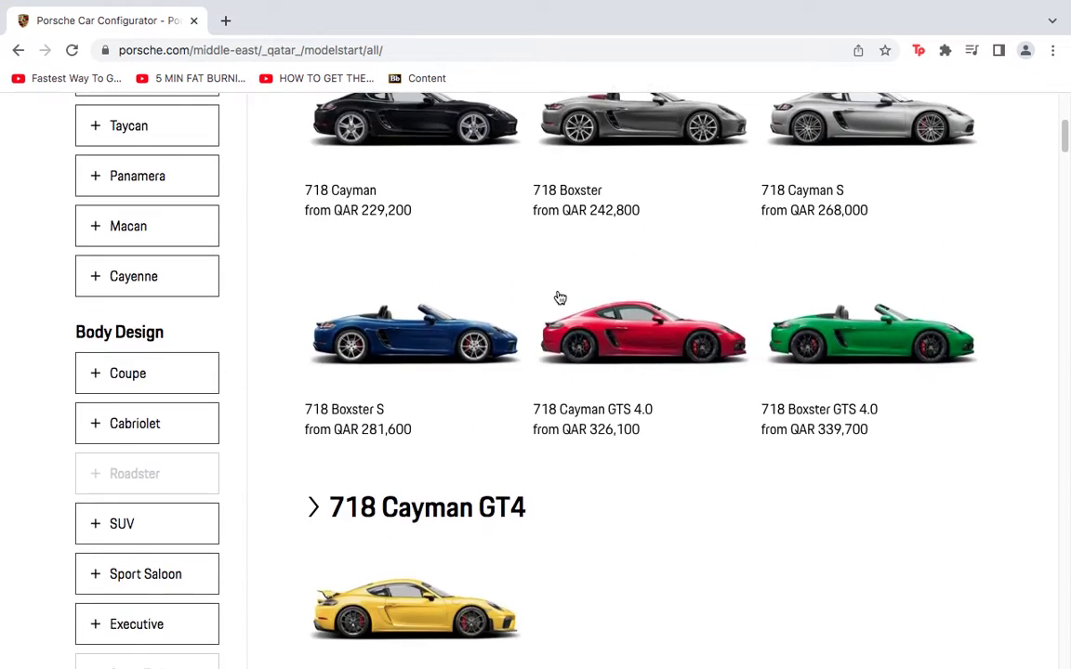
scroll(558, 297, "down", 4)
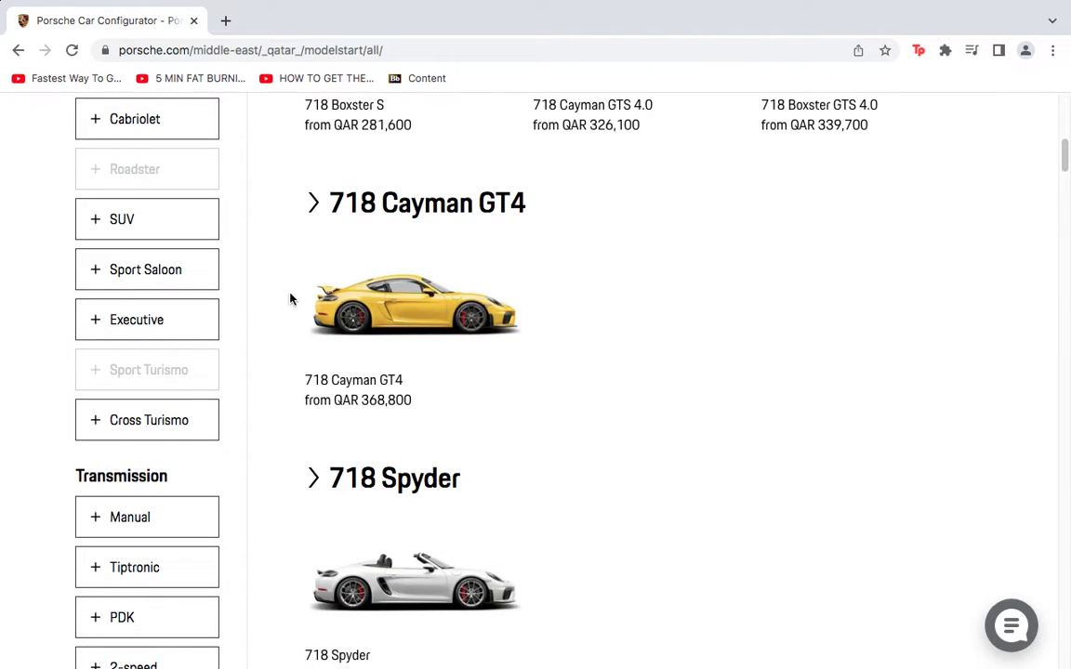
scroll(454, 327, "down", 3)
scroll(454, 327, "down", 3)
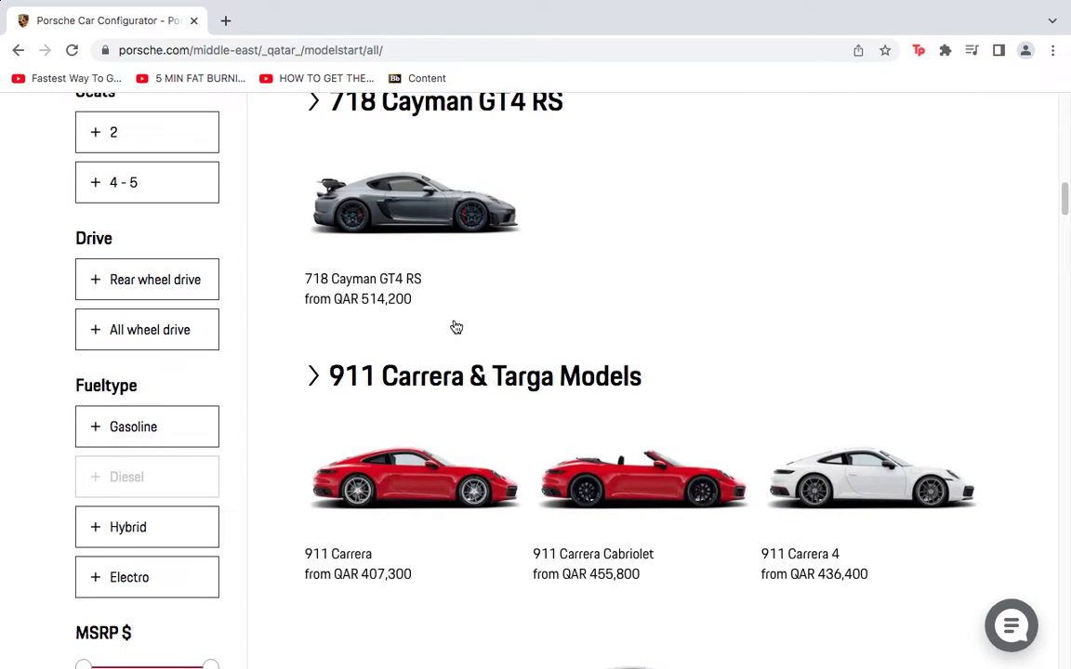
Browse the model list from the 718 Cayman GT4 RS through the 911 Carrera, Targa and Turbo models, checking their starting prices.
scroll(455, 328, "up", 3)
scroll(796, 206, "down", 2)
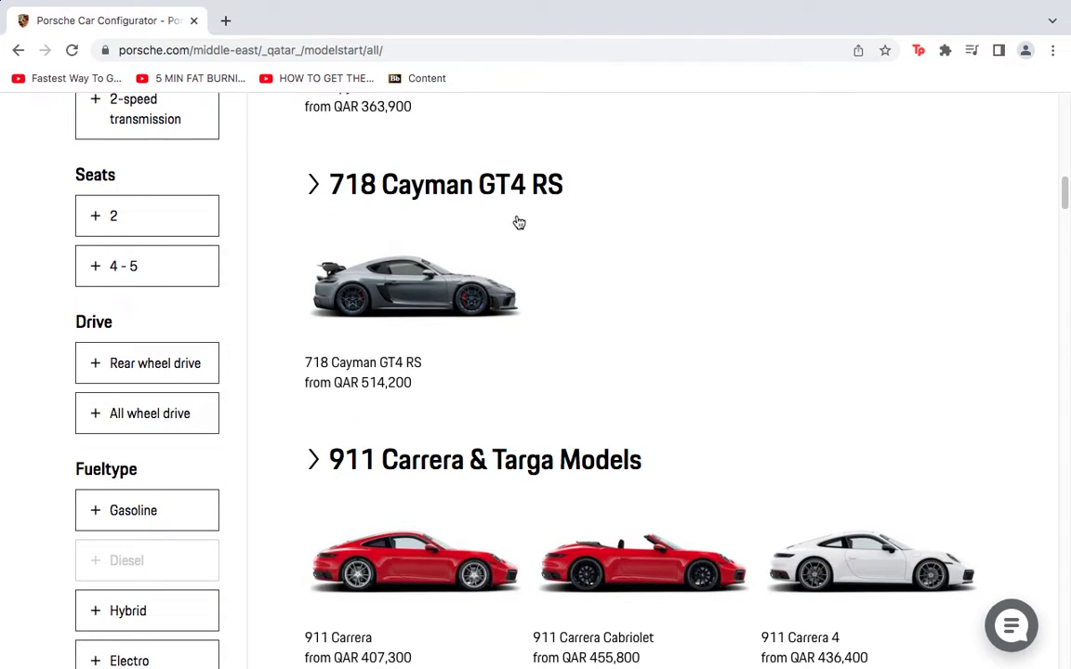
scroll(641, 251, "down", 1)
scroll(640, 272, "down", 2)
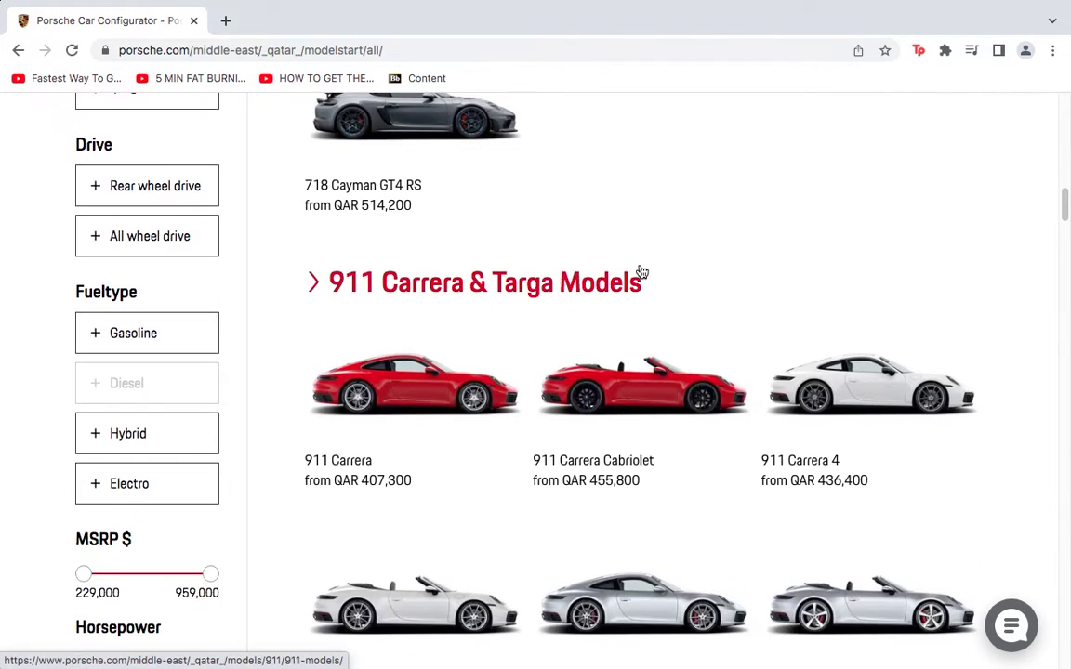
scroll(497, 351, "down", 1)
scroll(502, 351, "up", 6)
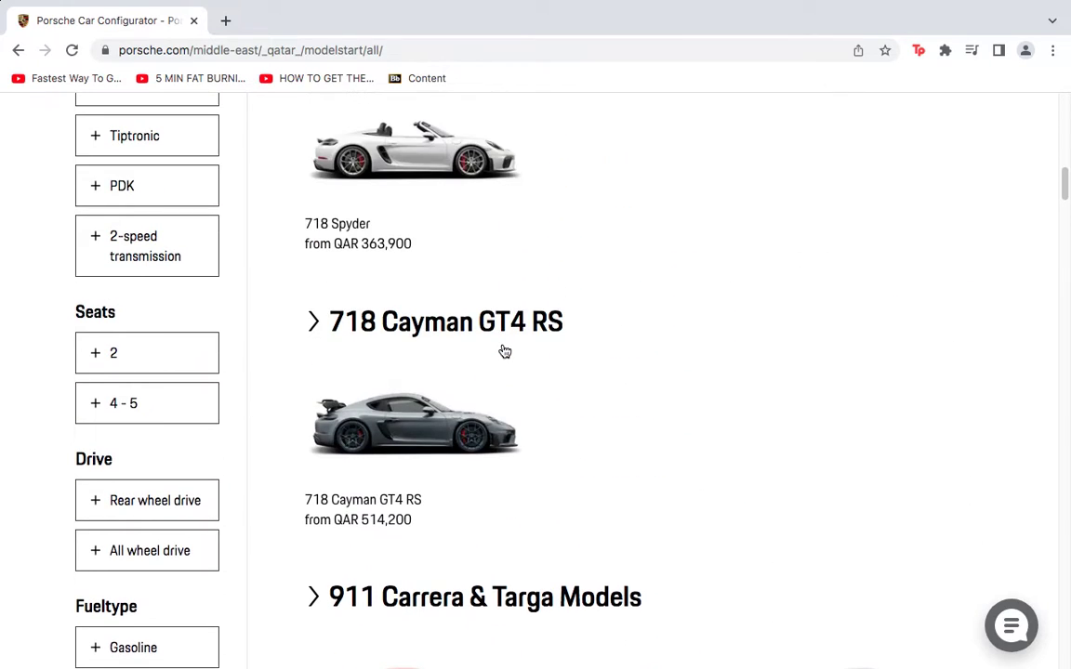
scroll(502, 351, "down", 2)
scroll(432, 363, "down", 5)
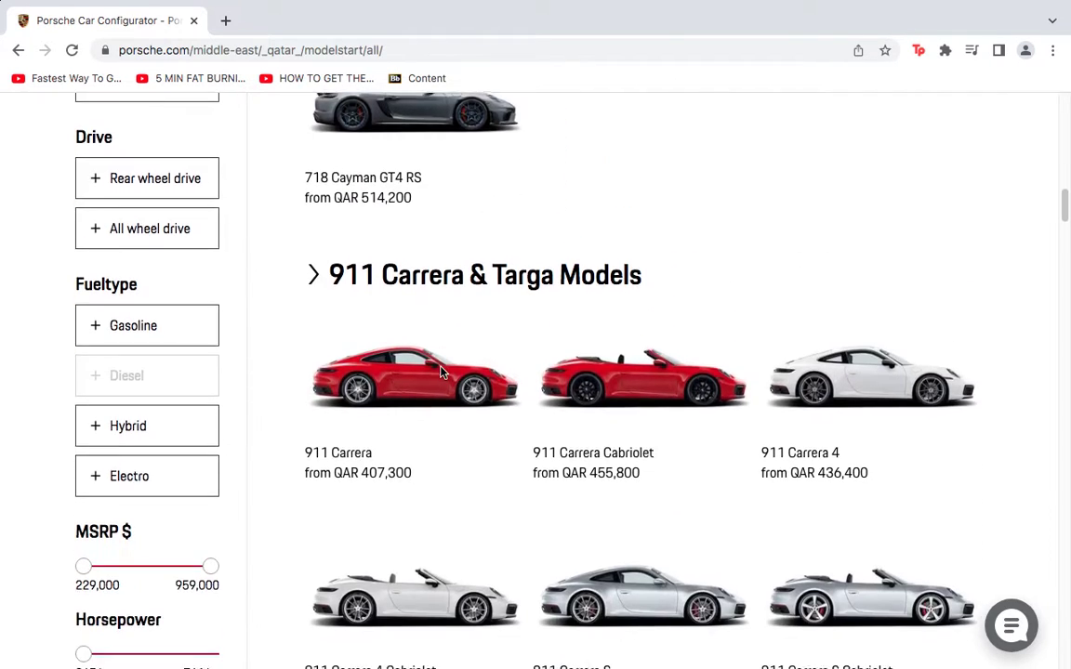
scroll(442, 373, "down", 3)
scroll(443, 374, "down", 2)
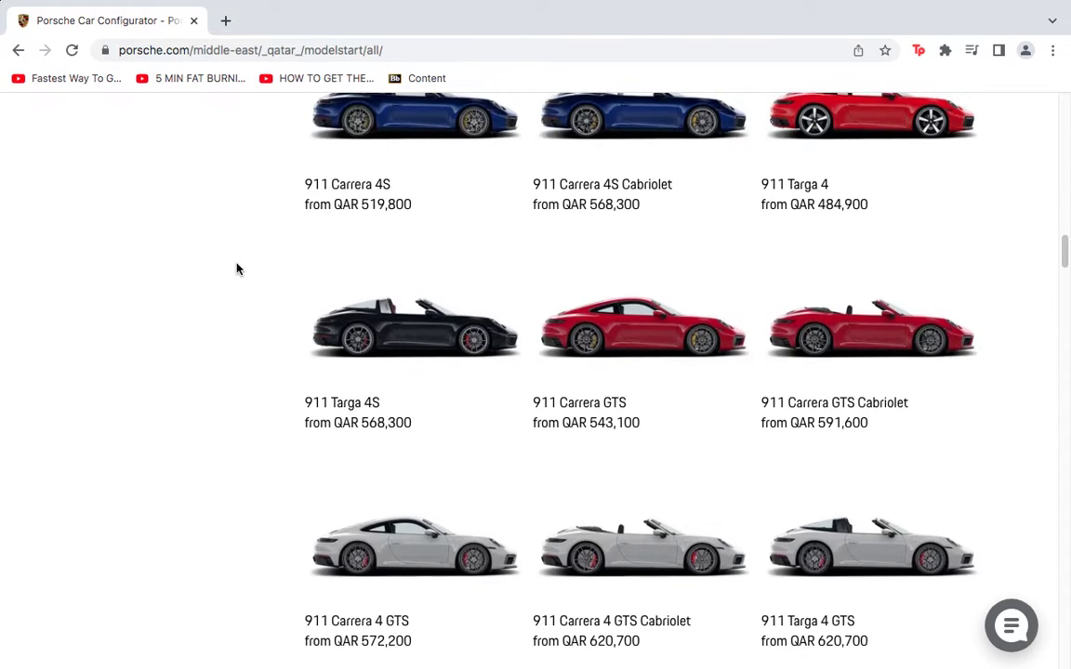
scroll(313, 294, "up", 1)
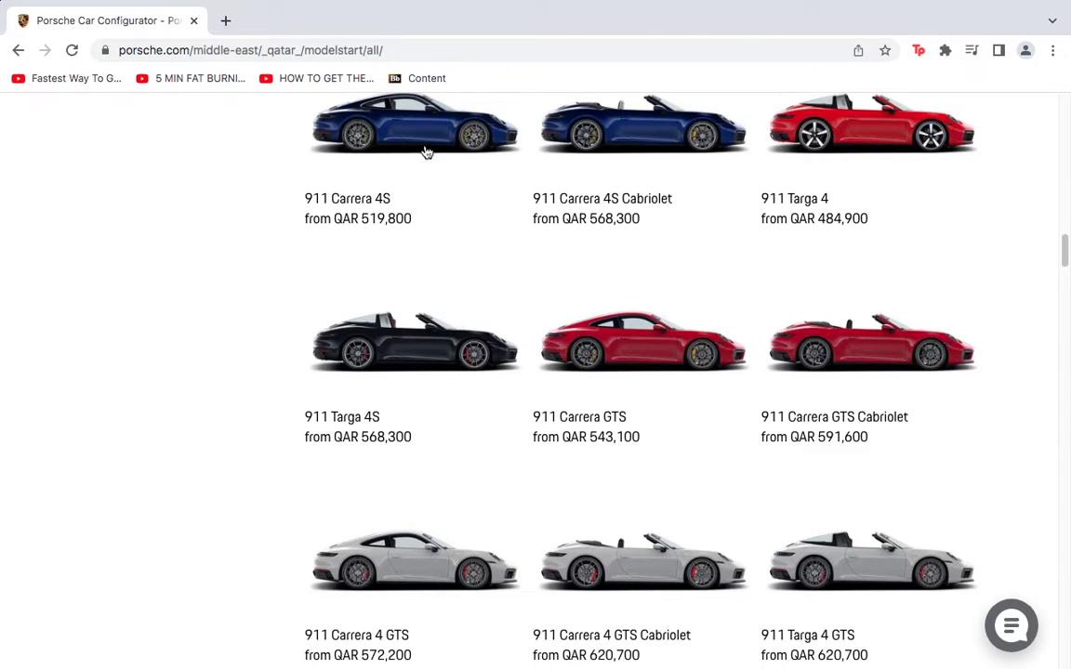
scroll(692, 206, "down", 3)
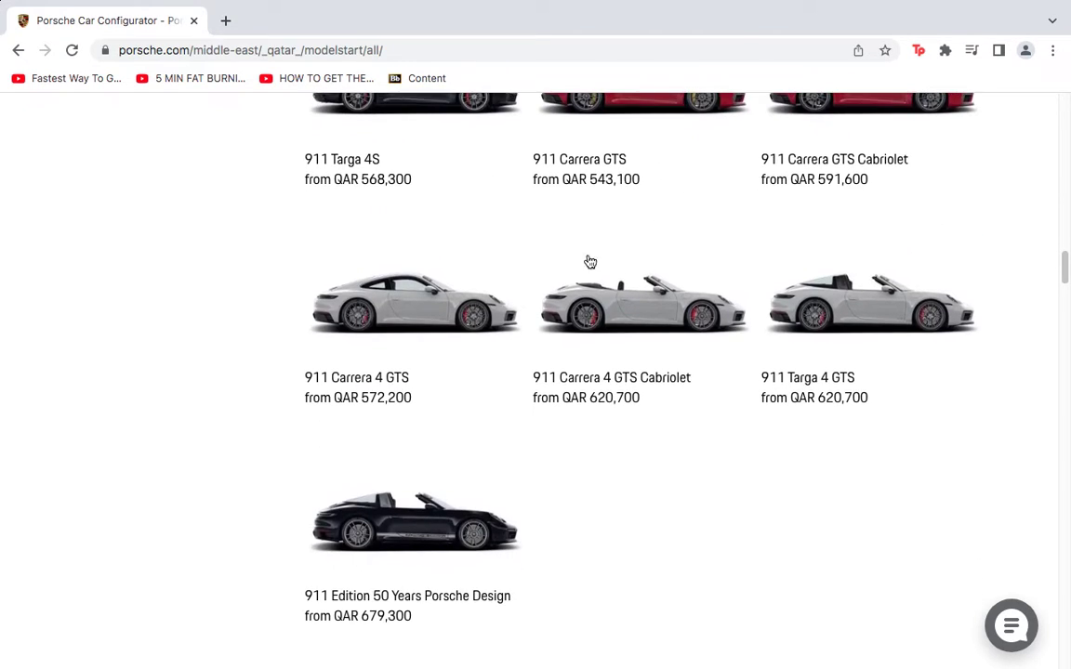
scroll(425, 301, "down", 3)
scroll(394, 336, "down", 2)
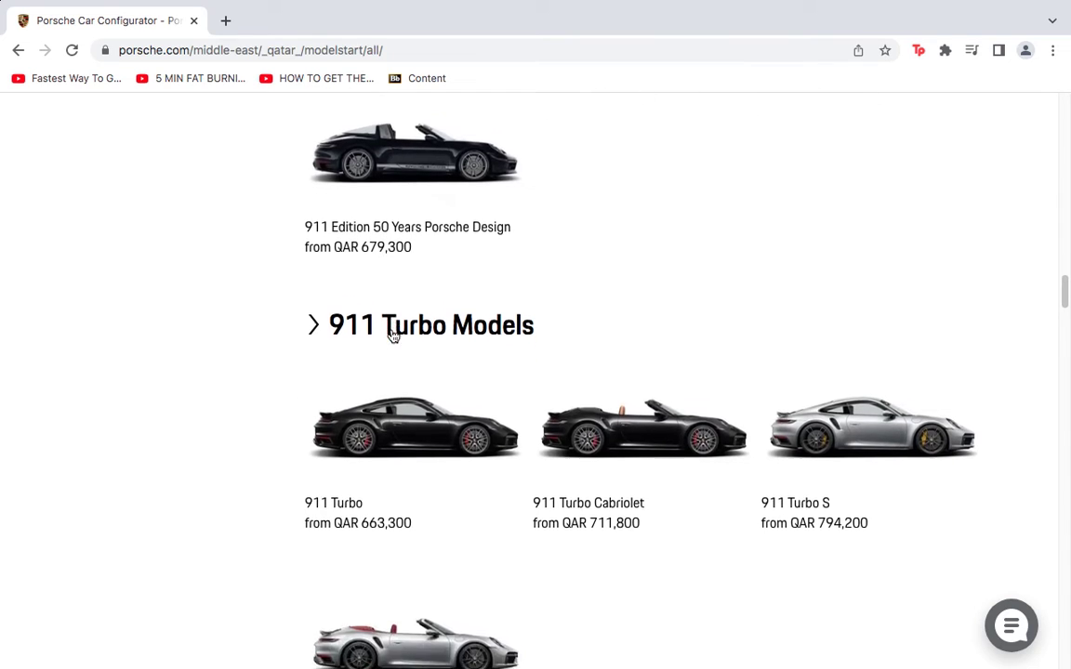
scroll(271, 375, "down", 1)
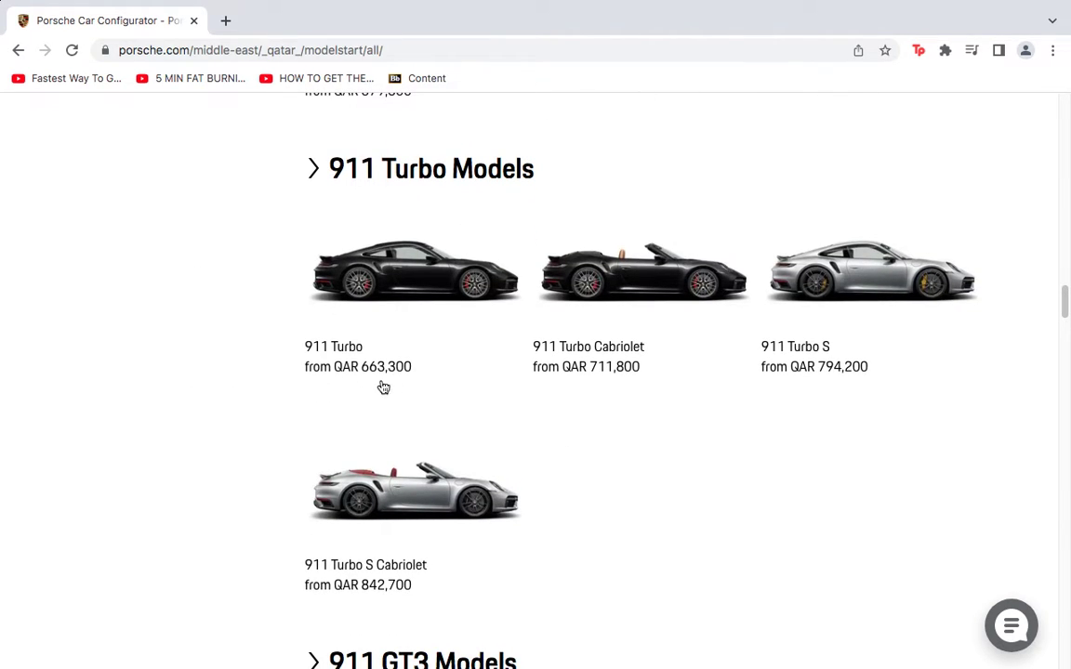
Return to the start of the model overview and examine the model series and body design filters.
scroll(280, 364, "up", 10)
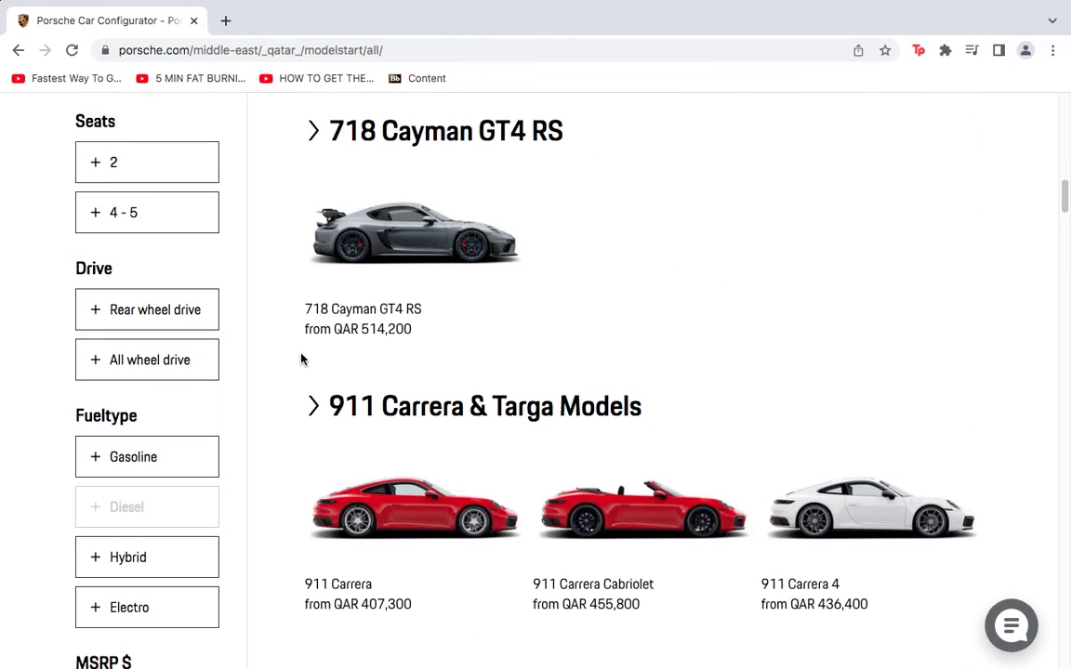
scroll(300, 358, "up", 15)
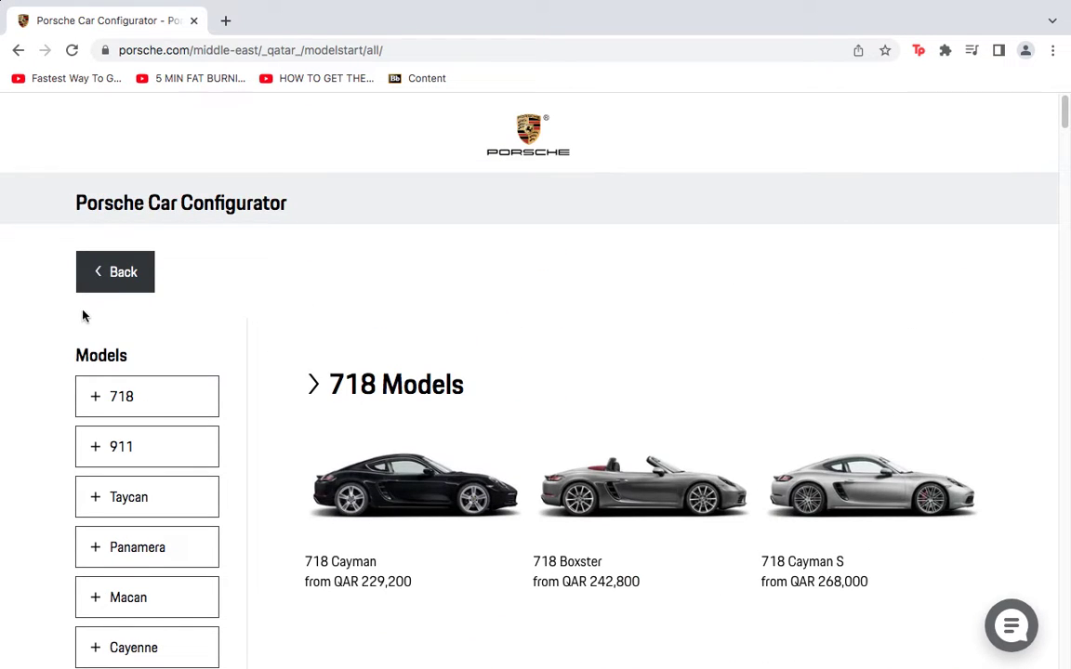
scroll(59, 354, "down", 1)
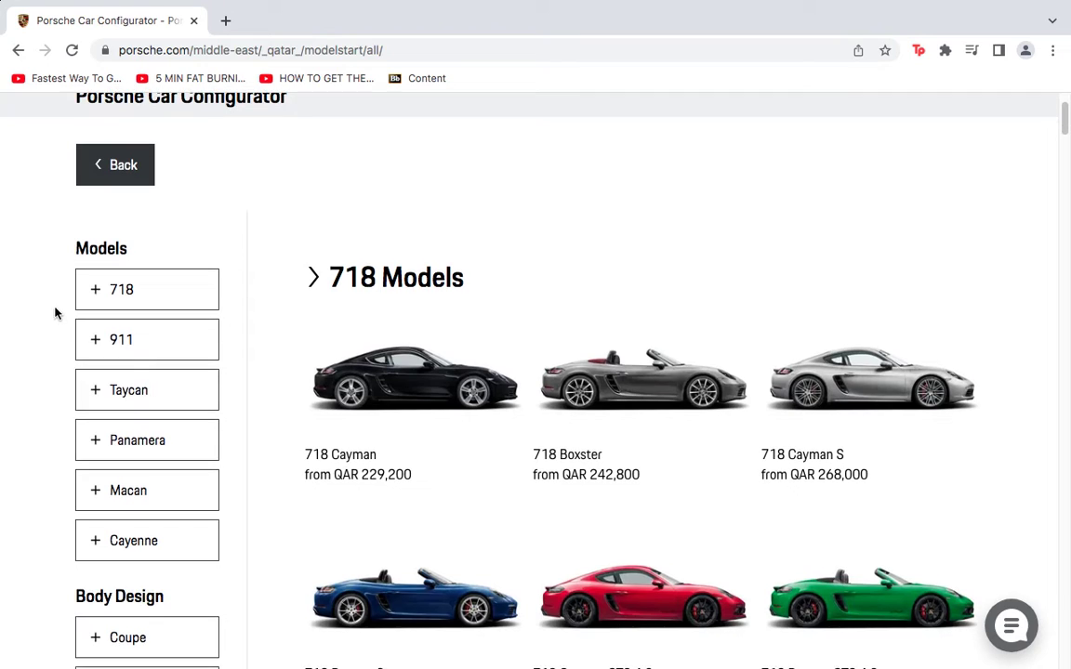
scroll(53, 391, "down", 1)
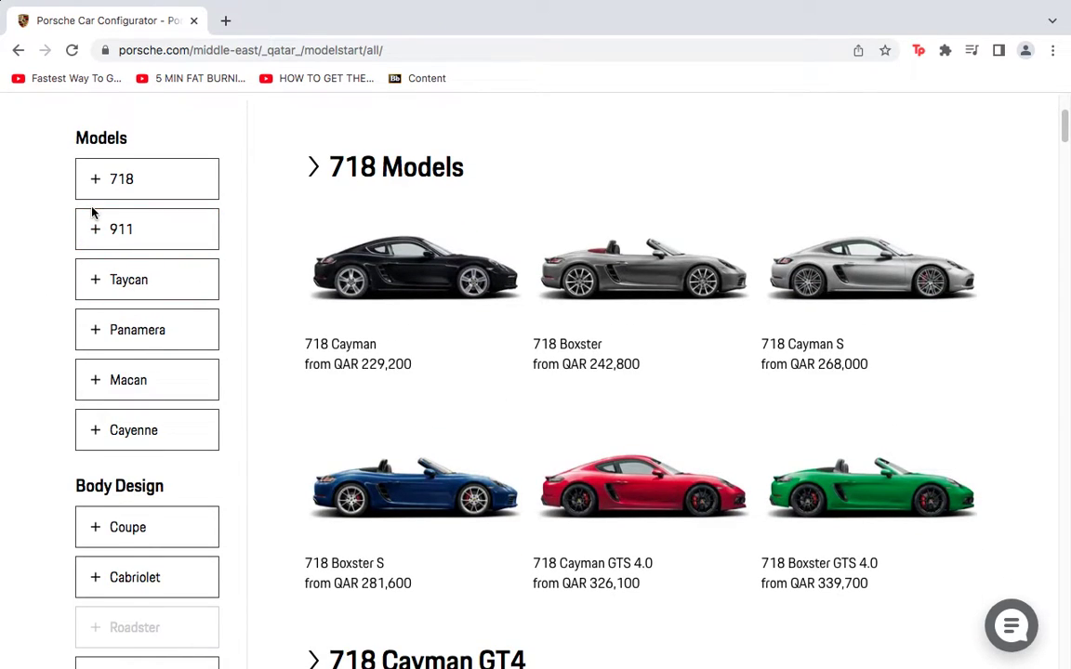
scroll(92, 214, "down", 1)
scroll(96, 239, "up", 1)
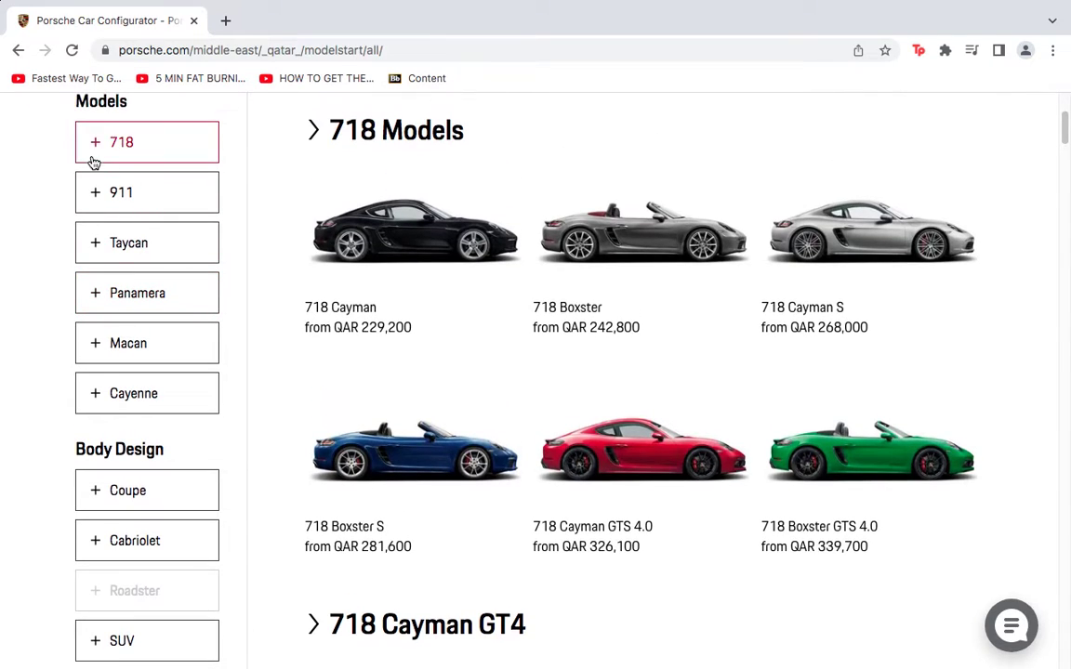
scroll(62, 370, "down", 1)
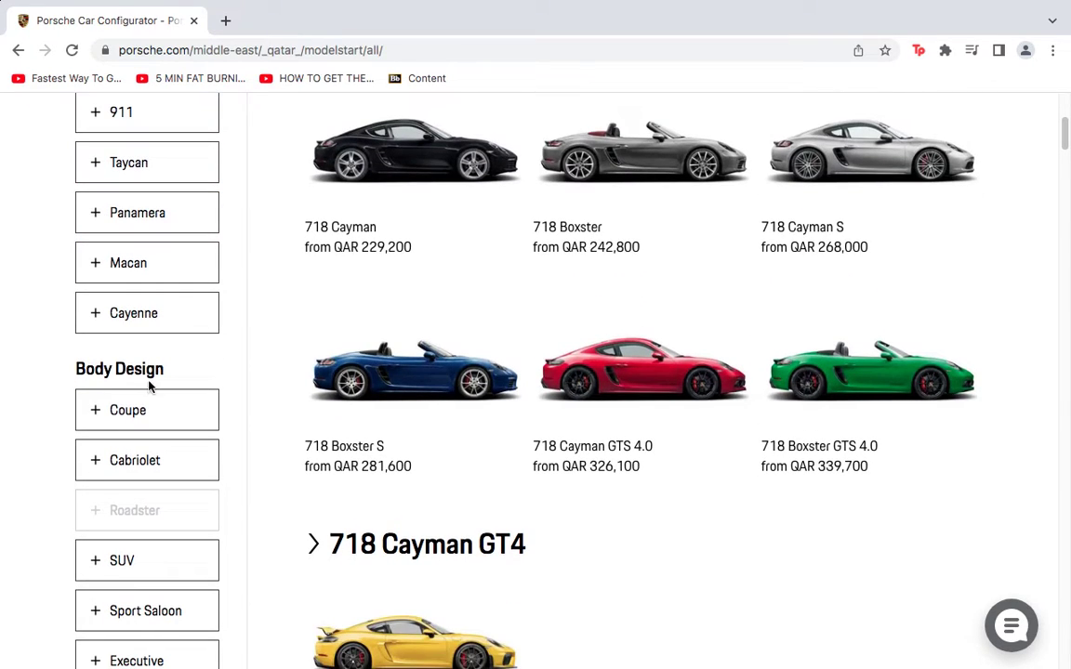
scroll(33, 435, "down", 2)
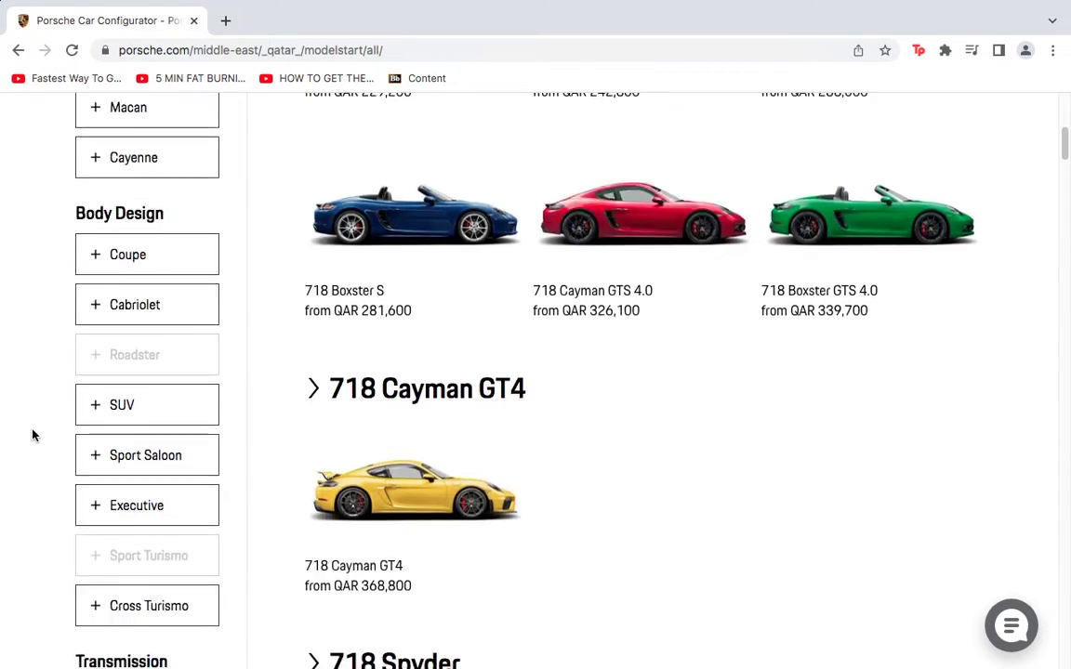
scroll(55, 371, "down", 3)
scroll(41, 306, "up", 2)
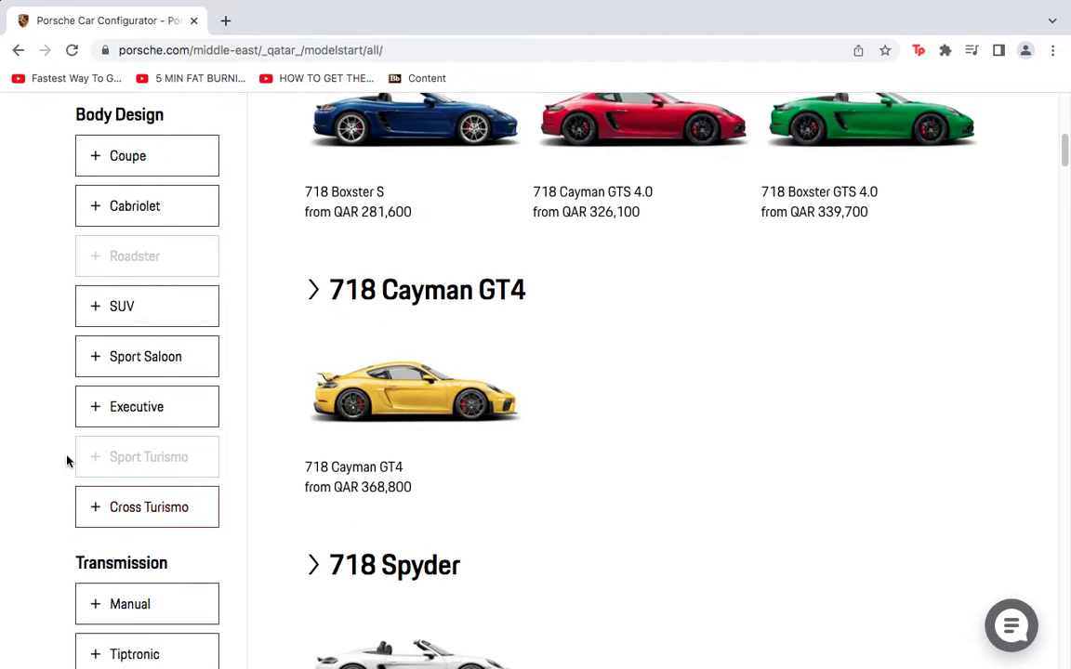
Examine the remaining filters for transmission, seats, drive, fuel type, MSRP and horsepower.
scroll(67, 461, "down", 3)
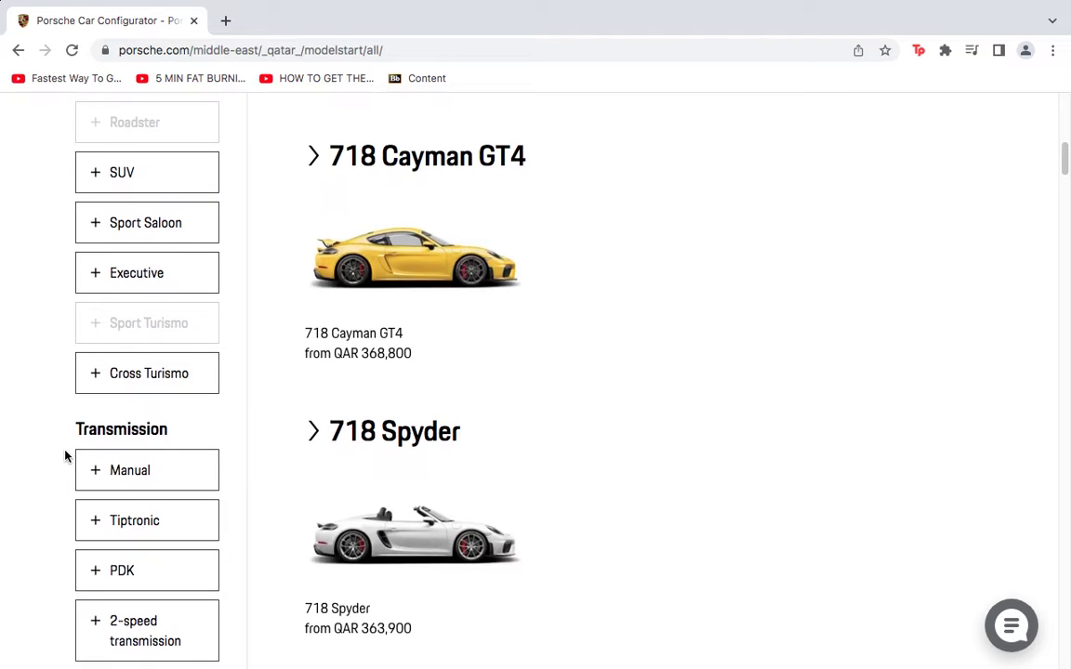
scroll(65, 455, "down", 2)
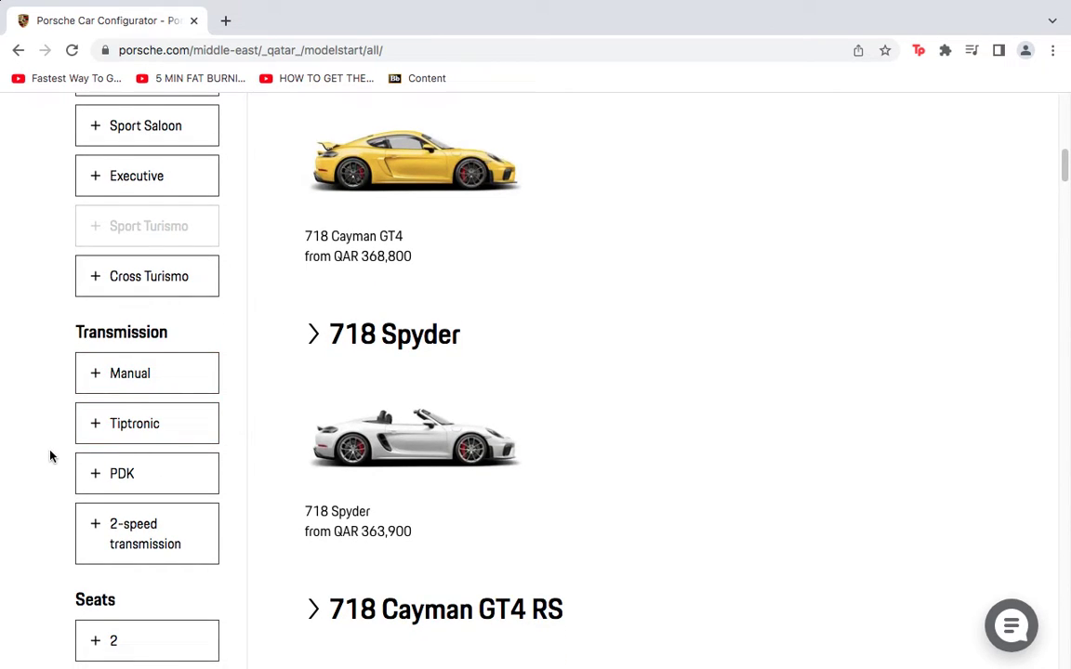
scroll(51, 455, "down", 4)
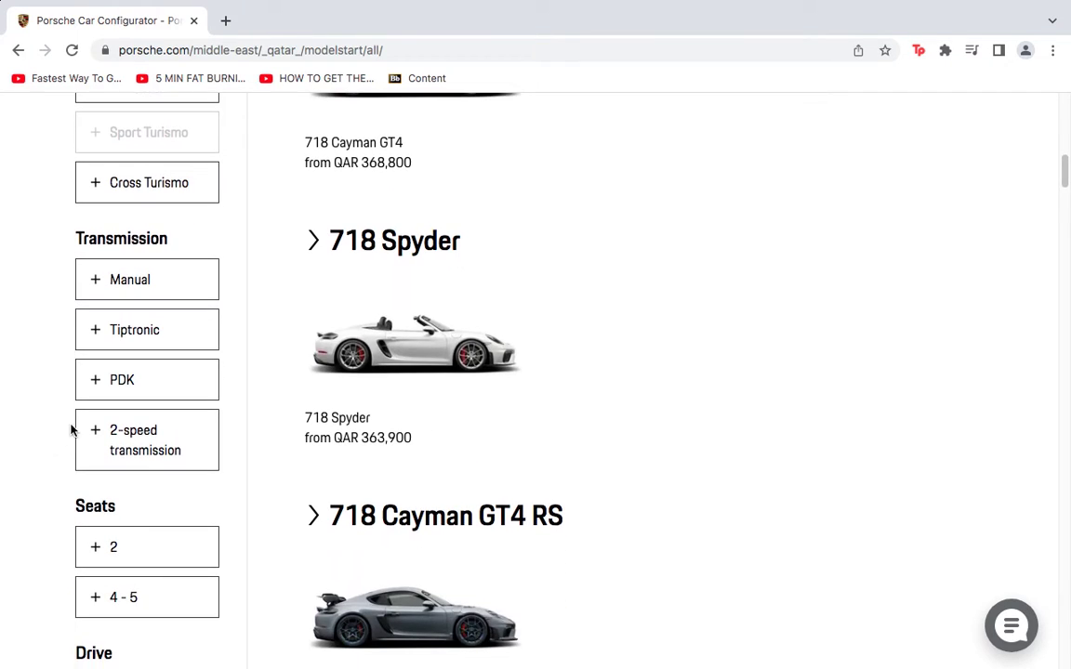
scroll(55, 439, "down", 2)
scroll(33, 381, "down", 6)
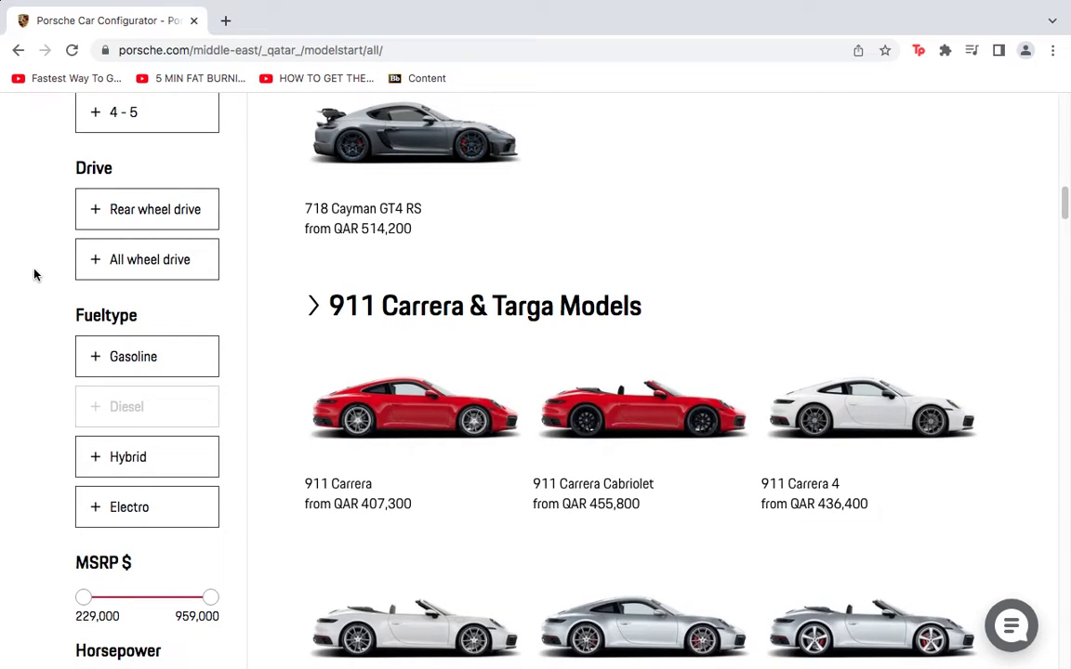
scroll(36, 280, "down", 1)
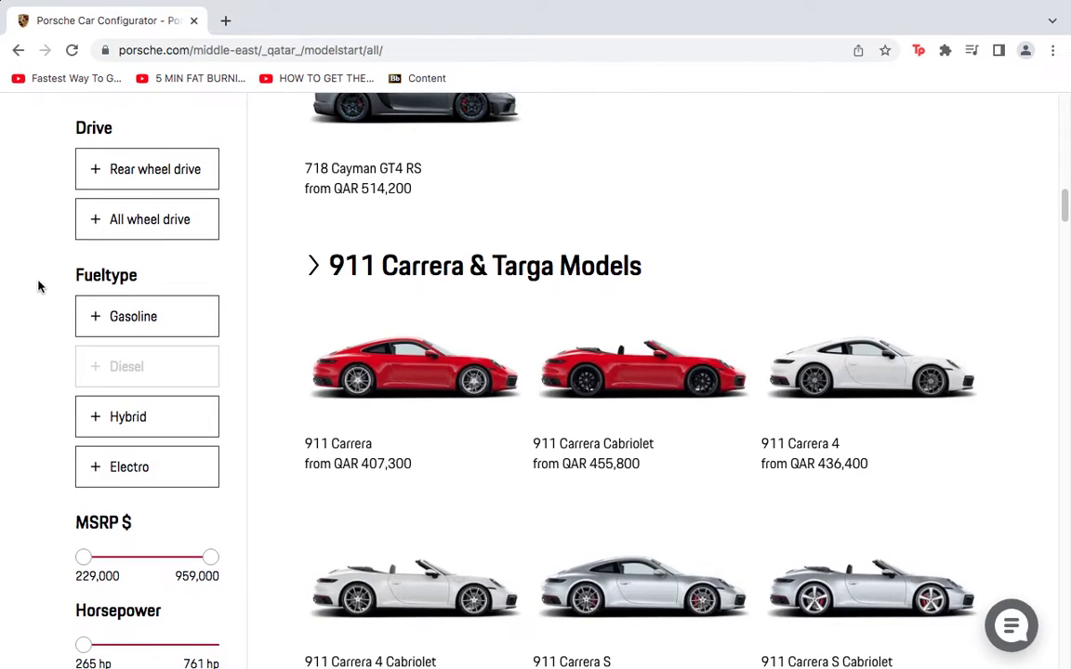
scroll(36, 311, "down", 2)
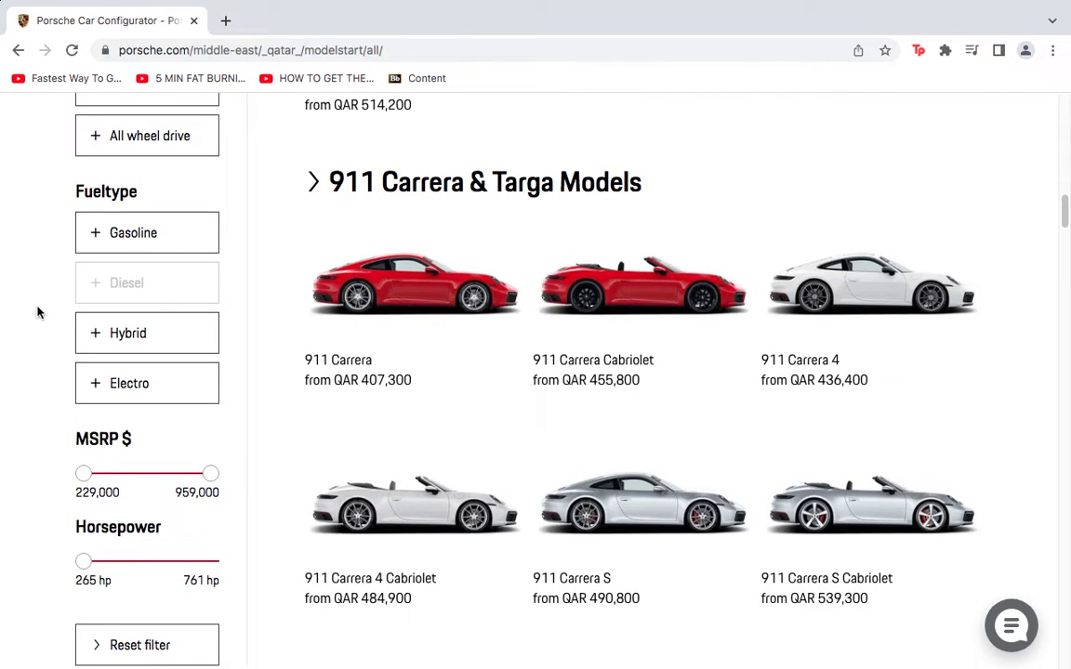
scroll(24, 298, "down", 5)
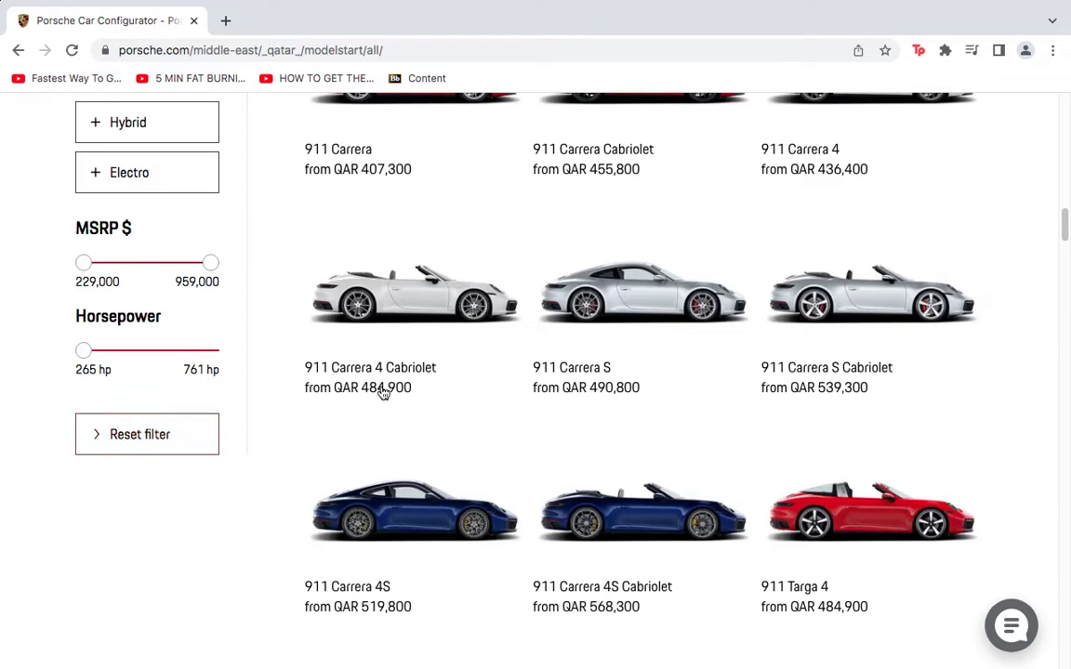
scroll(582, 363, "up", 1)
scroll(582, 362, "up", 1)
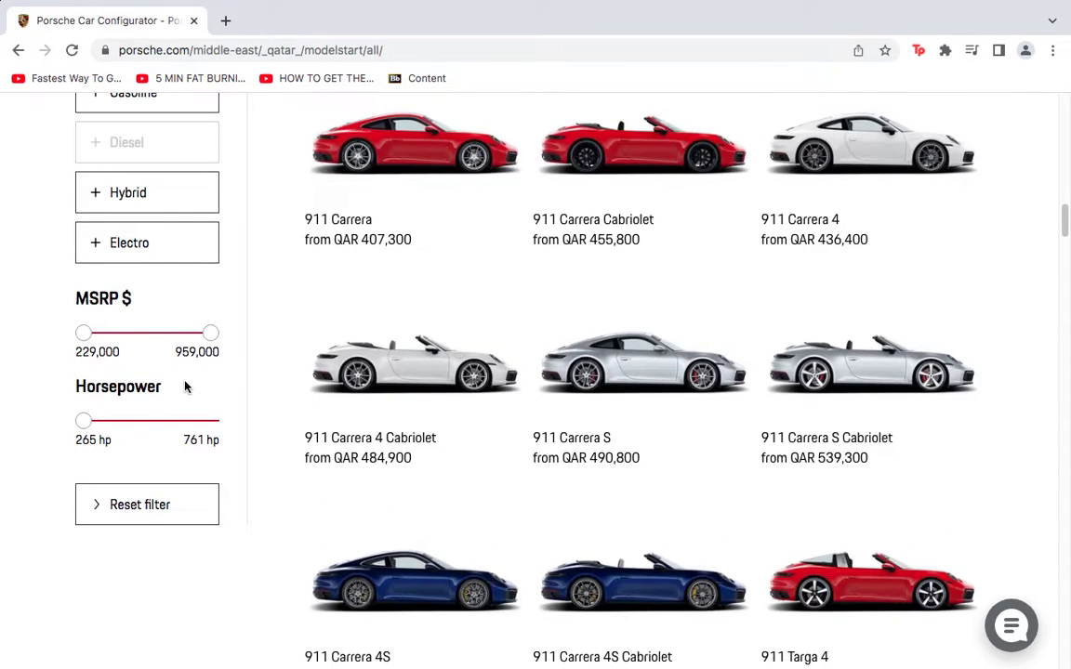
Look over the 911 Carrera, Targa, GTS and Turbo variants again to find a model to build.
scroll(186, 383, "up", 5)
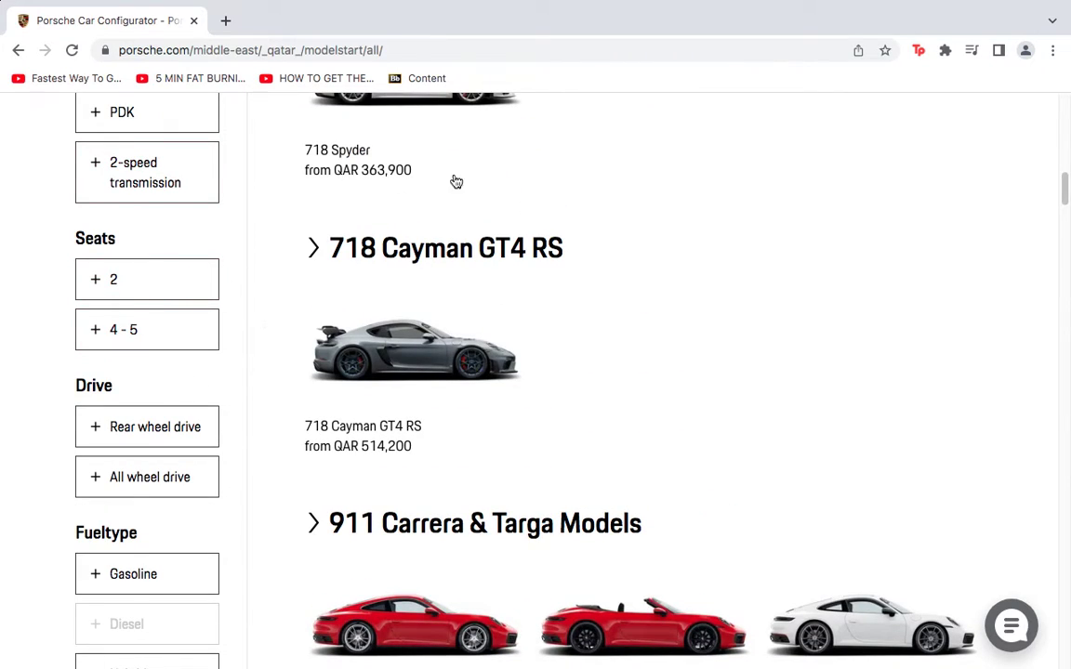
scroll(556, 189, "down", 7)
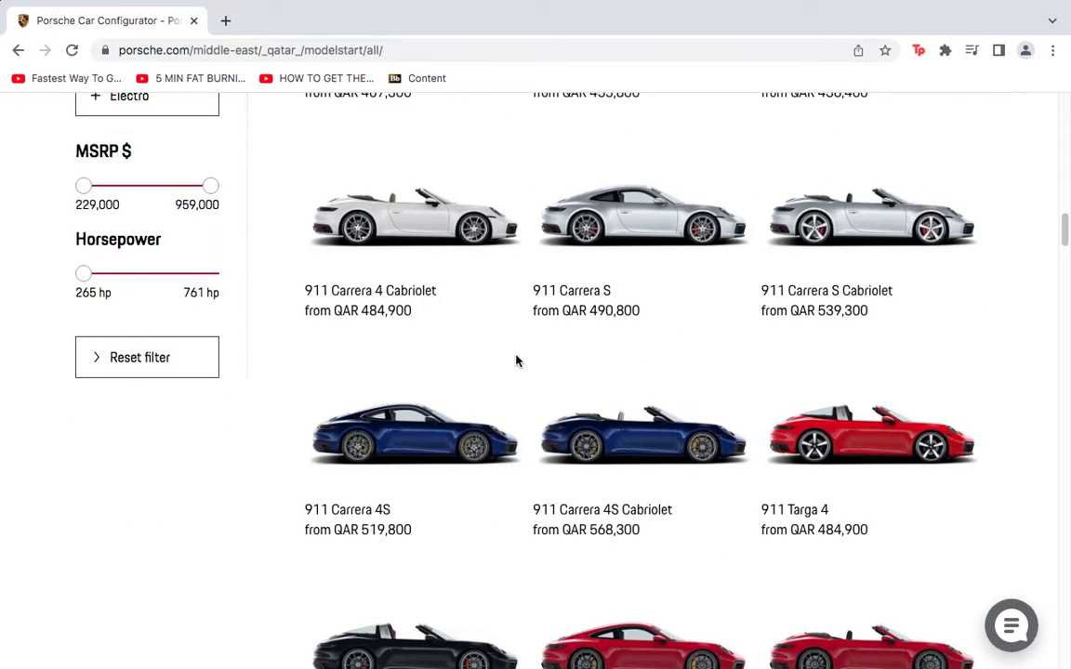
scroll(516, 359, "down", 1)
scroll(517, 370, "down", 1)
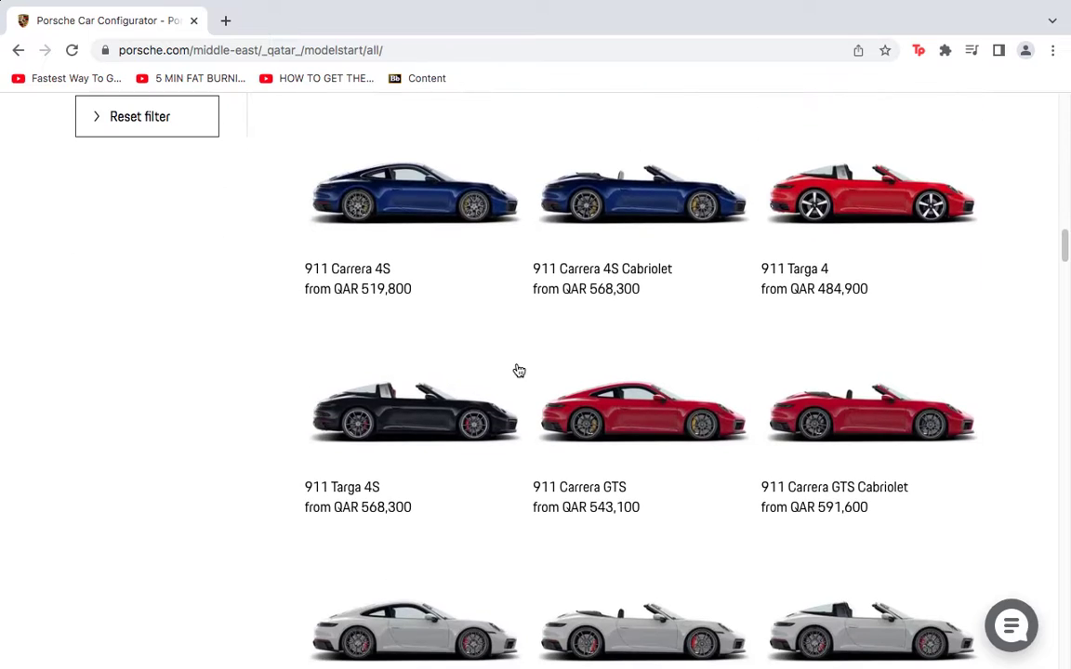
scroll(517, 370, "down", 4)
scroll(517, 370, "up", 1)
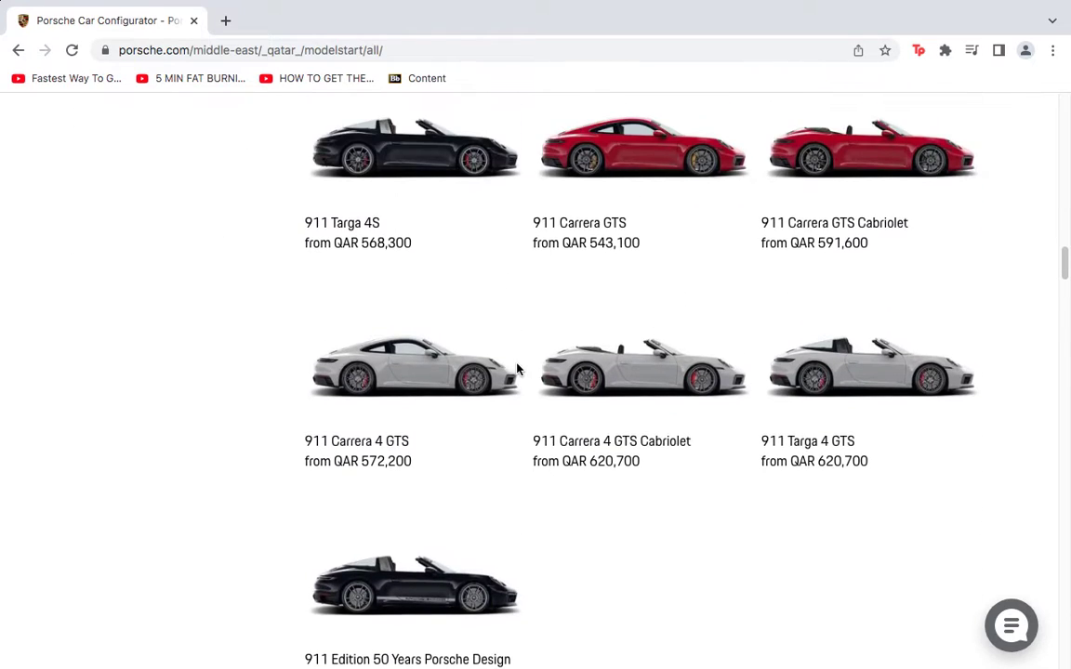
scroll(517, 370, "down", 5)
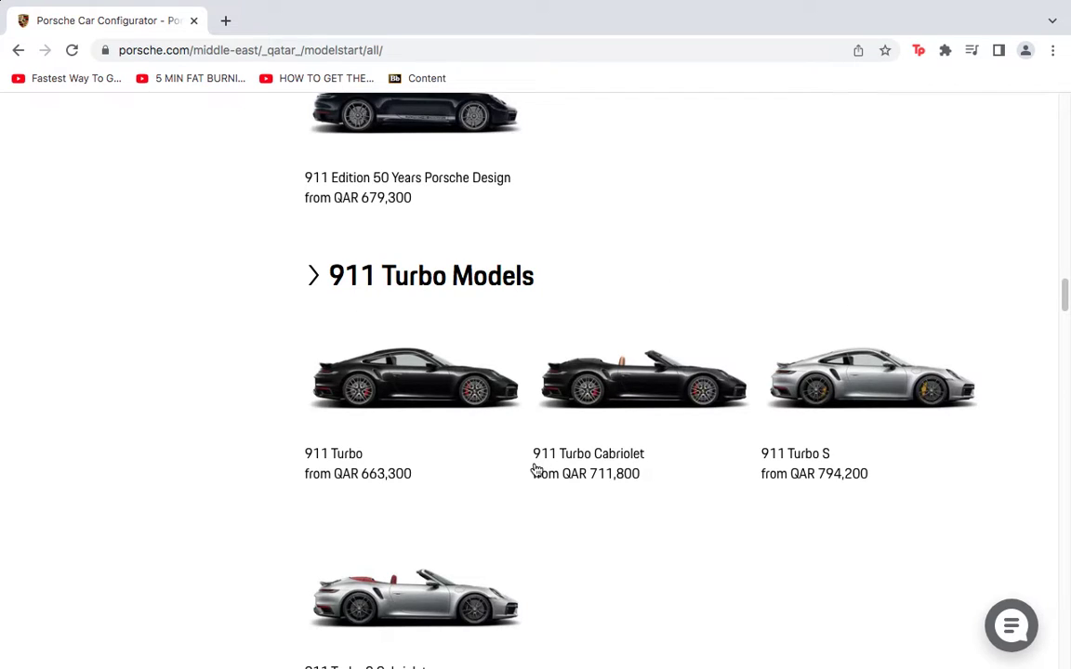
scroll(546, 461, "down", 1)
scroll(546, 462, "down", 1)
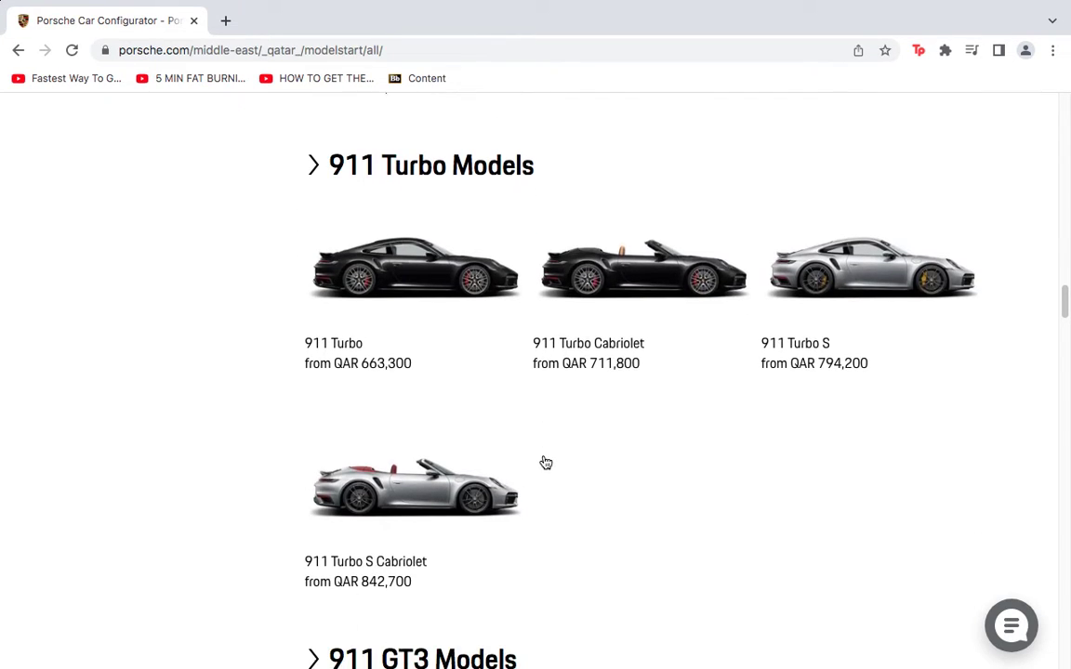
Open the 911 Turbo S Cabriolet for configuration, dismiss the customer notice and look through all its exterior and interior preview images.
left_click(412, 516)
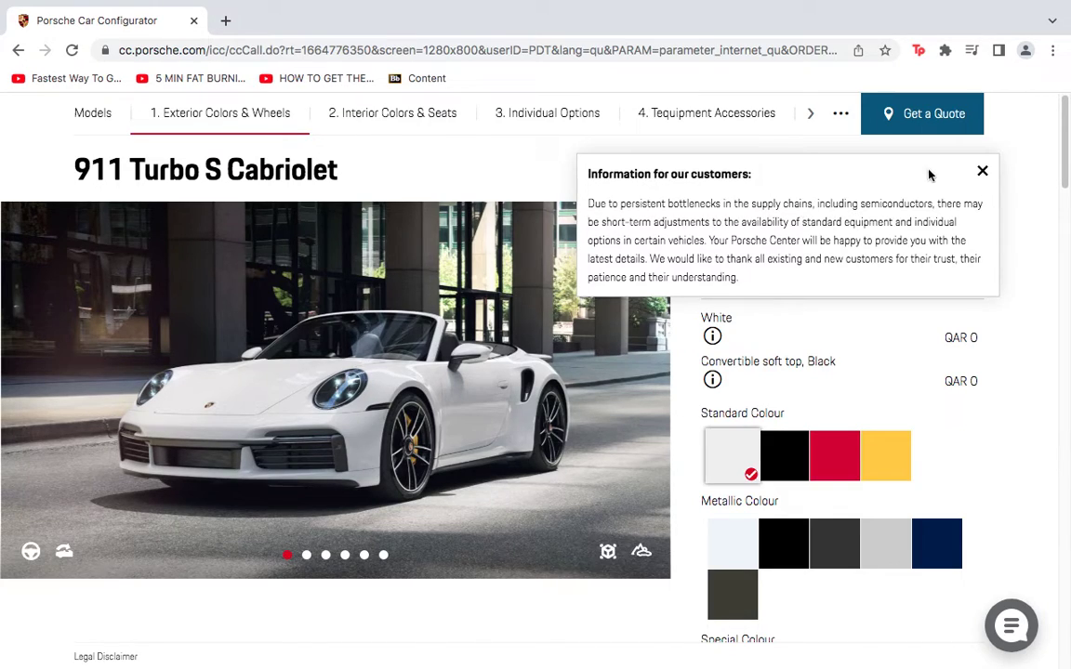
left_click(982, 171)
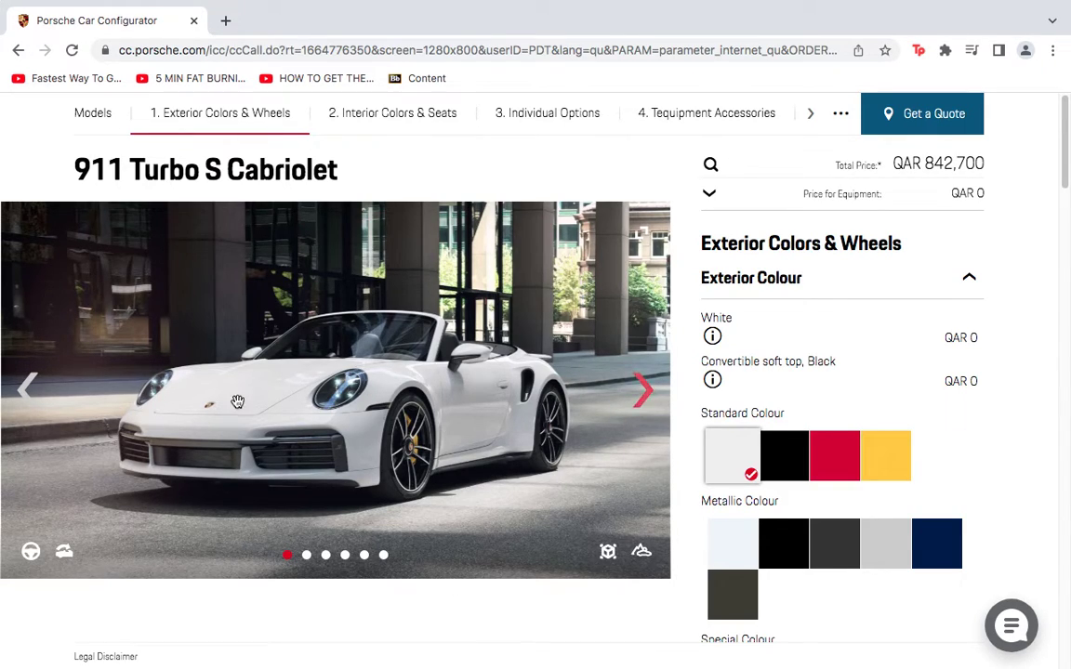
left_click(644, 390)
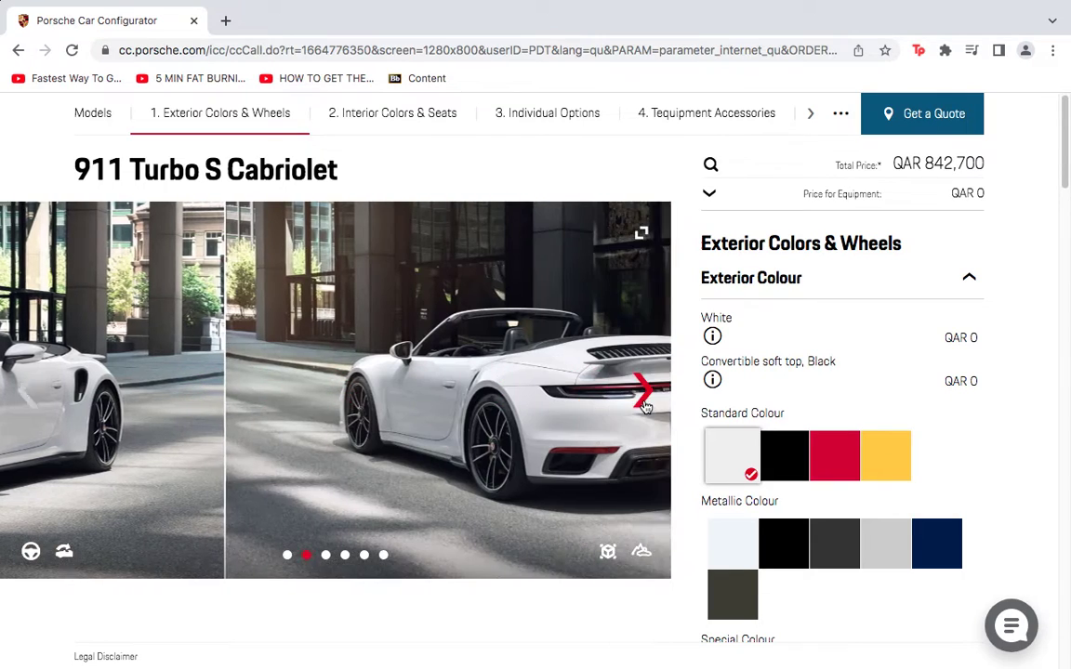
left_click(644, 391)
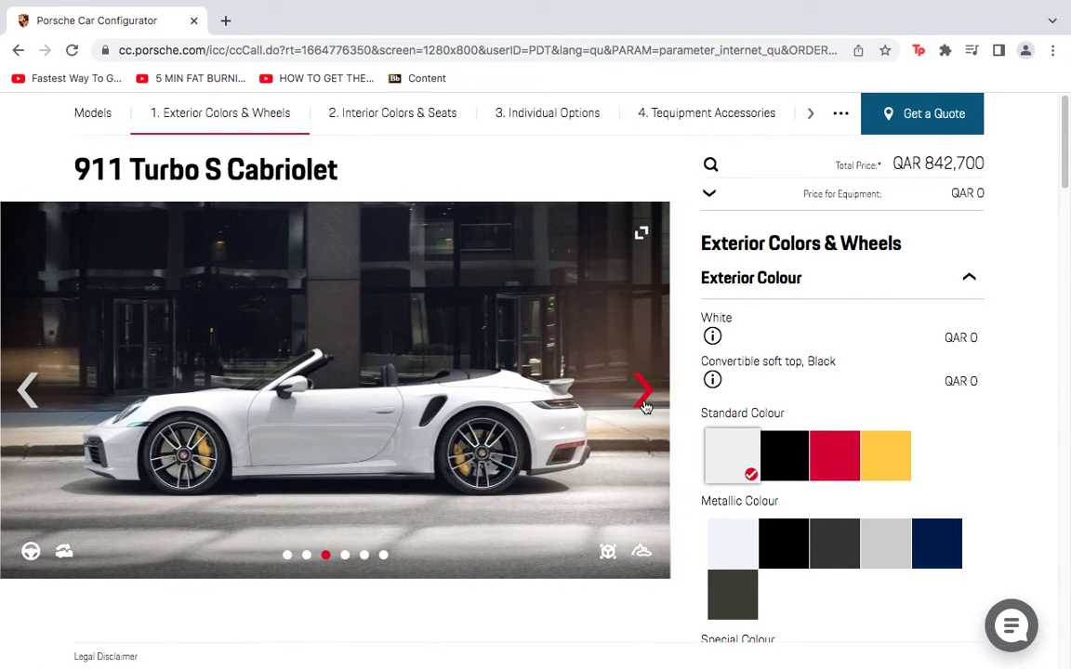
left_click(643, 392)
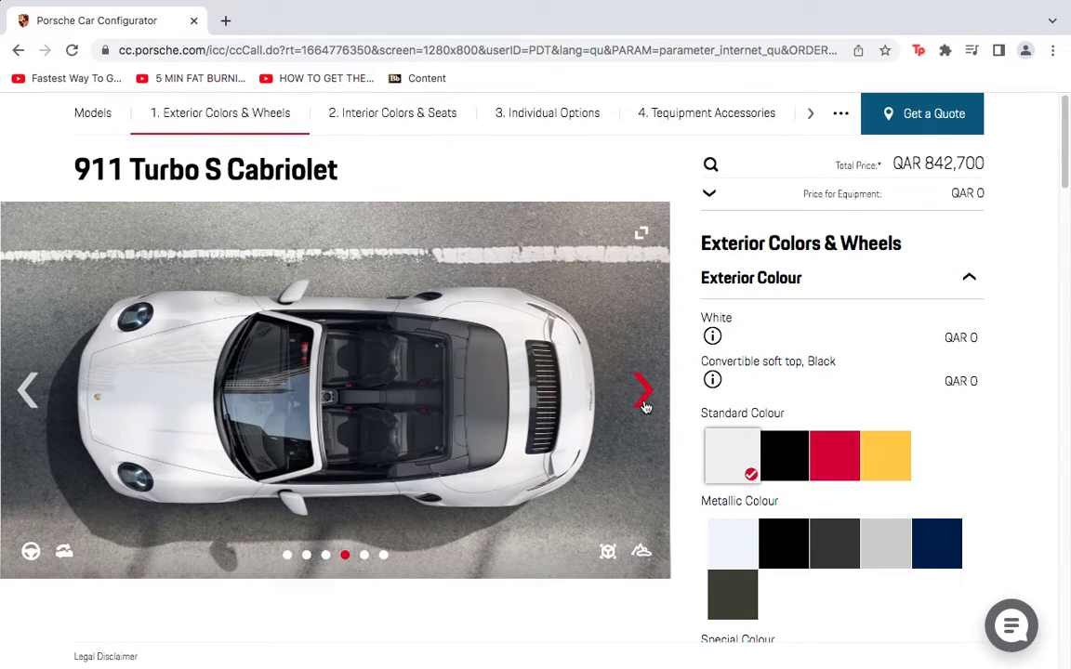
left_click(642, 393)
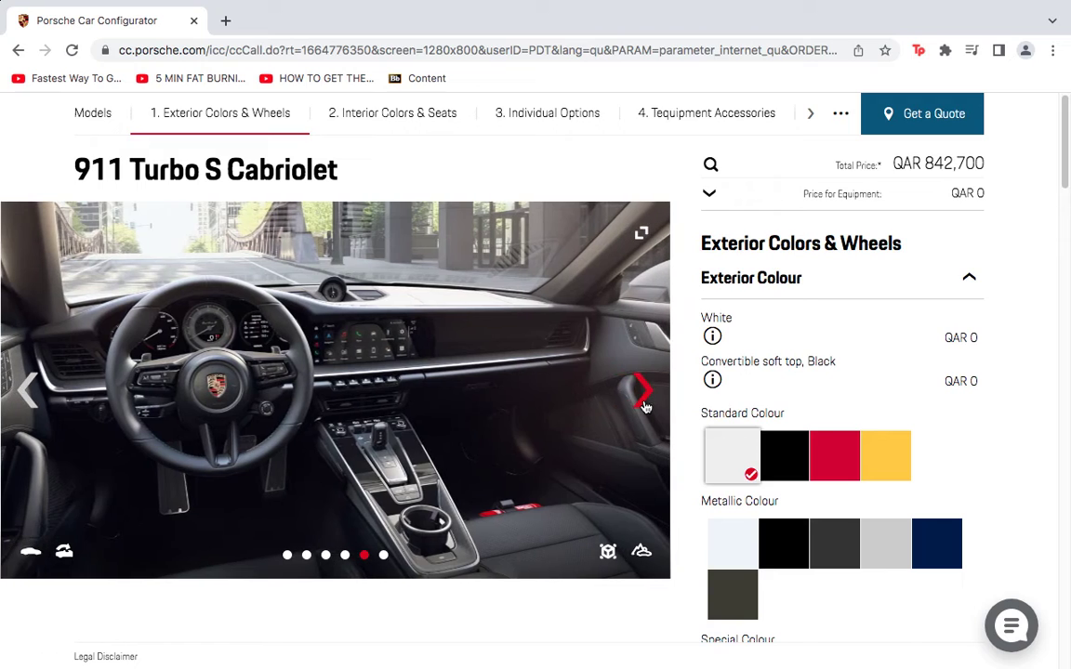
left_click(642, 393)
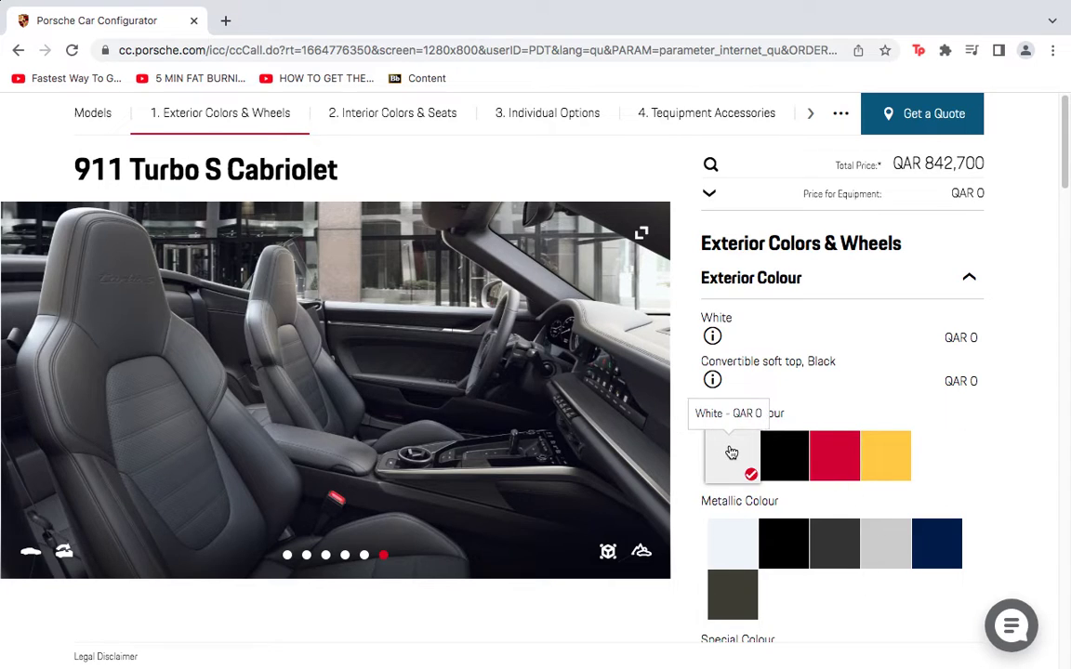
Try the standard Black exterior, replace it with the dark olive metallic colour and view the special colours.
left_click(787, 461)
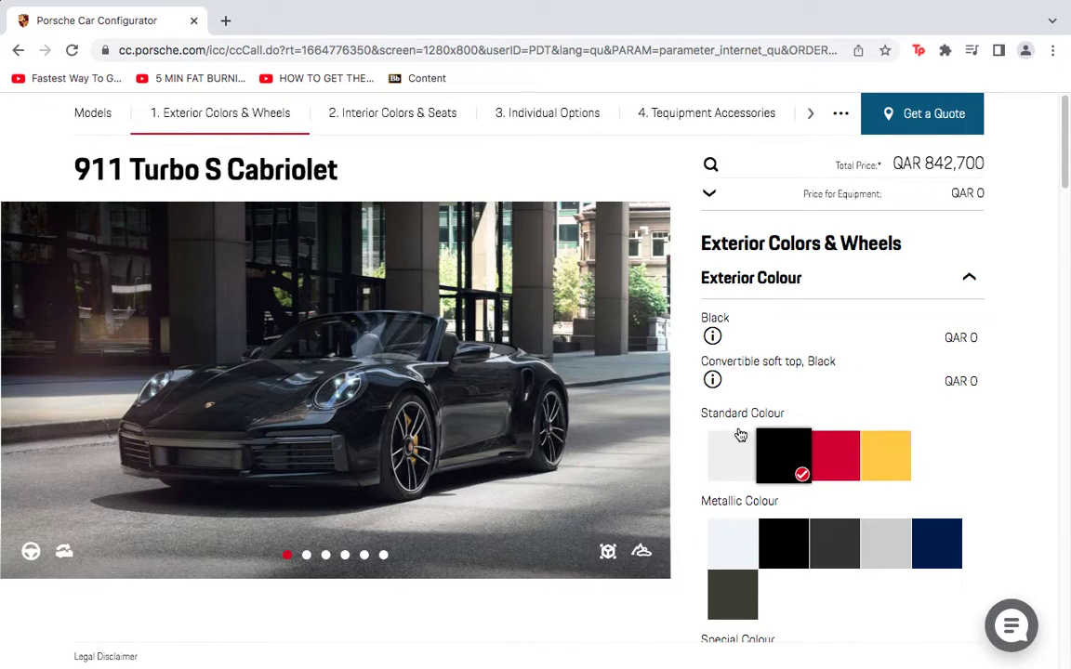
scroll(932, 455, "down", 1)
left_click(731, 521)
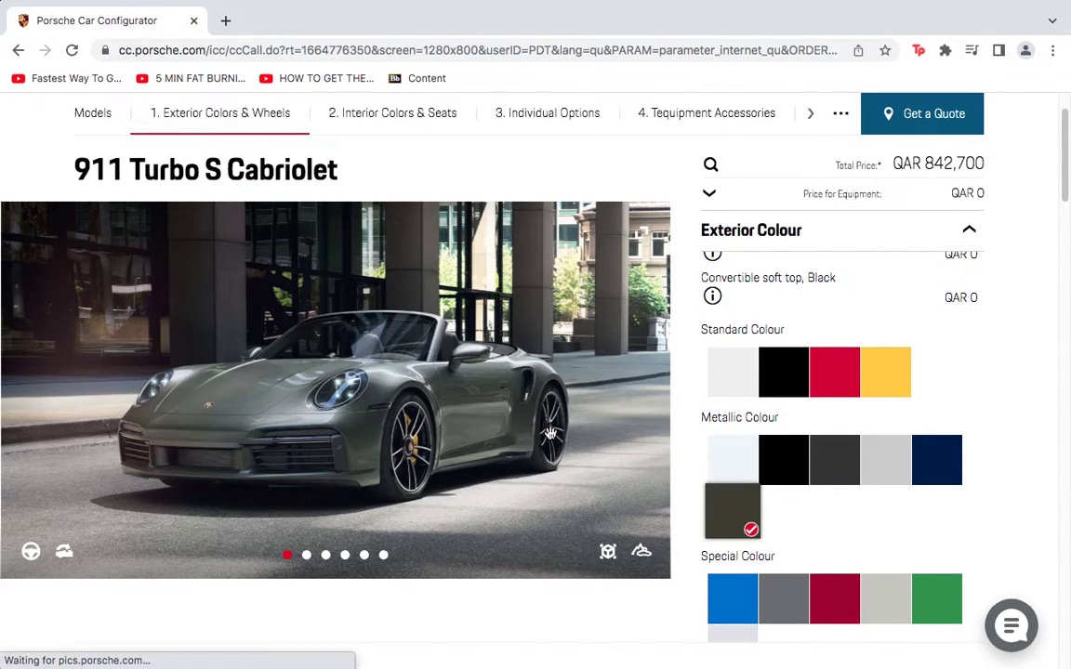
scroll(766, 505, "down", 1)
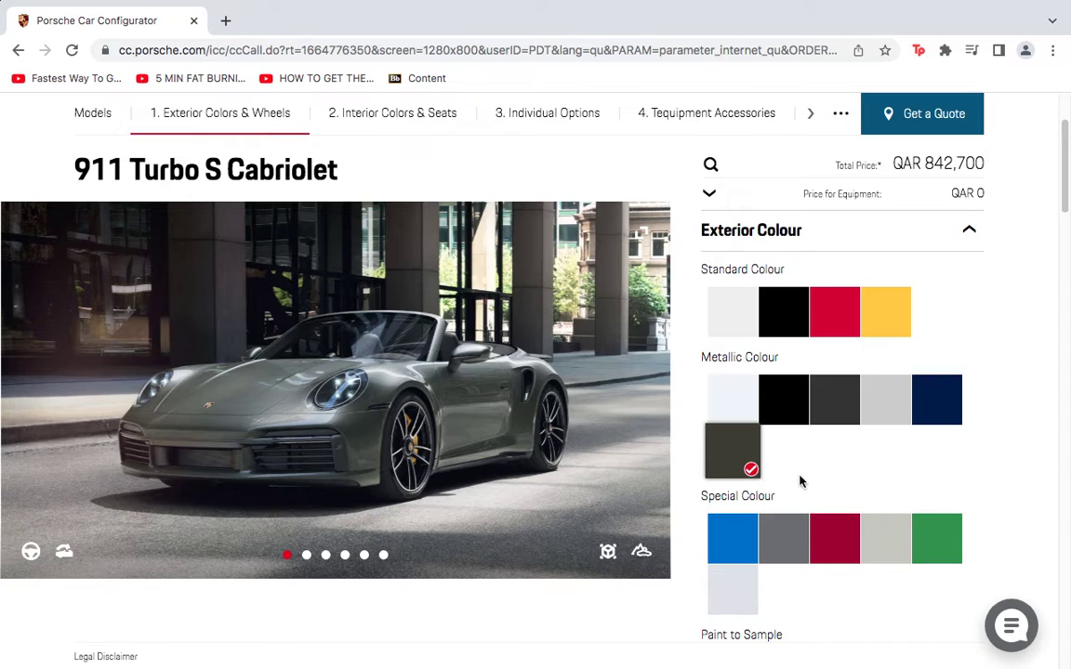
scroll(790, 470, "down", 1)
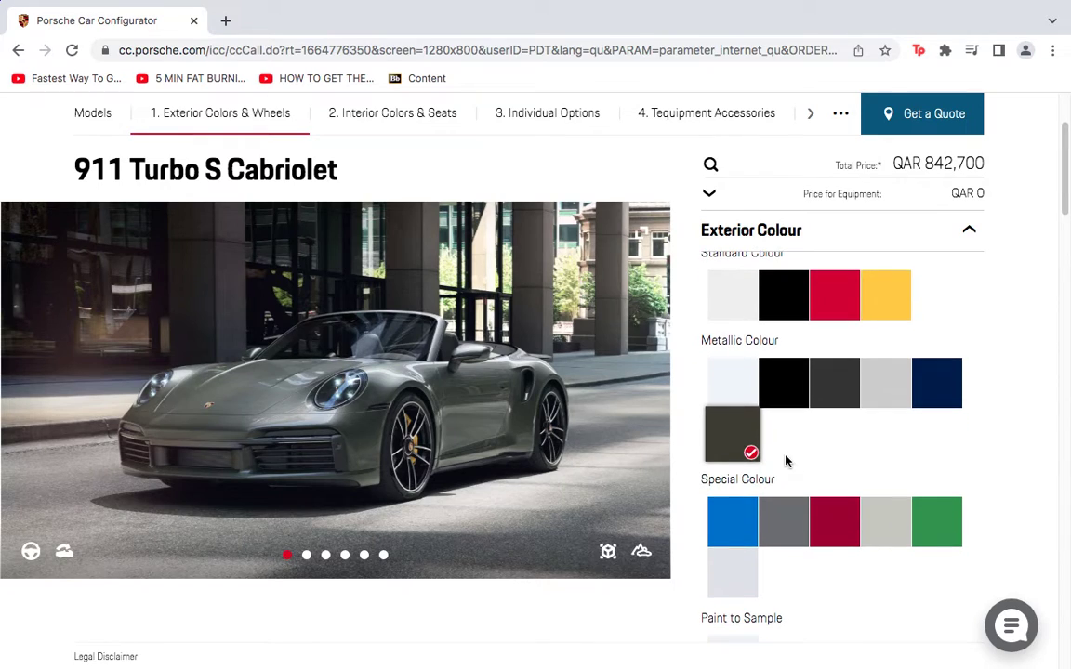
Try the dark red, green and blue special colours, then return the exterior to the dark olive metallic colour.
left_click(830, 525)
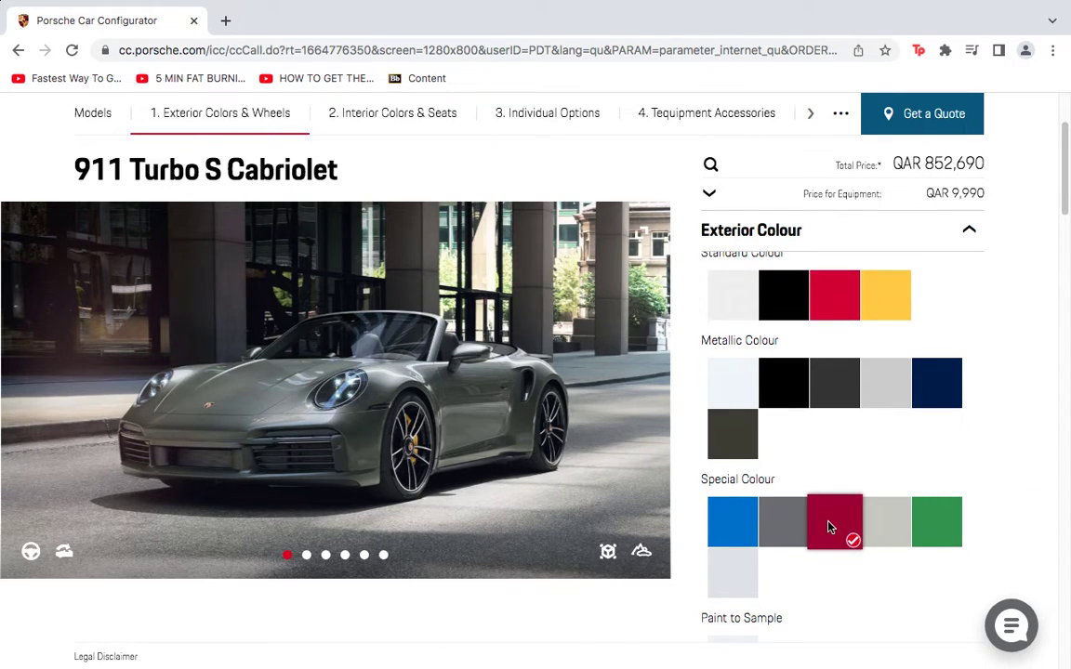
left_click(928, 535)
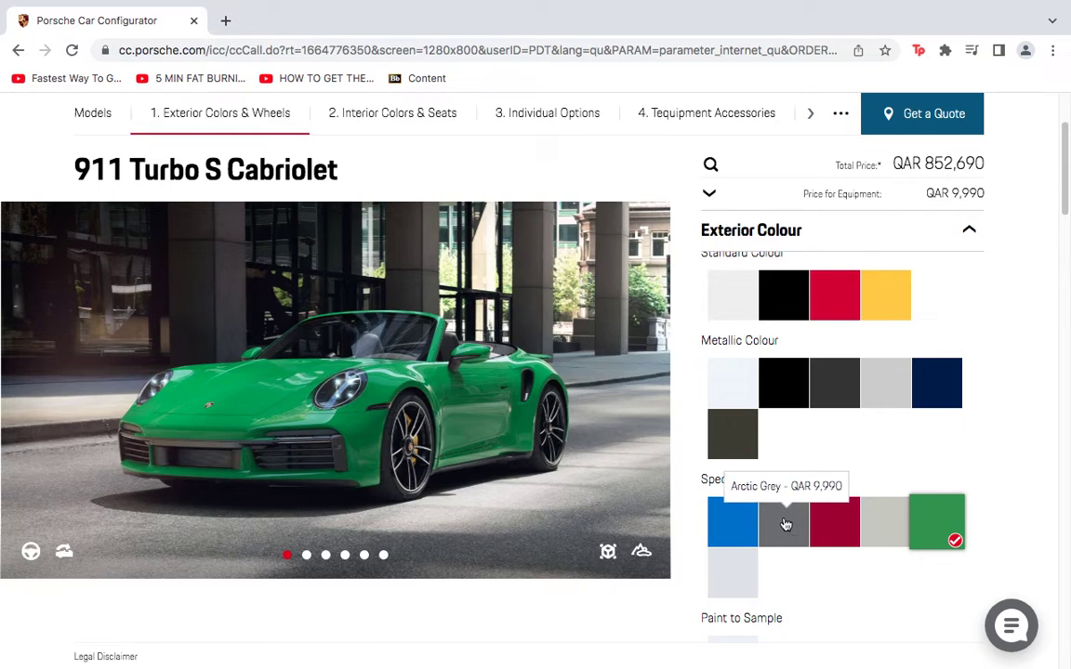
left_click(732, 544)
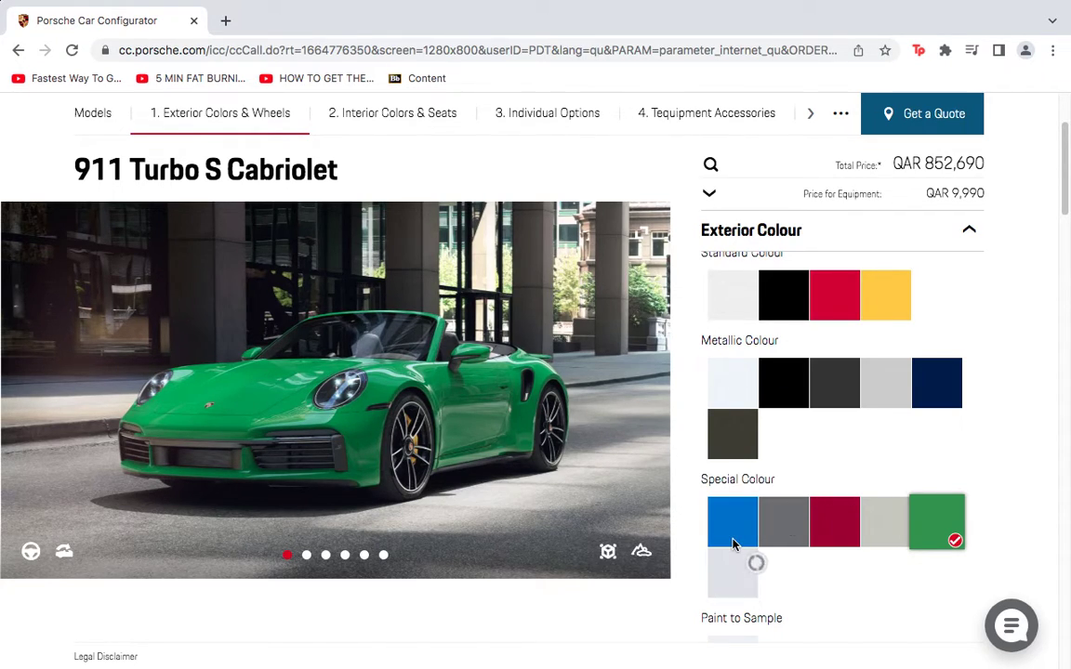
left_click(725, 437)
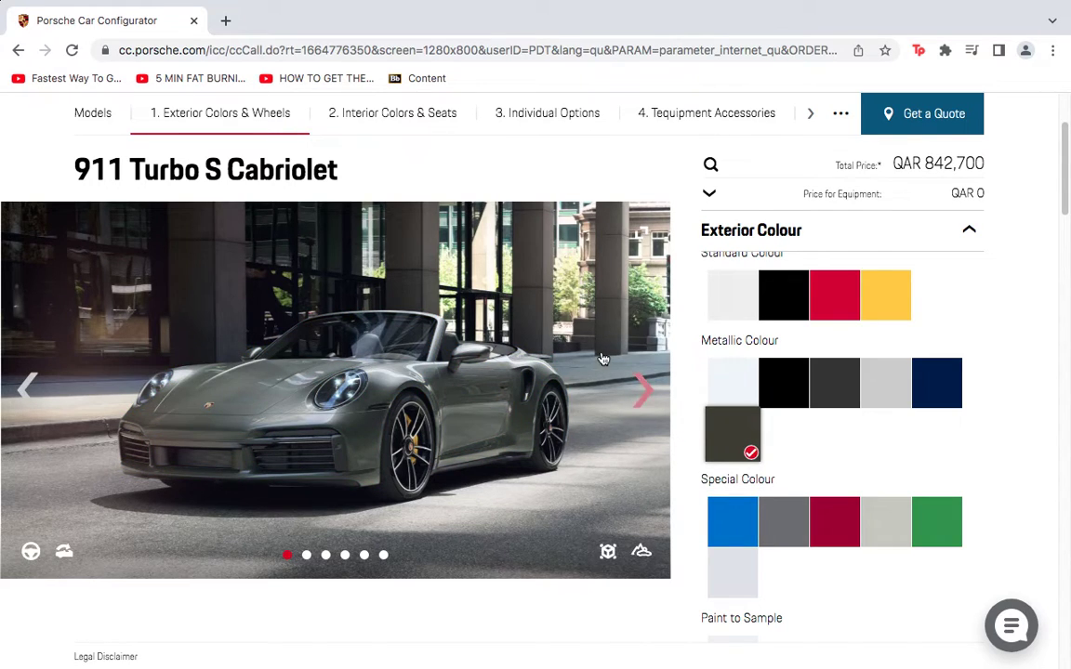
Show the car from above in the preview and set the convertible soft top colour to Brown.
scroll(694, 412, "down", 5)
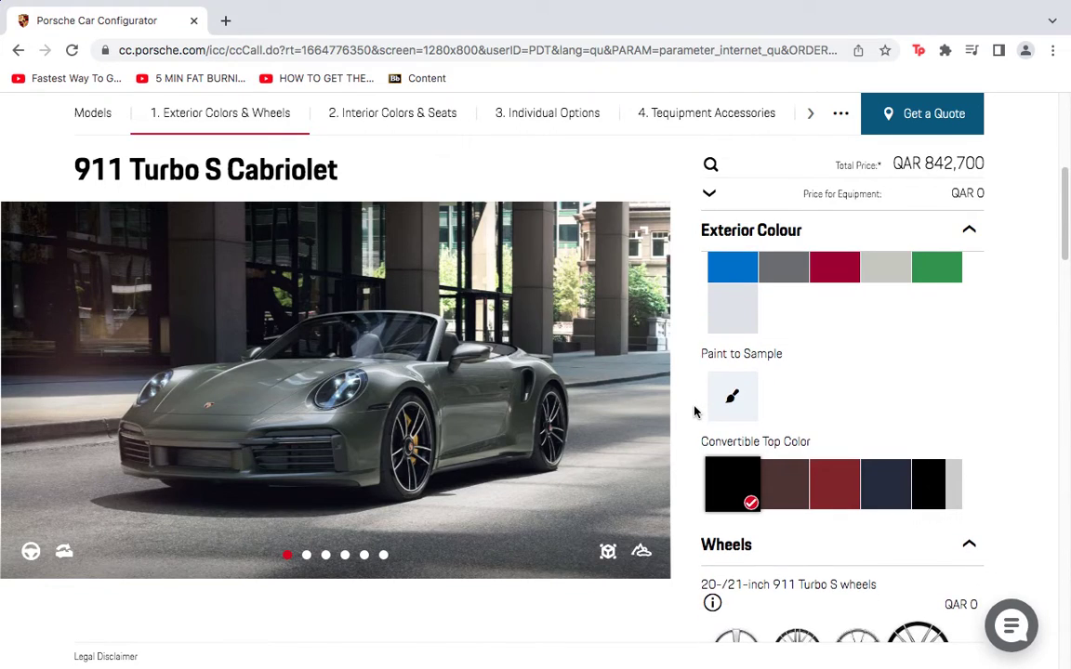
scroll(802, 444, "down", 1)
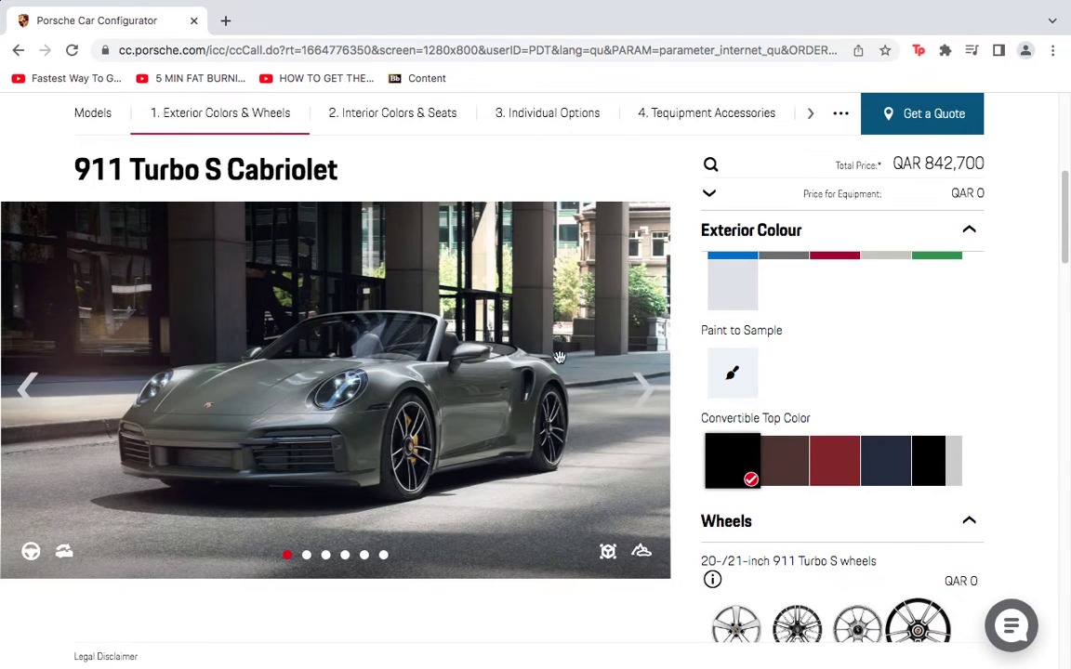
left_click(641, 389)
left_click(640, 391)
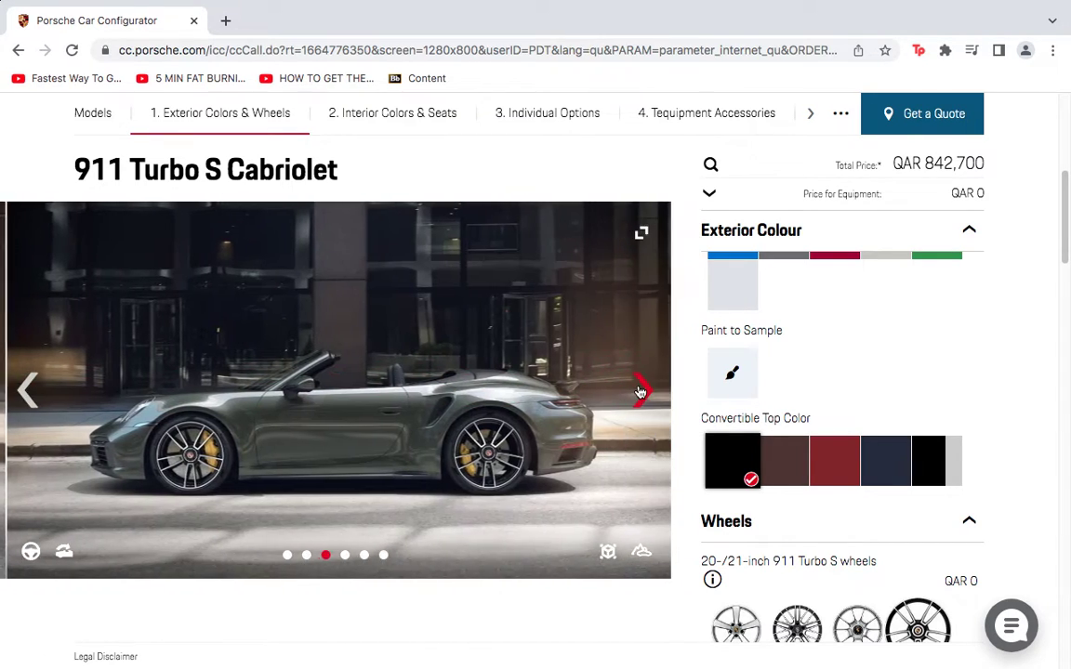
left_click(640, 390)
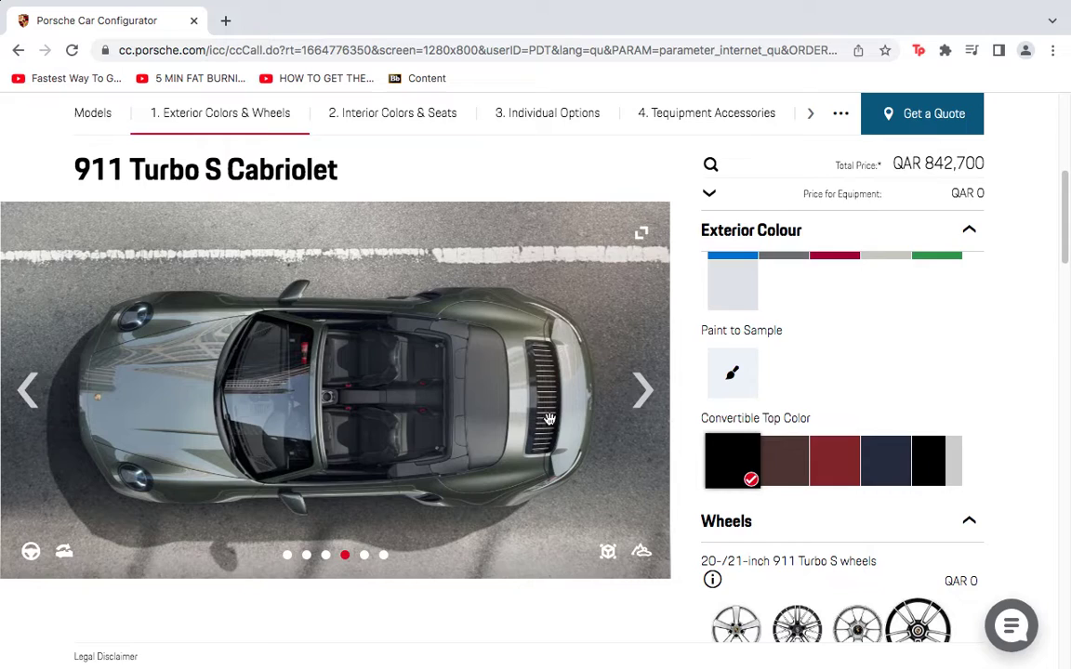
left_click(776, 464)
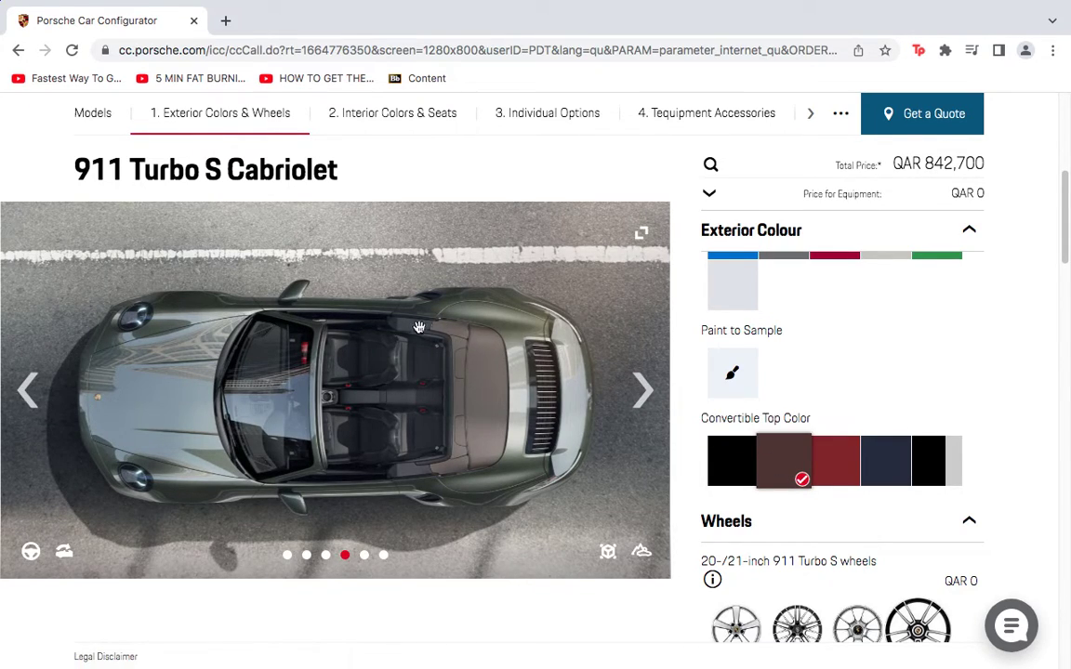
Try the red, Blue and Black-Grey soft tops, cancel the Black-Grey adaptation, and return the soft top to Brown.
left_click(834, 469)
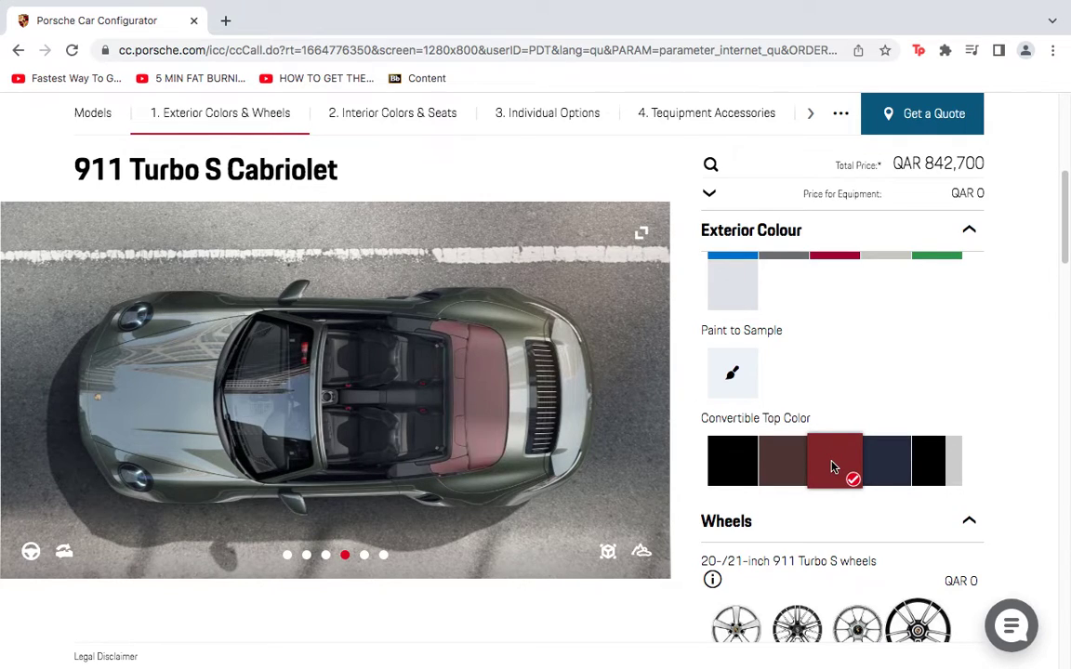
left_click(884, 460)
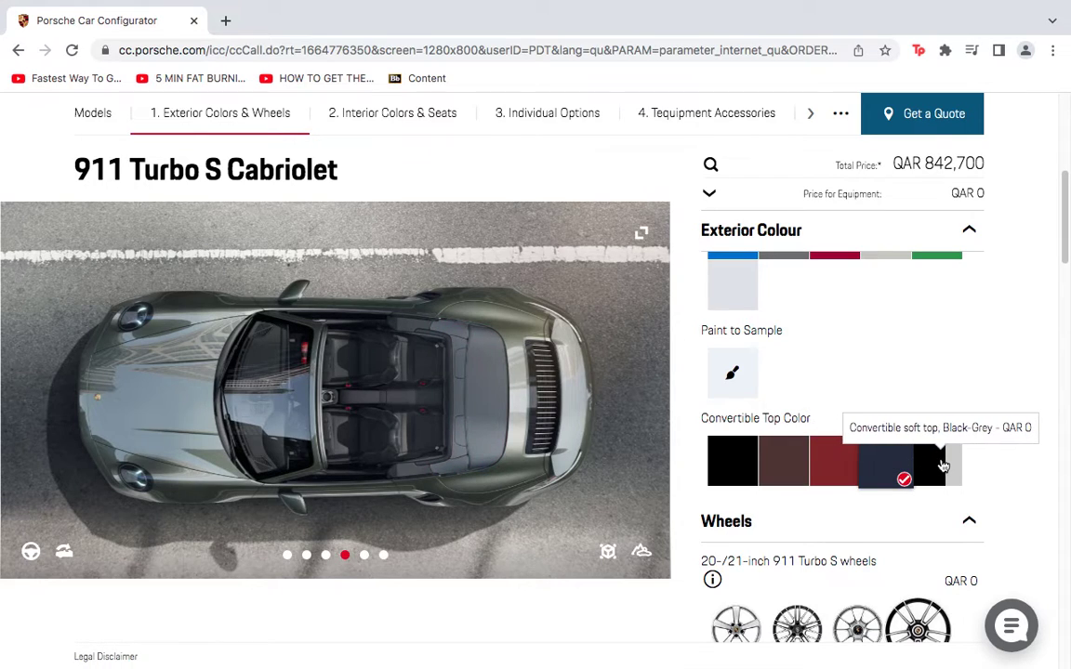
left_click(950, 467)
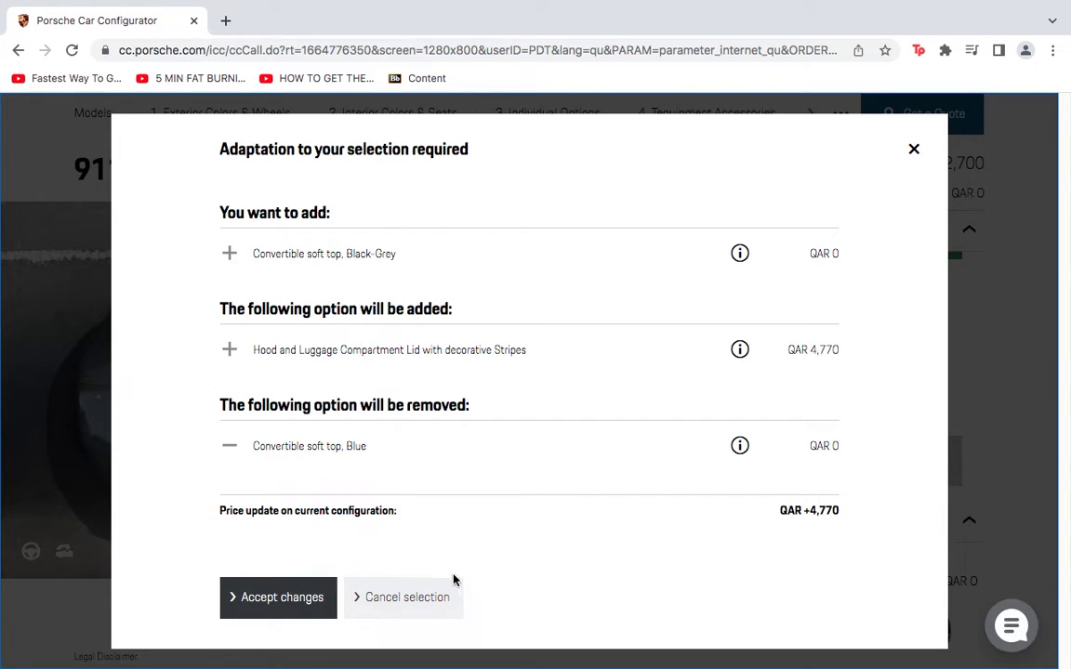
left_click(414, 595)
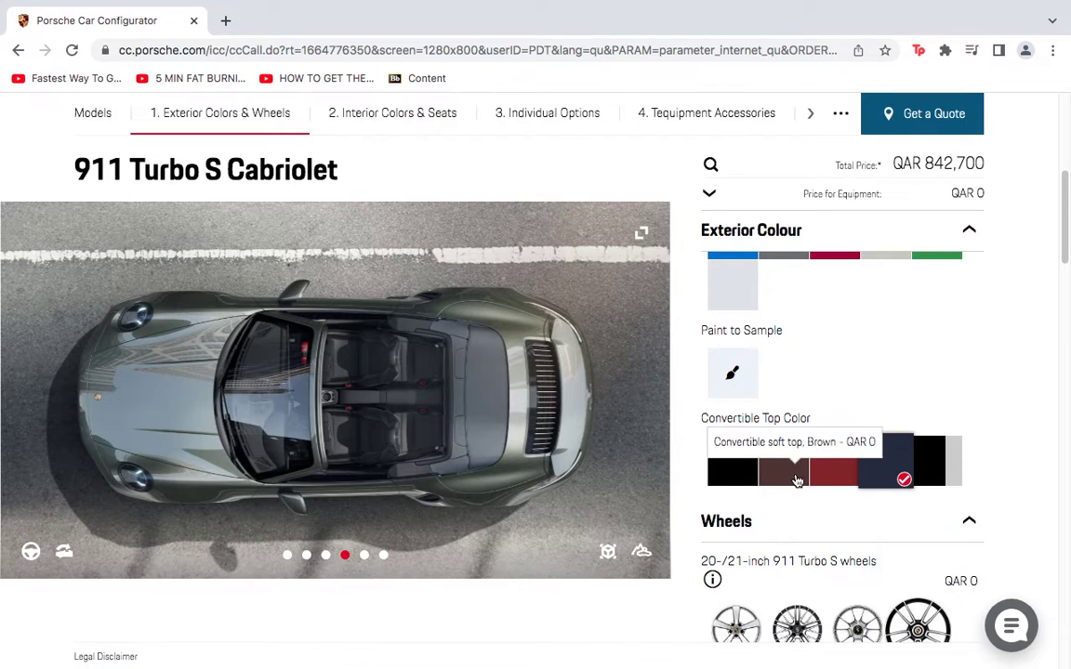
left_click(799, 481)
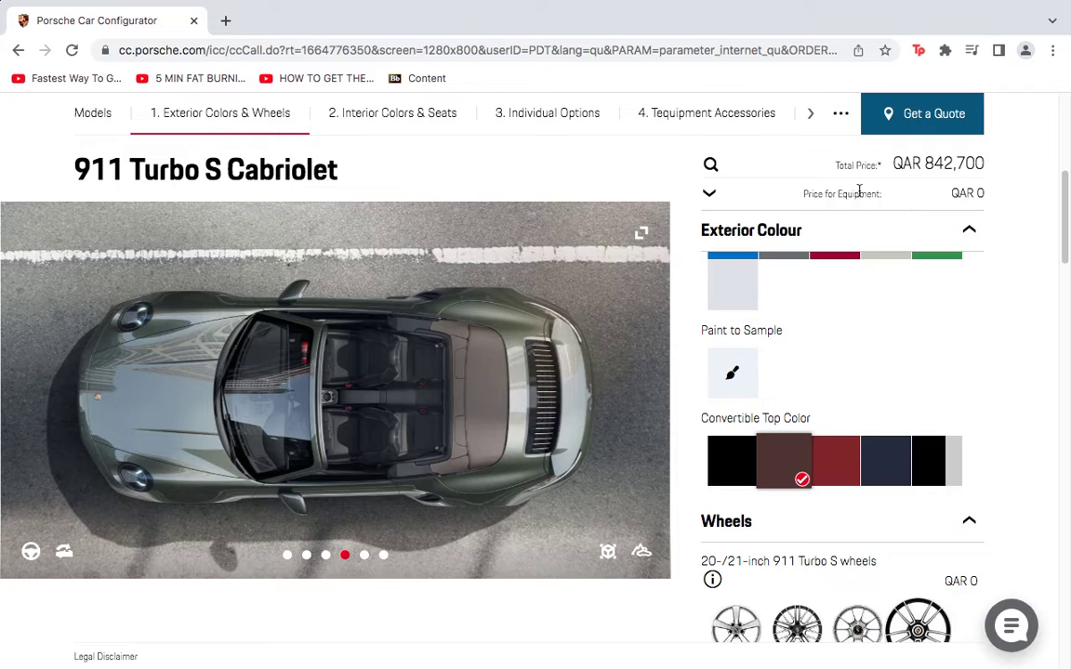
Show the car's side view, try the 911 Turbo S Exclusive Design Wheels, then choose the 20-/21-inch 911 Turbo wheels.
scroll(816, 446, "down", 2)
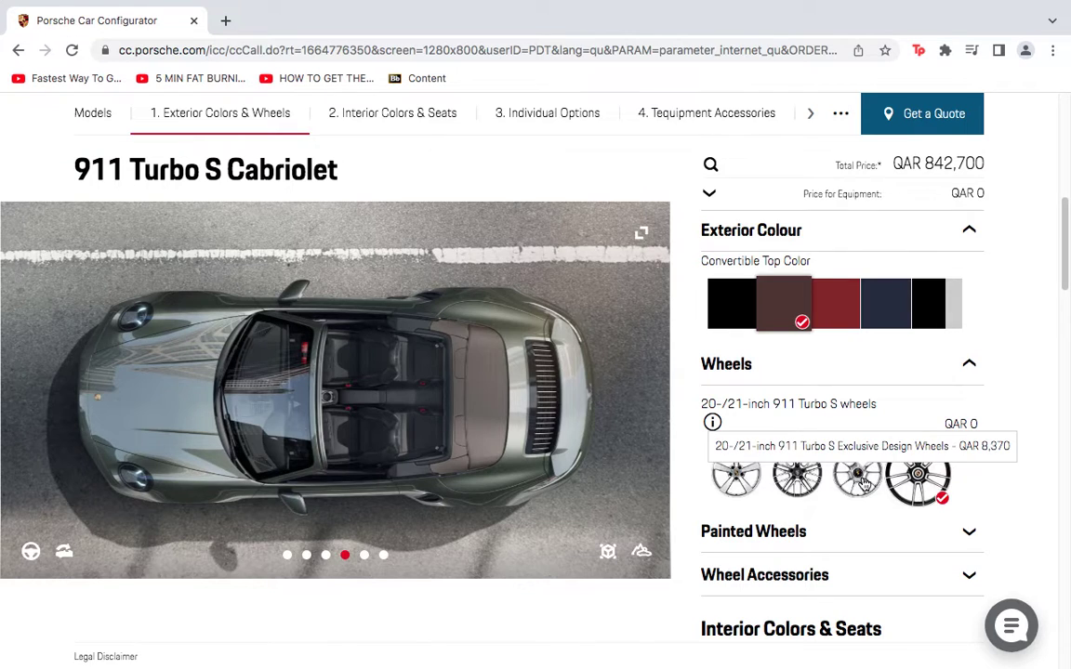
left_click(26, 386)
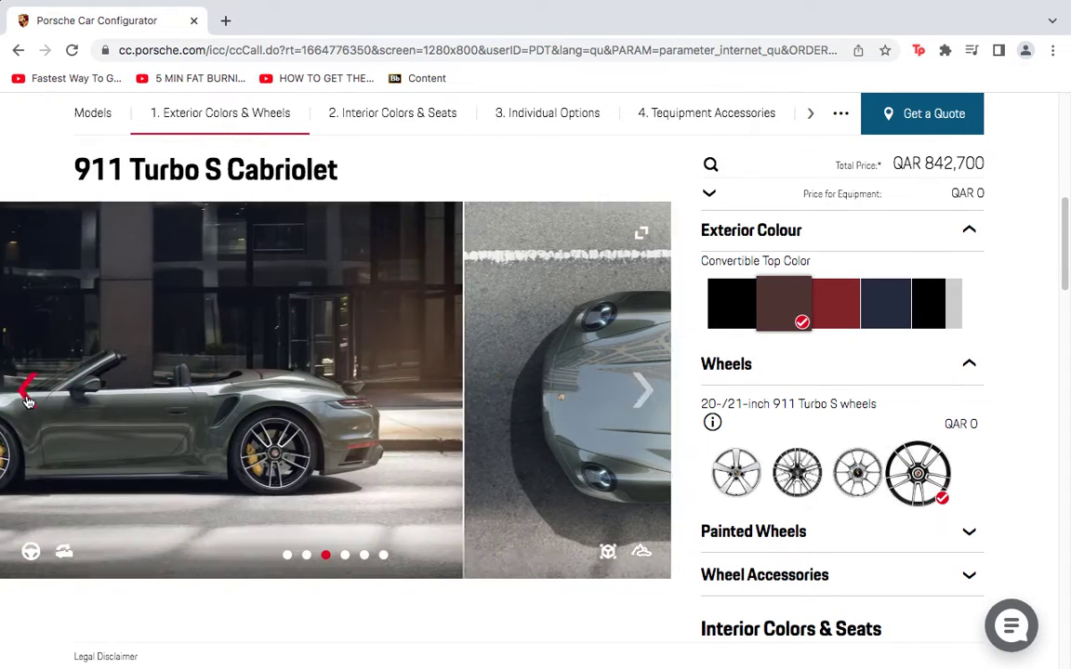
left_click(860, 475)
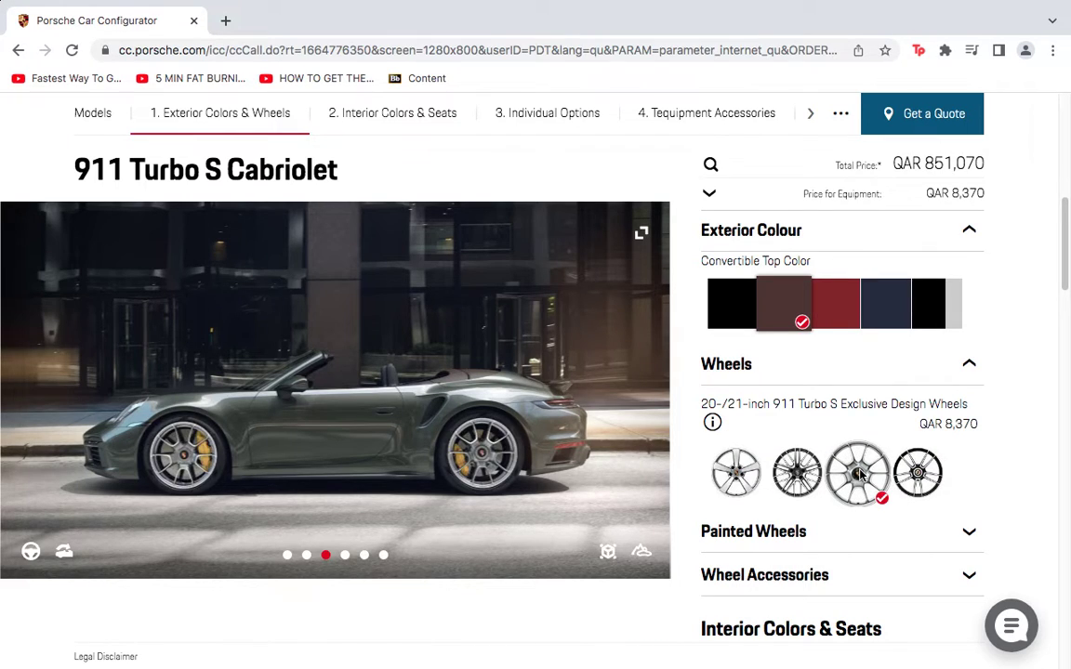
left_click(795, 469)
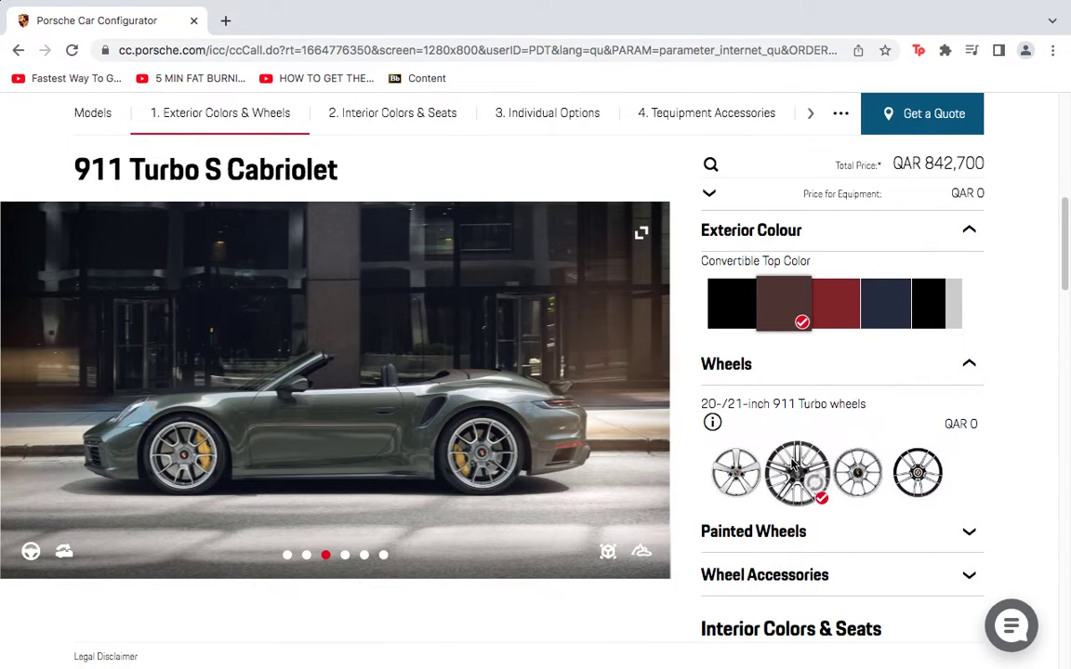
Compare the Turbo Exclusive Design, Turbo S Exclusive Design and Turbo S wheels, then return to the 20-/21-inch 911 Turbo wheels.
left_click(737, 472)
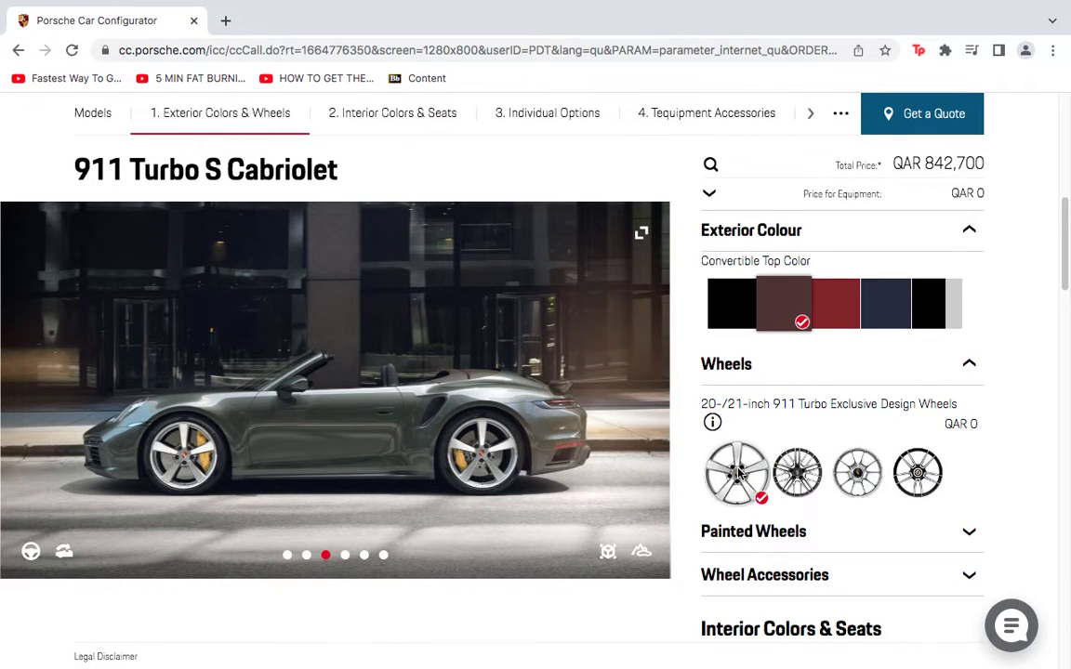
left_click(796, 478)
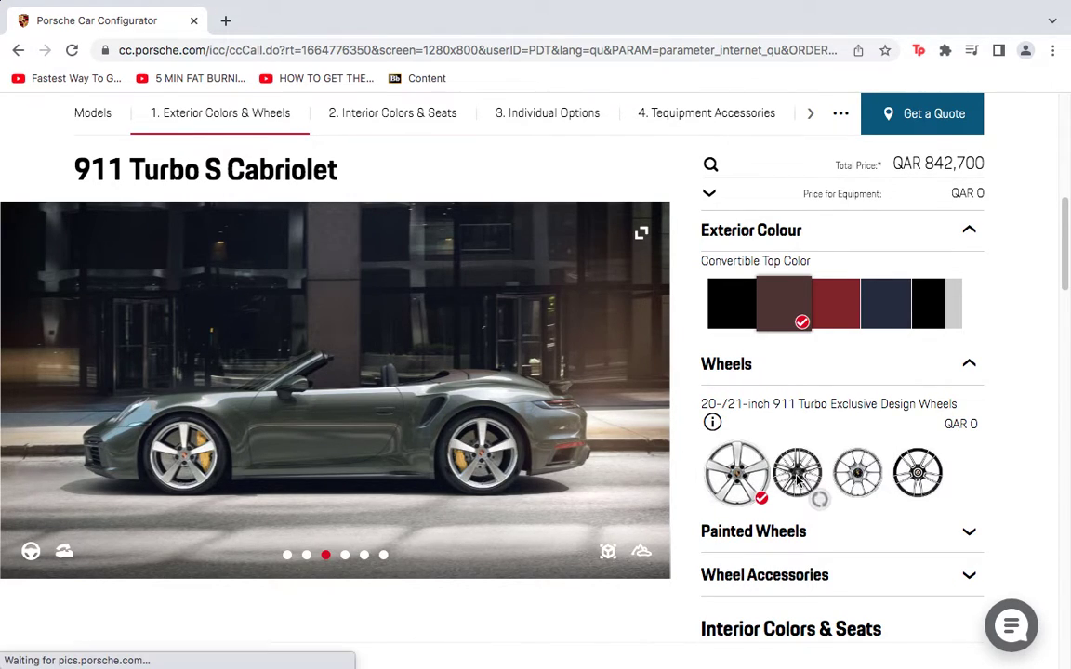
left_click(857, 476)
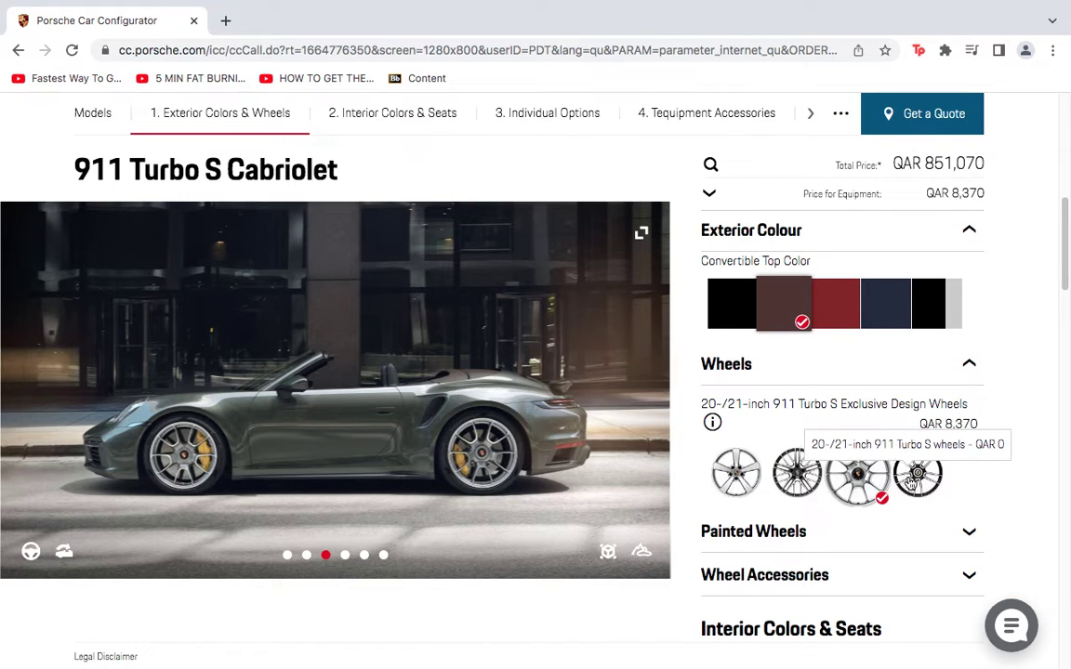
left_click(915, 476)
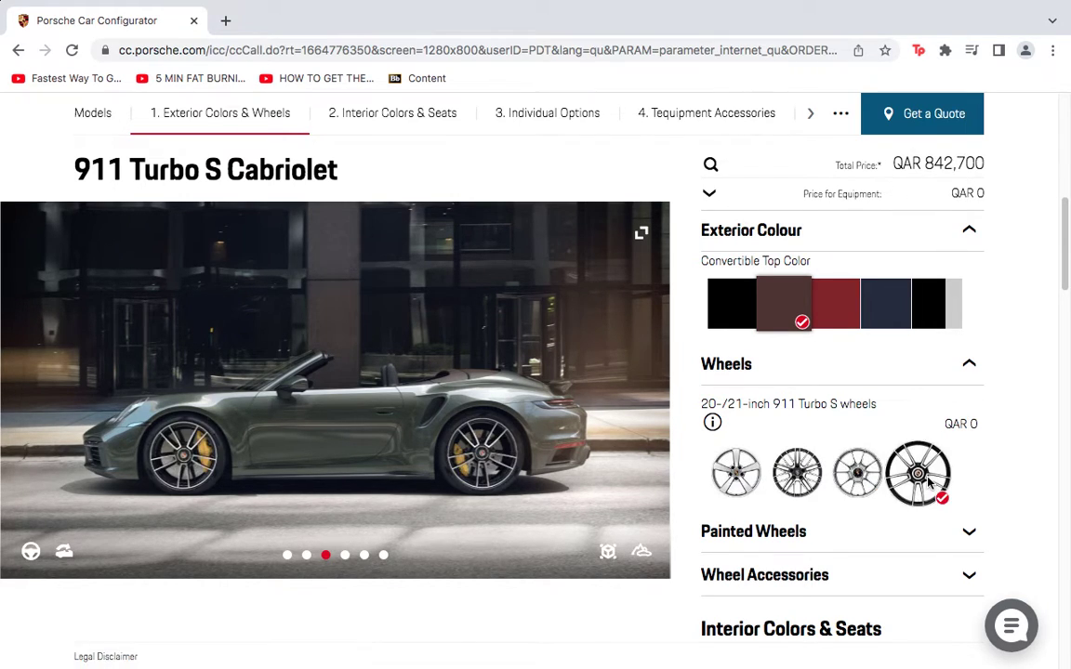
left_click(796, 474)
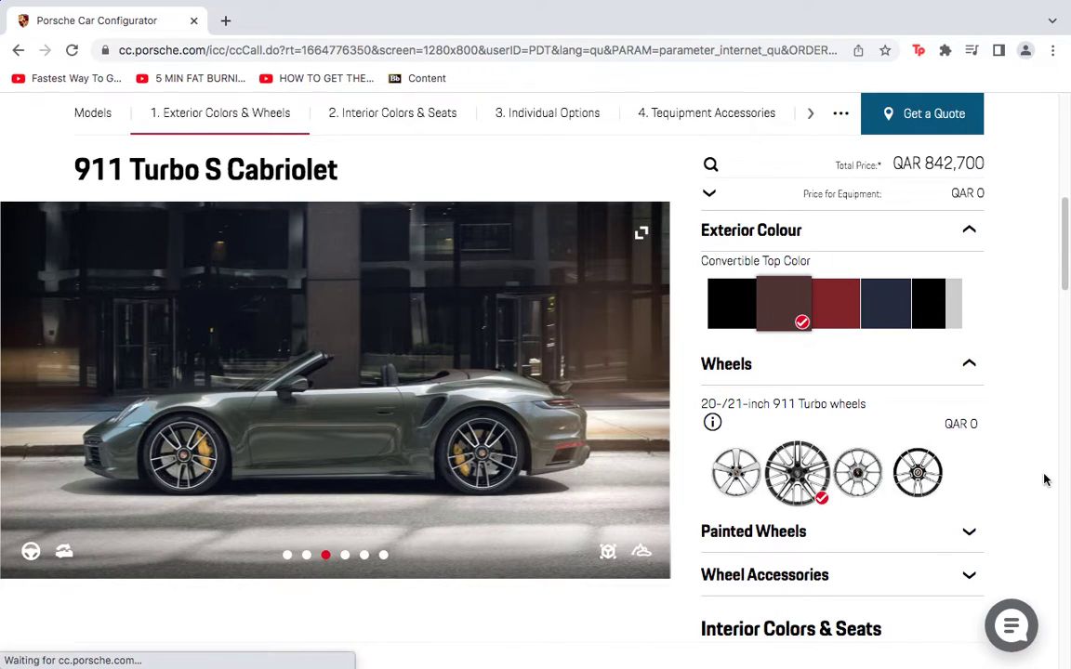
scroll(1041, 478, "down", 1)
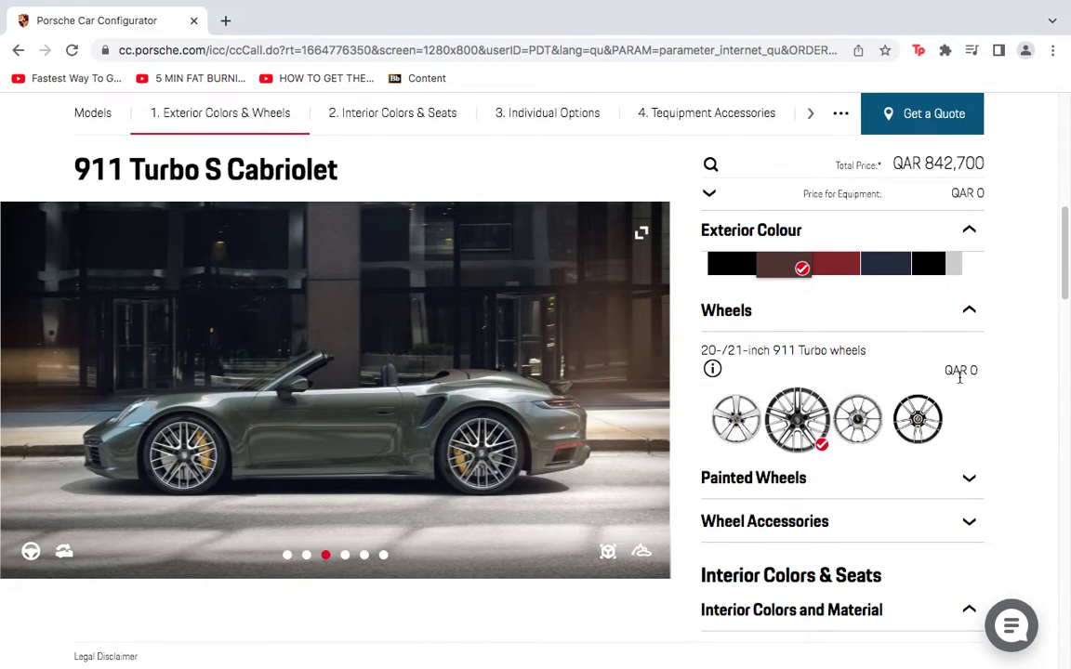
Add the Black (high-gloss) wheel paint and accept the 20-/21-inch 911 Turbo S Exclusive Design Wheels as the required option.
scroll(983, 275, "down", 1)
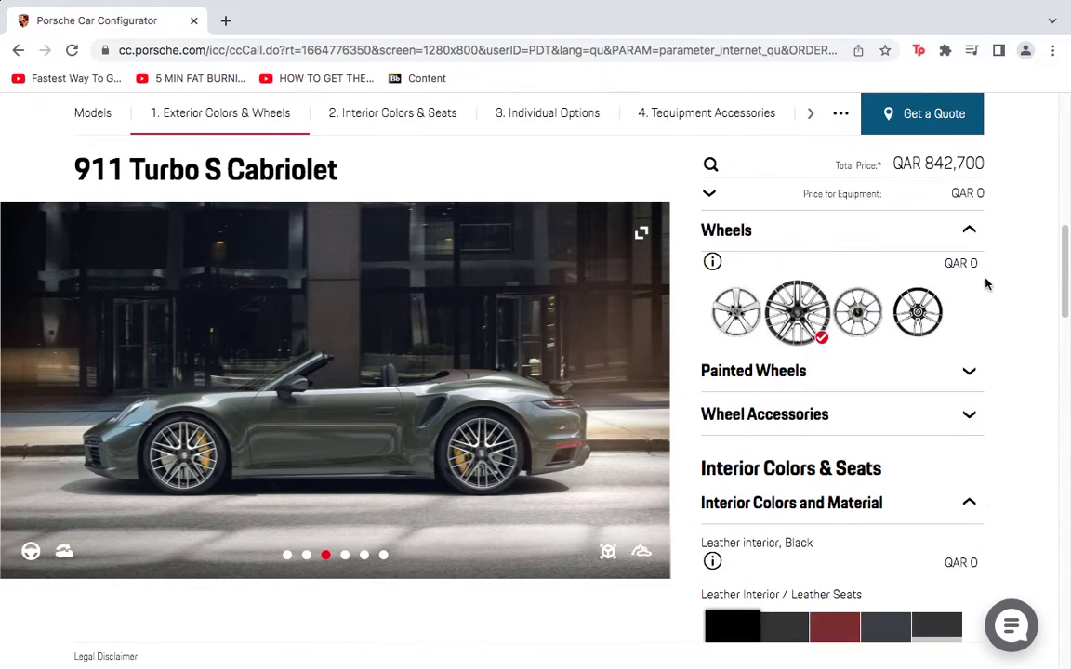
left_click(974, 388)
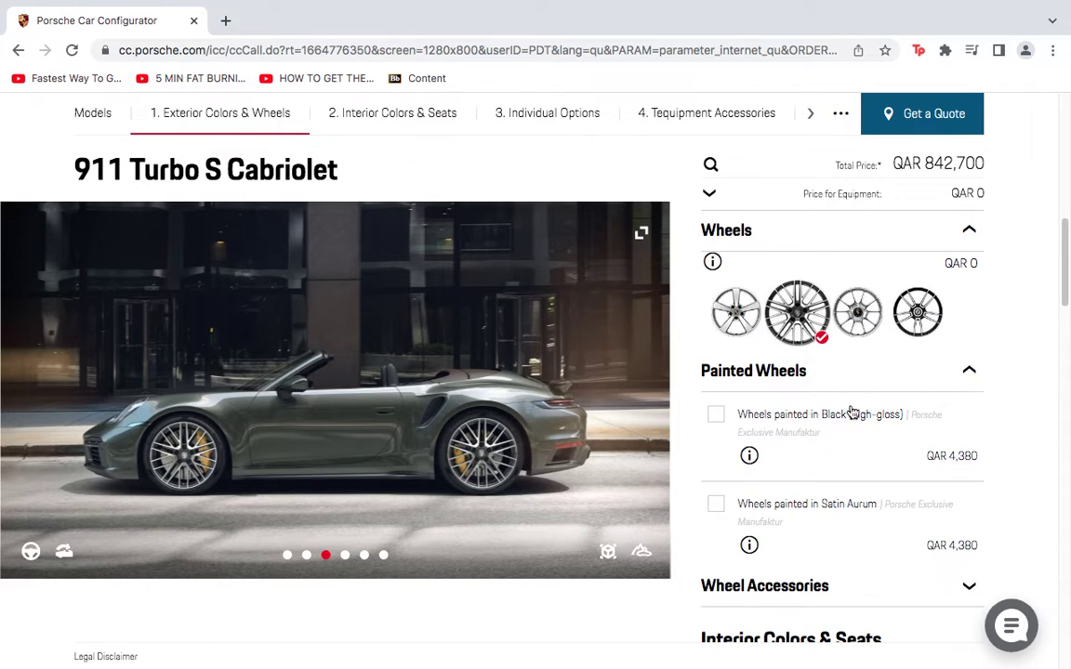
scroll(819, 438, "down", 1)
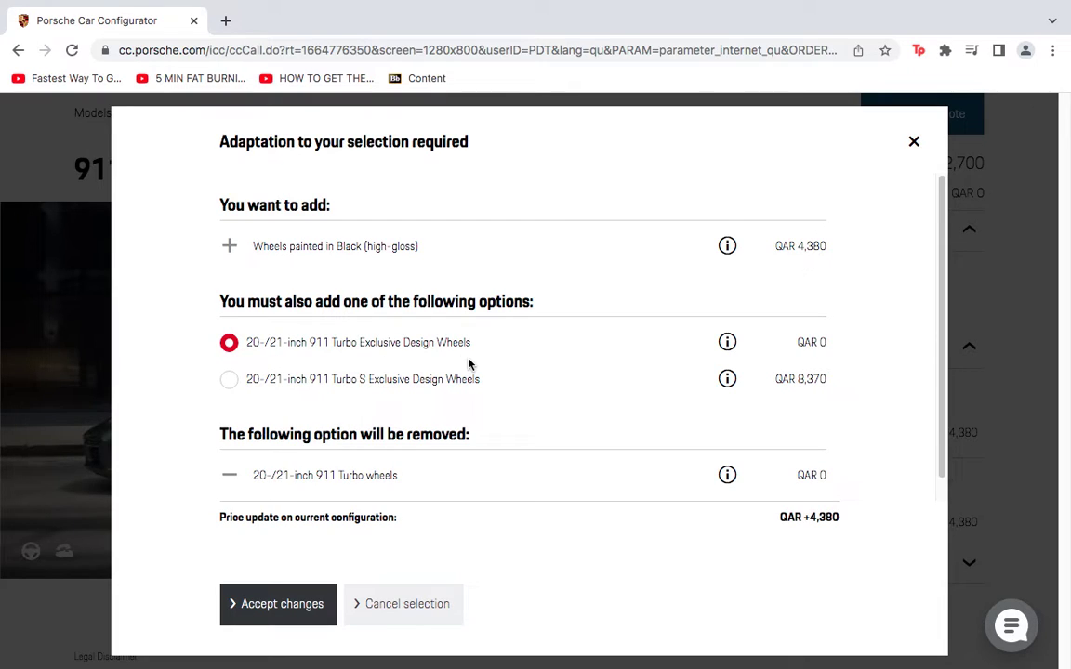
left_click(228, 381)
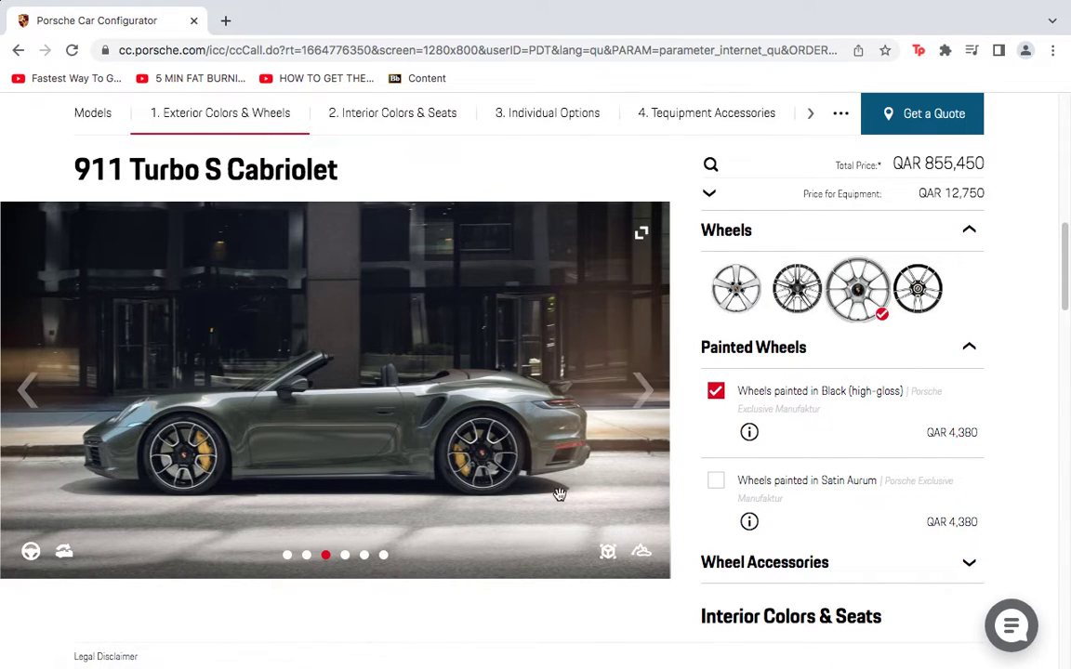
Try the Satin Aurum wheel paint, check it in several exterior views, and return to wheels painted in Black (high-gloss).
left_click(717, 482)
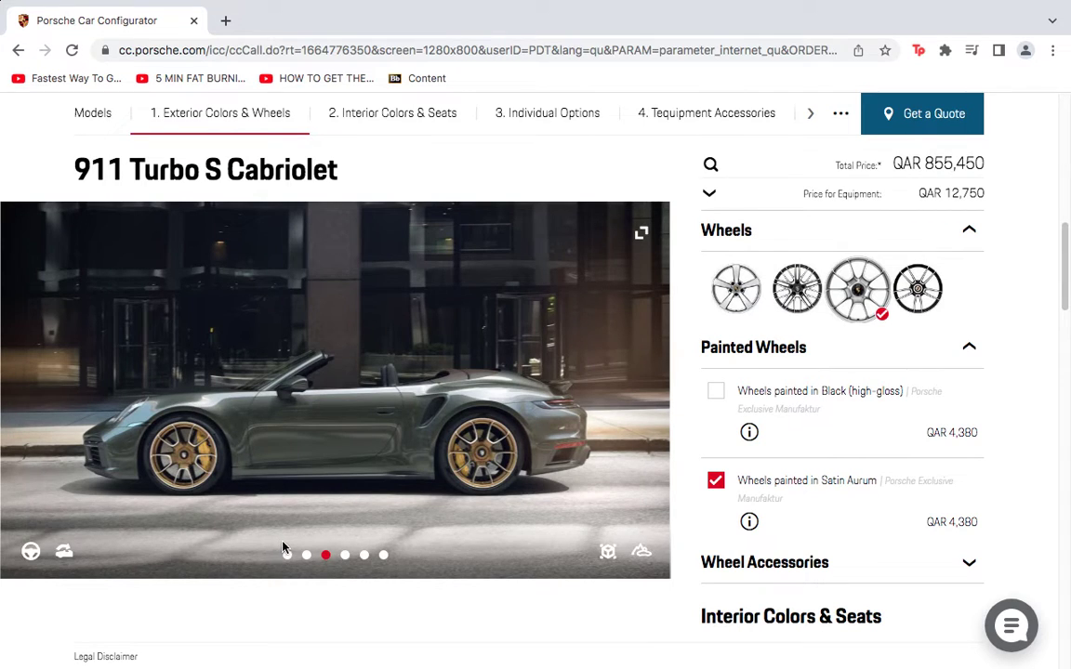
mouse_move(283, 548)
left_click(643, 410)
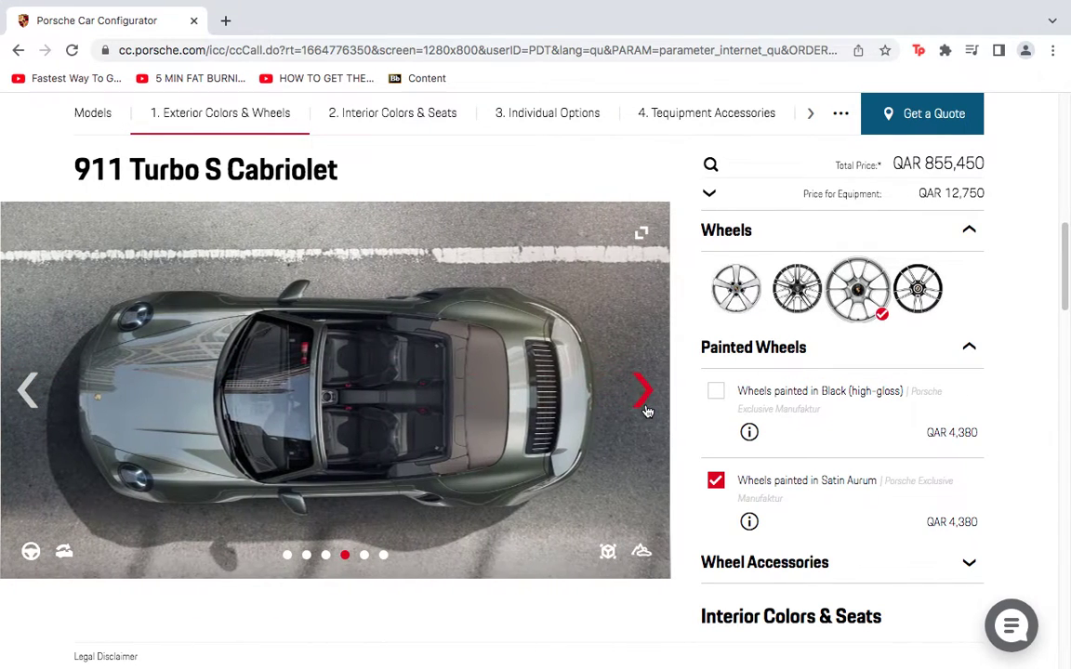
left_click(24, 403)
left_click(23, 404)
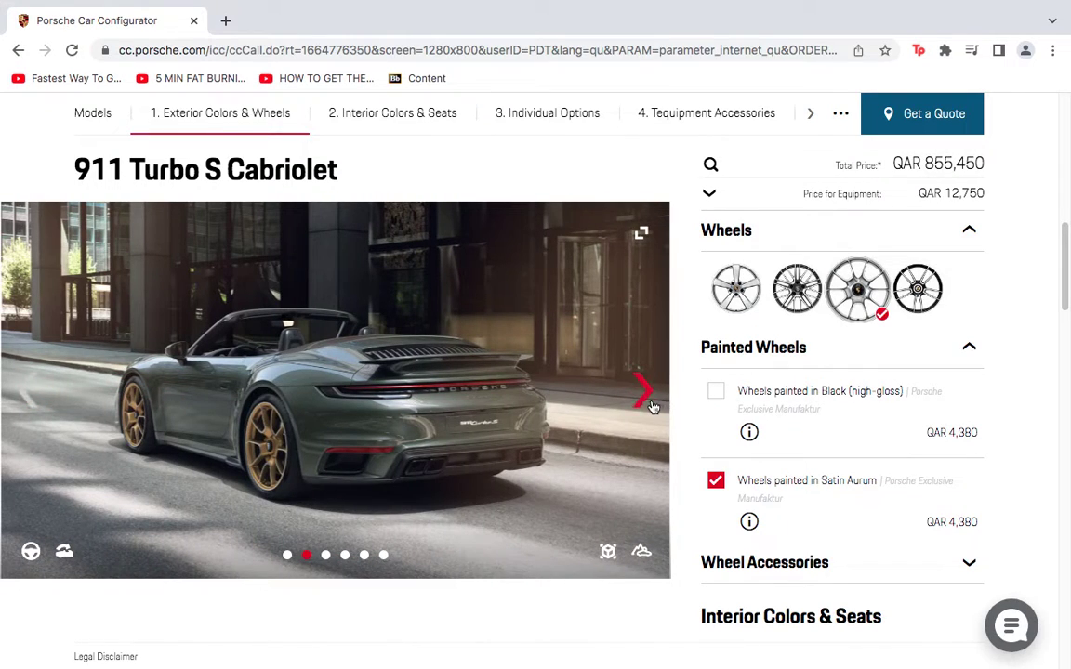
left_click(717, 401)
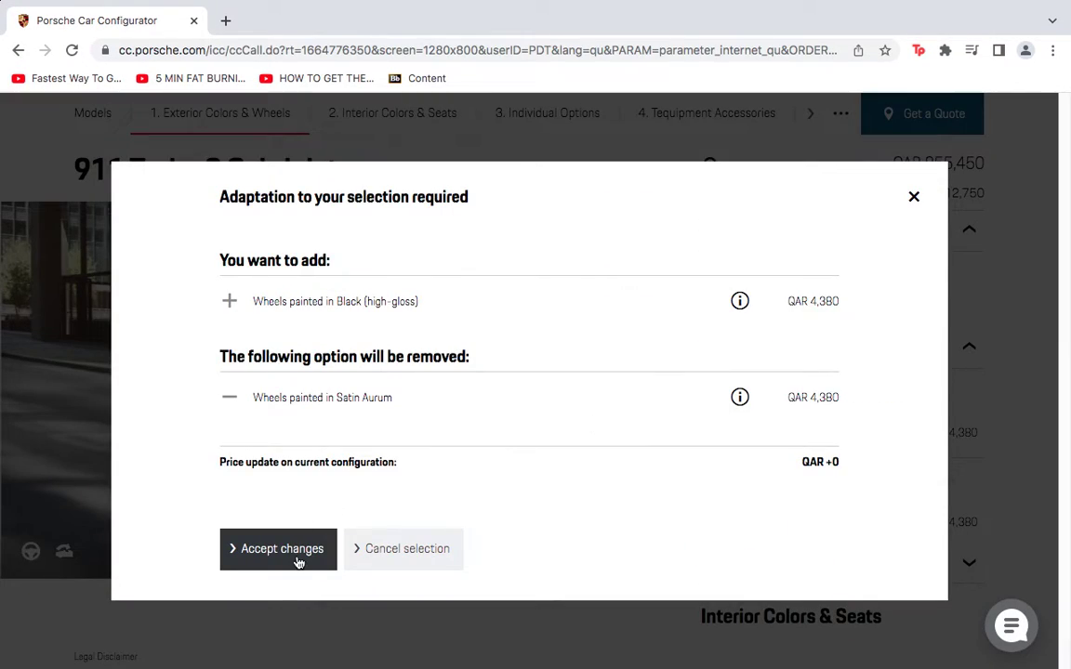
left_click(298, 563)
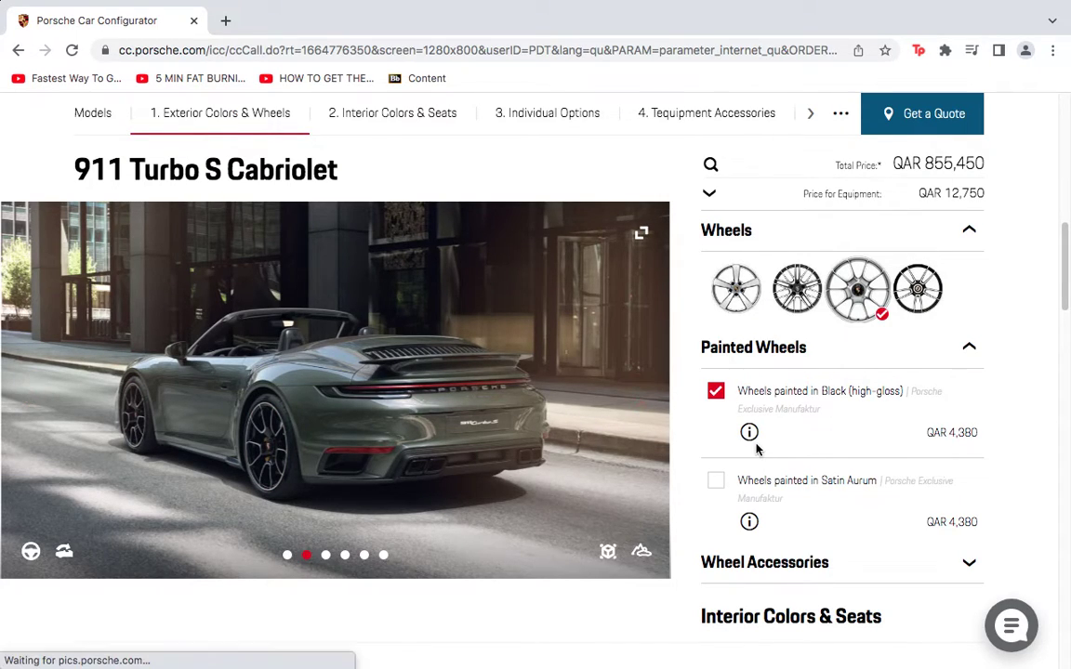
Expand the wheel accessories and review the anti-theft wheel bolts option.
scroll(751, 437, "down", 1)
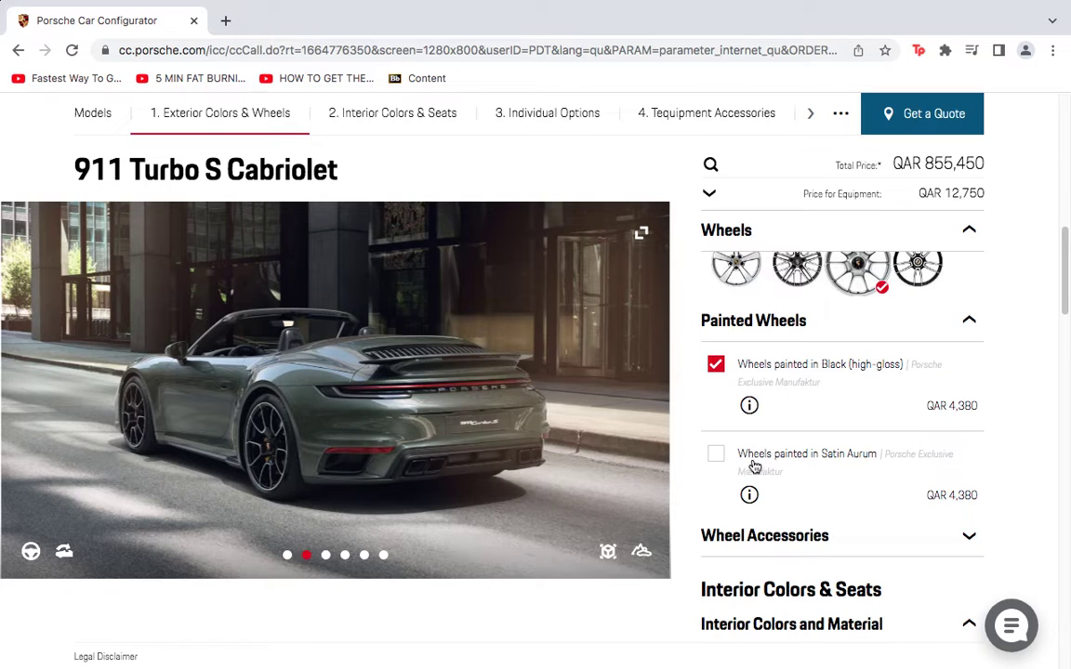
scroll(892, 498, "down", 1)
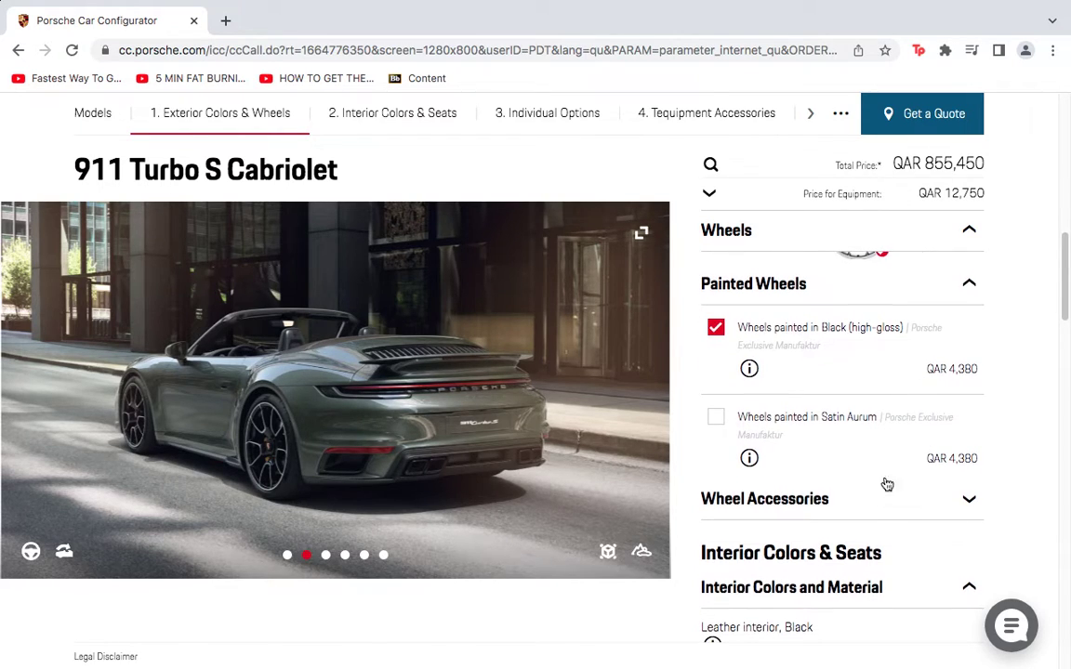
scroll(892, 465, "down", 2)
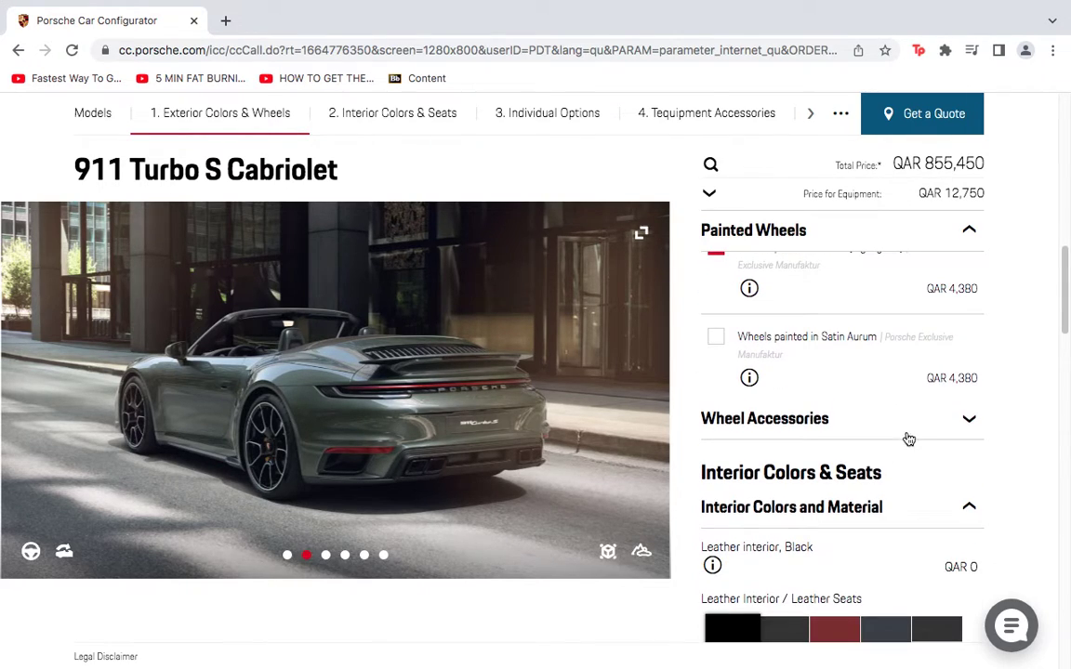
left_click(970, 428)
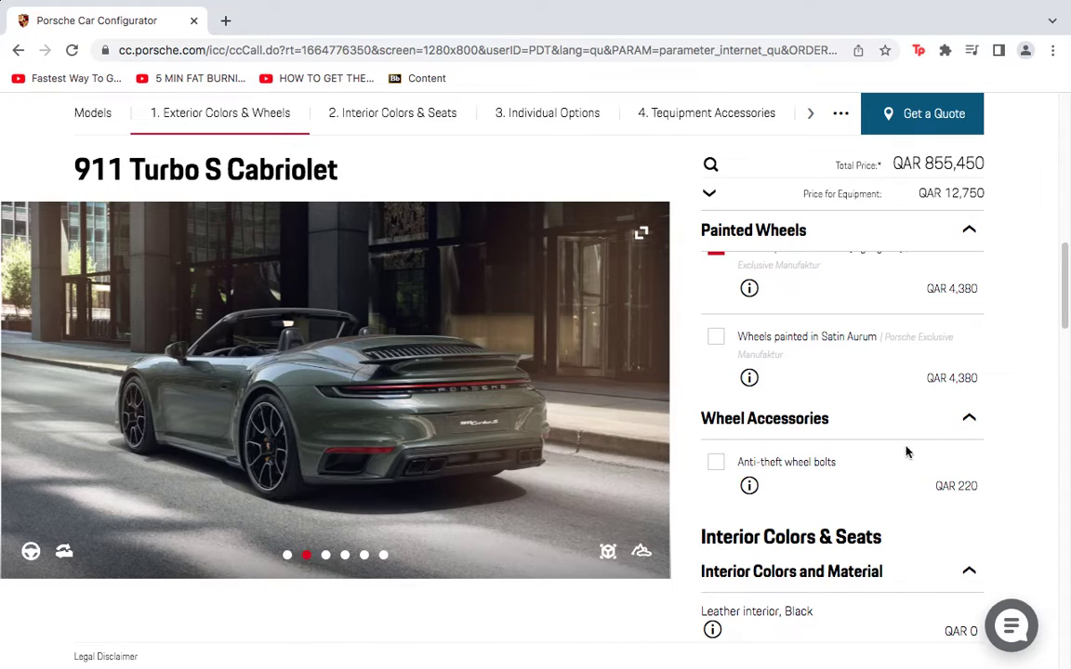
scroll(817, 458, "down", 1)
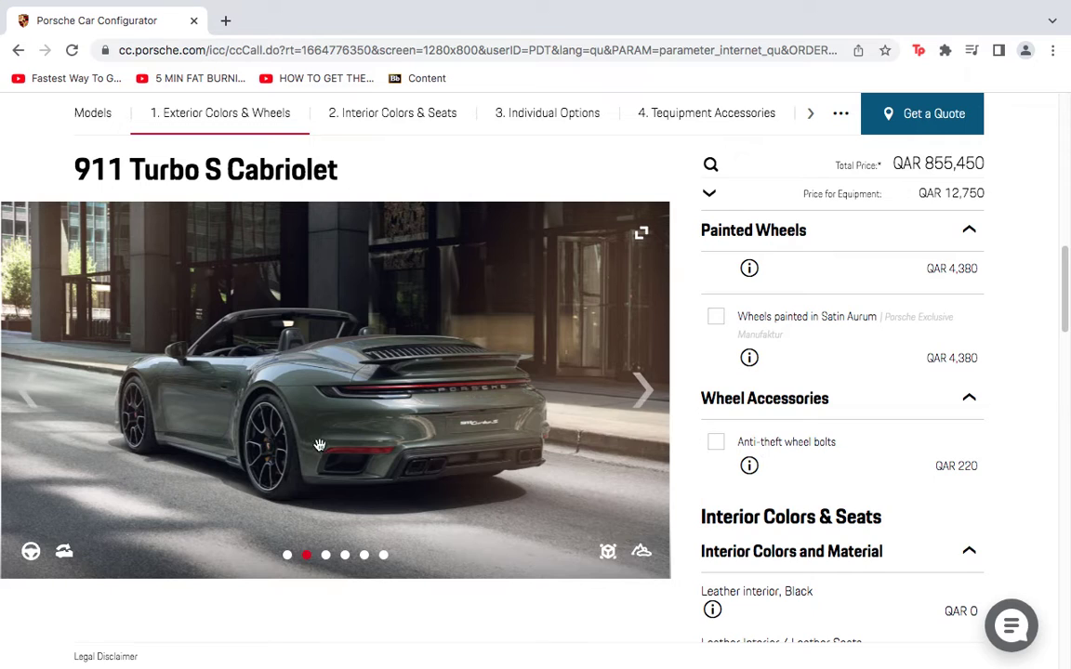
Look through the front, interior and rear views in the car preview, ending on the side view.
left_click(41, 391)
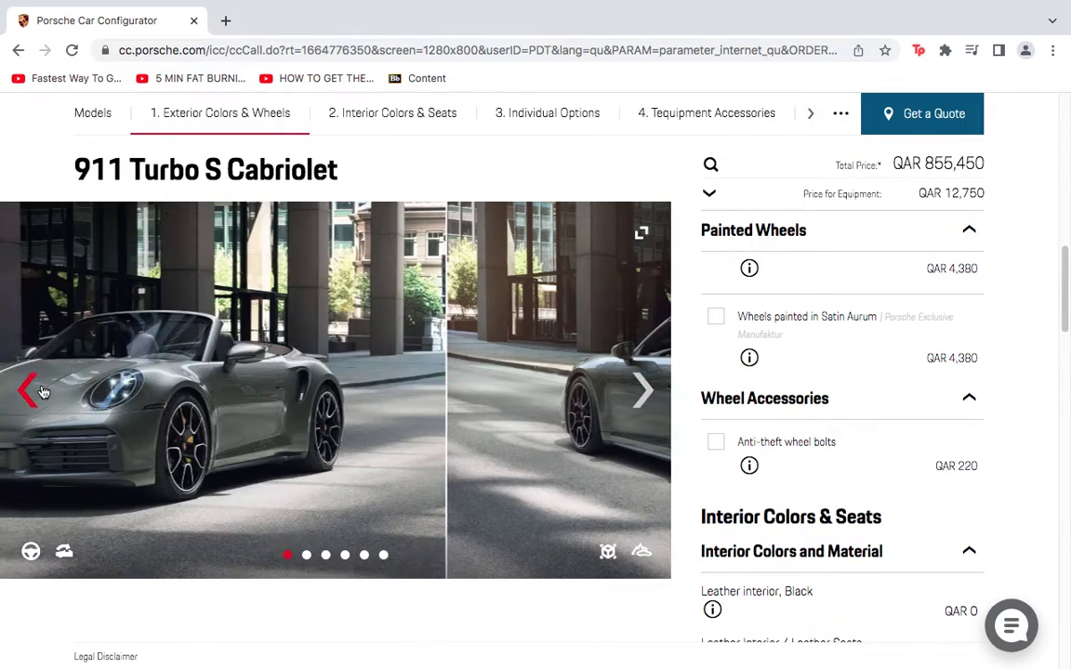
left_click(35, 389)
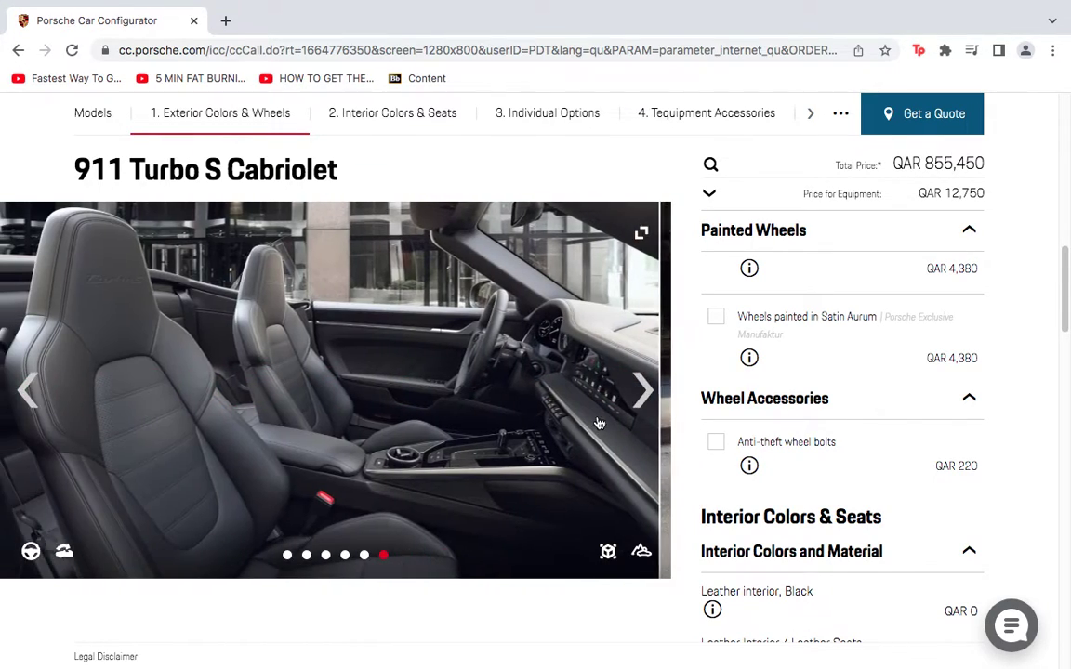
left_click(643, 390)
left_click(650, 401)
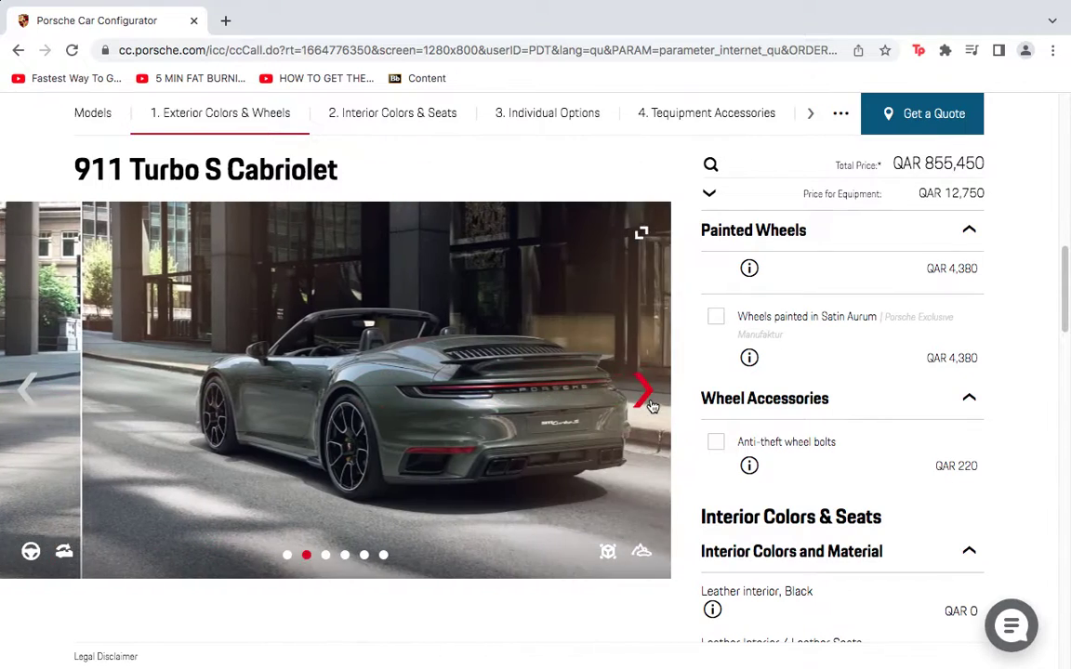
left_click(652, 407)
Collapse the wheel accessories, go to the interior colours and material, and show the front seats in the car preview.
scroll(1015, 478, "down", 1)
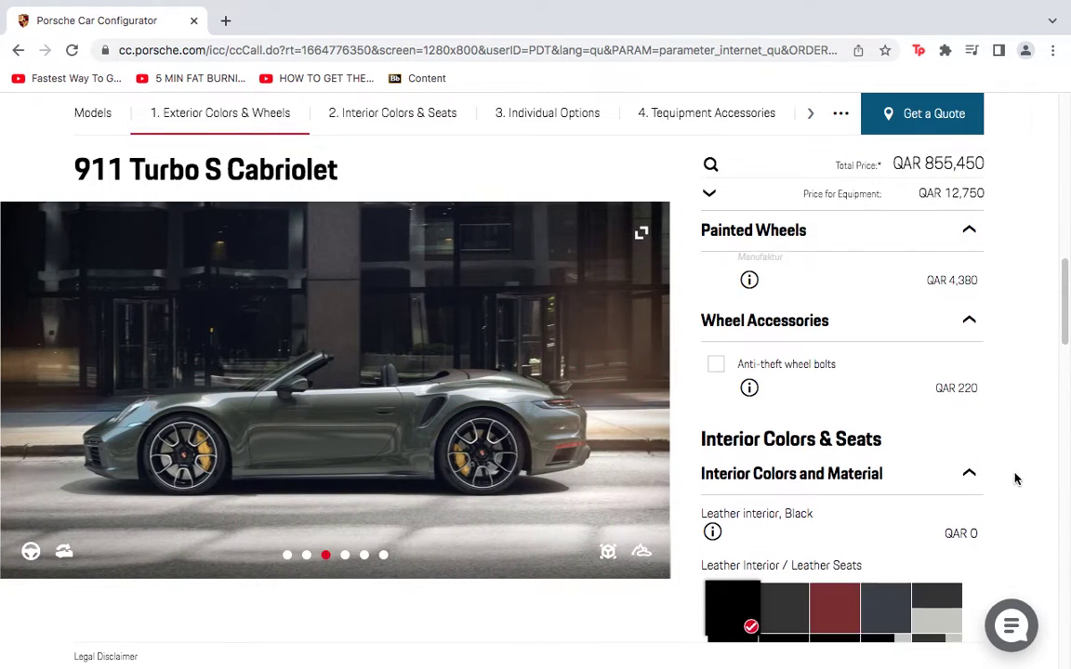
scroll(954, 377, "down", 1)
scroll(985, 367, "up", 1)
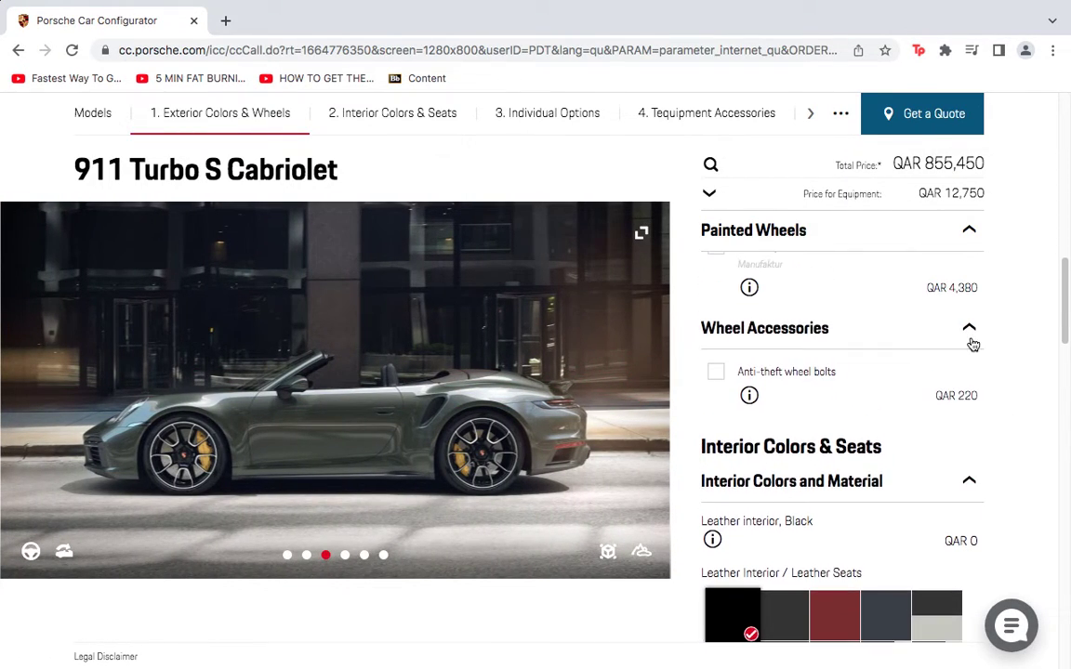
left_click(968, 330)
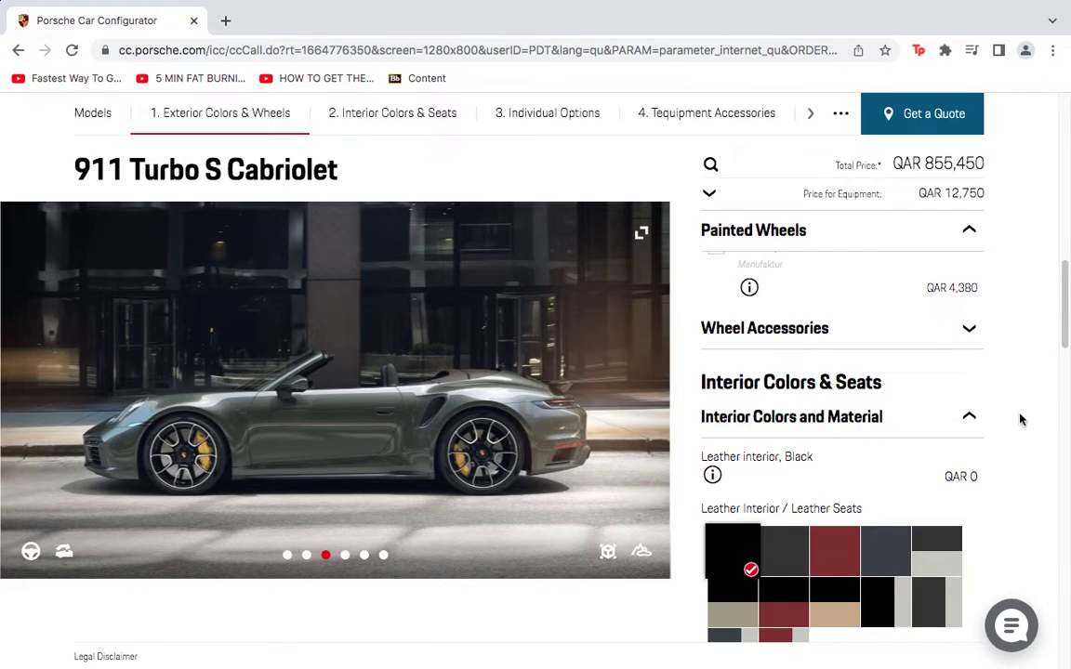
scroll(978, 430, "down", 1)
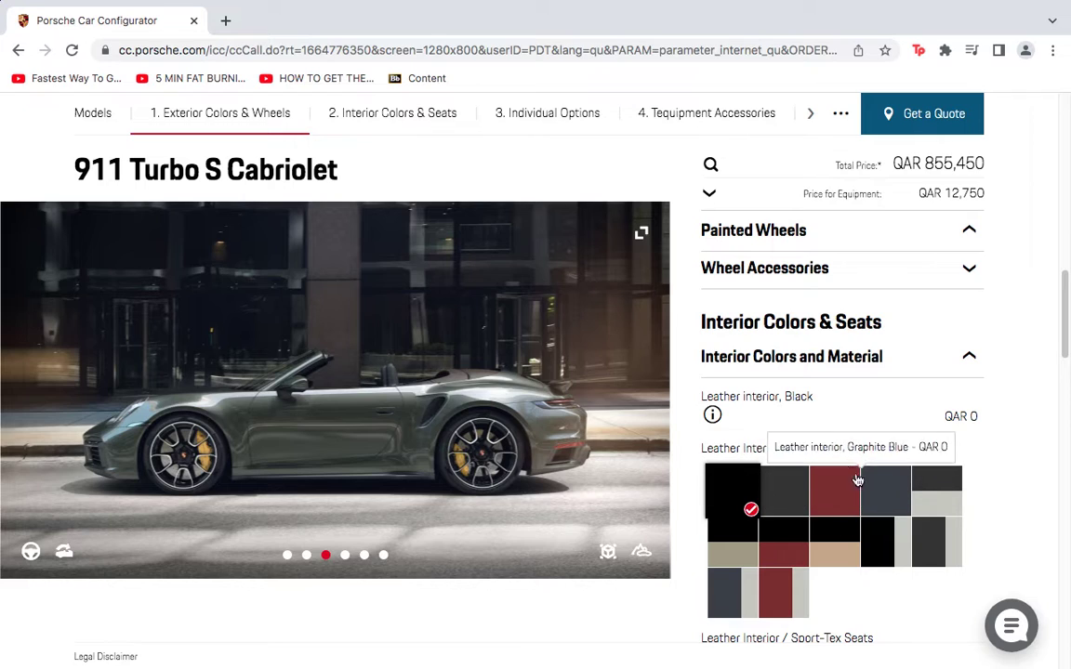
left_click(639, 393)
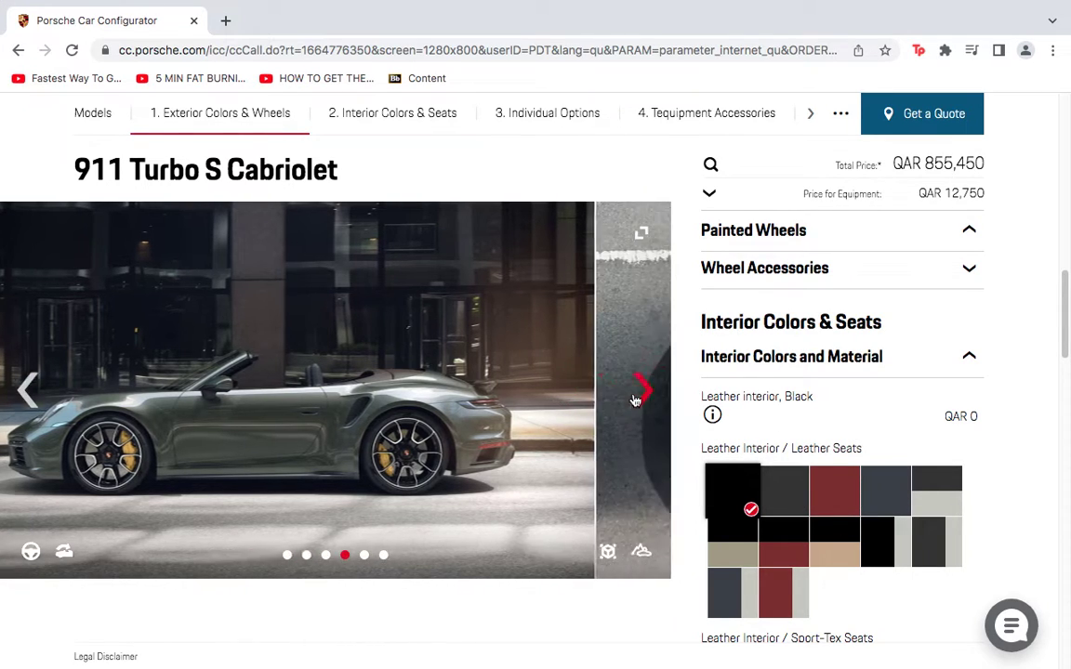
left_click(637, 397)
left_click(639, 390)
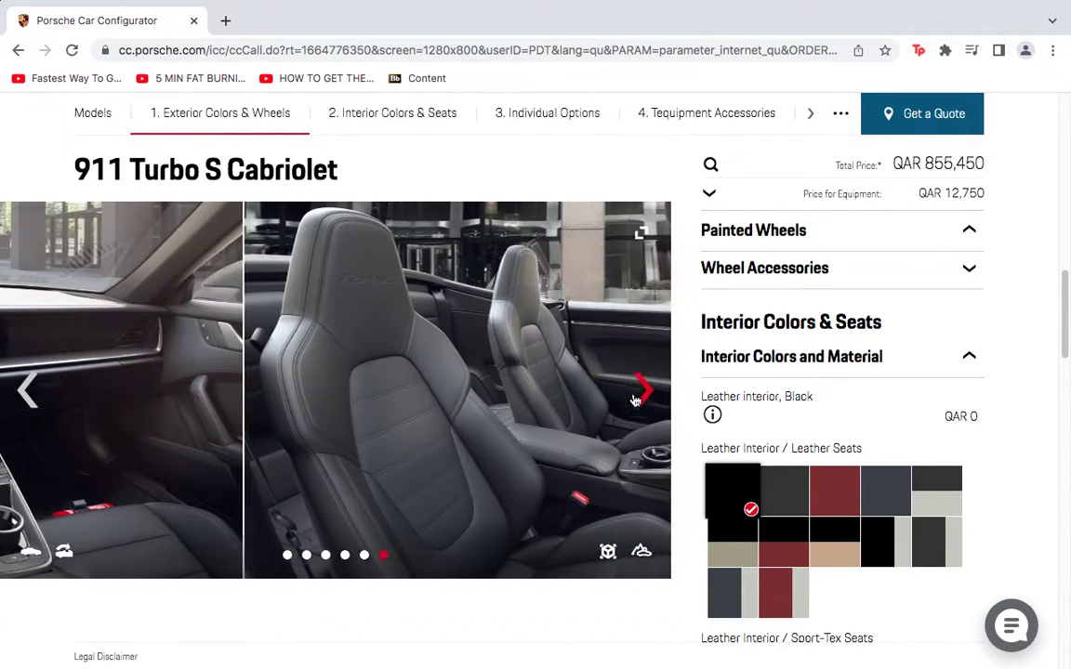
Try the Slate Grey, Black and Iceland Green, and Graphite Blue (stitching Crayon) leather interiors, settling on two-tone Black and Mojave Beige.
left_click(788, 502)
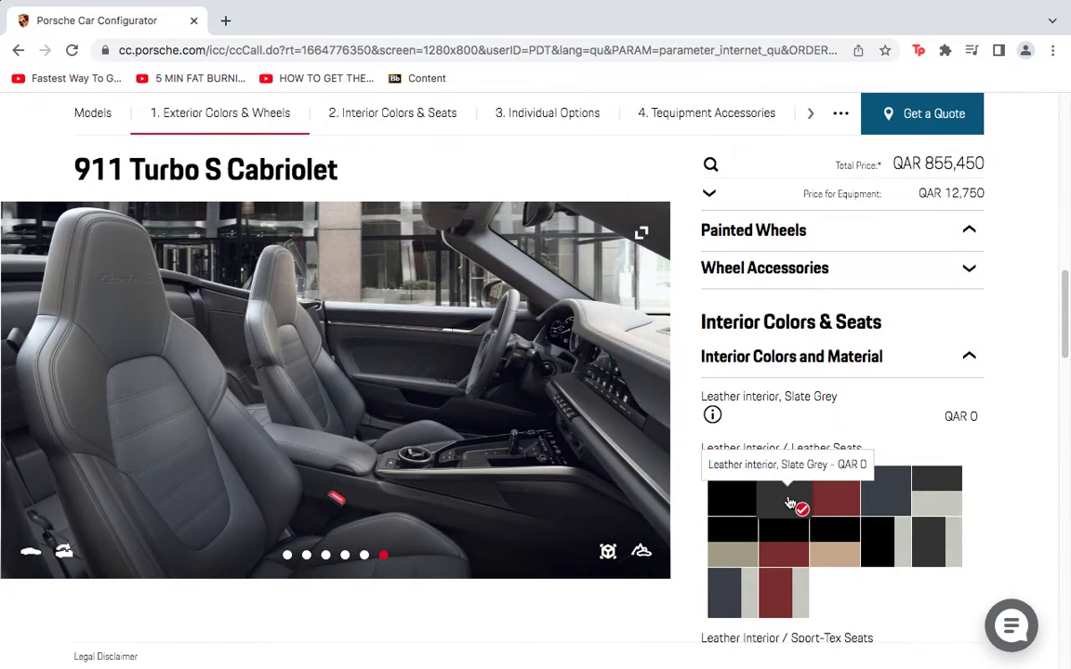
left_click(729, 552)
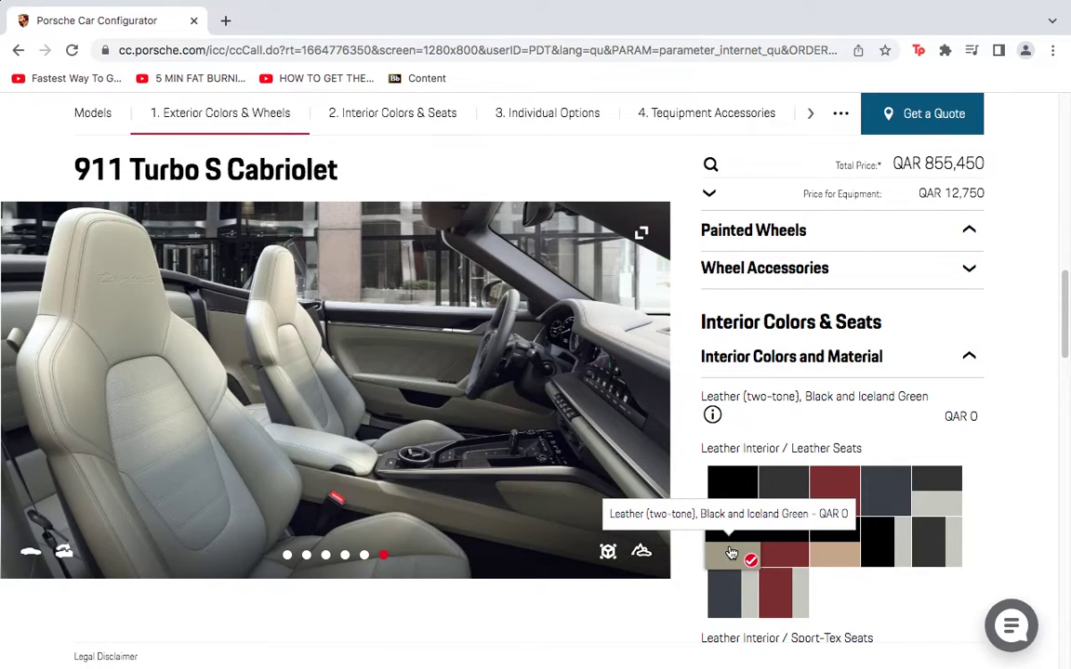
left_click(845, 546)
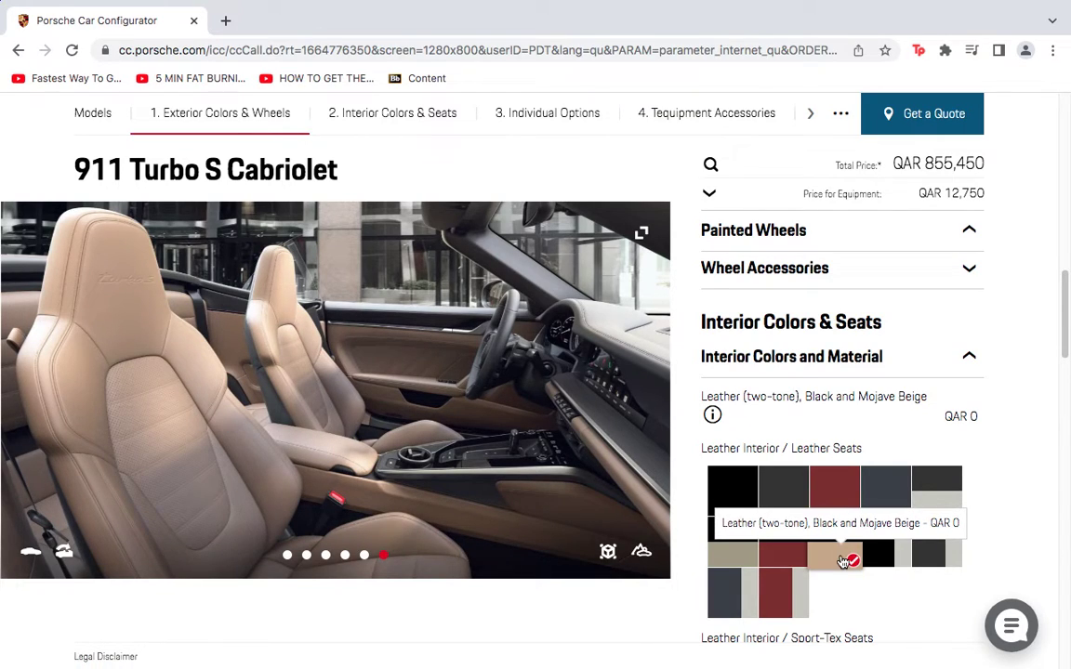
left_click(744, 586)
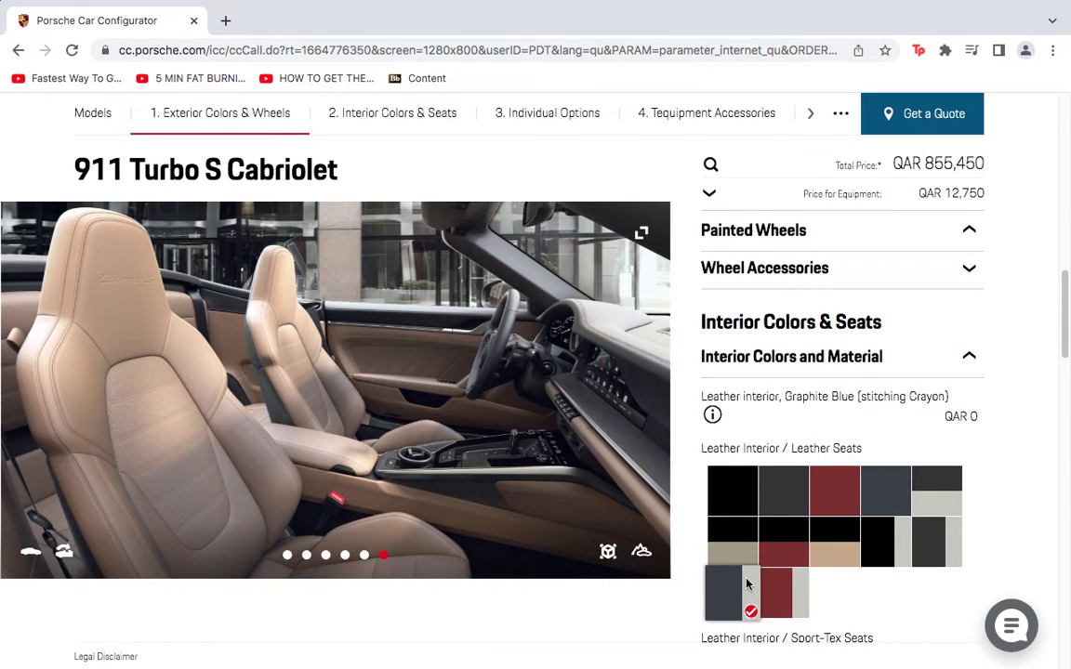
left_click(829, 555)
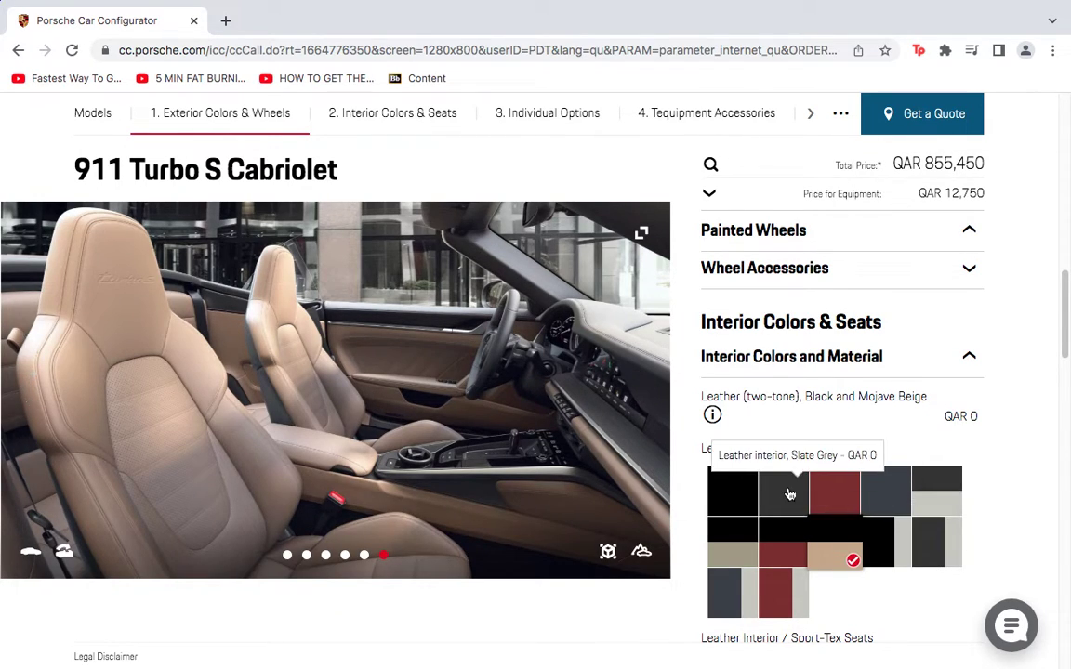
Compare the green and Truffle Brown Club leather interiors, then choose Truffle Brown with crayon stitching.
scroll(753, 465, "down", 3)
scroll(767, 486, "down", 2)
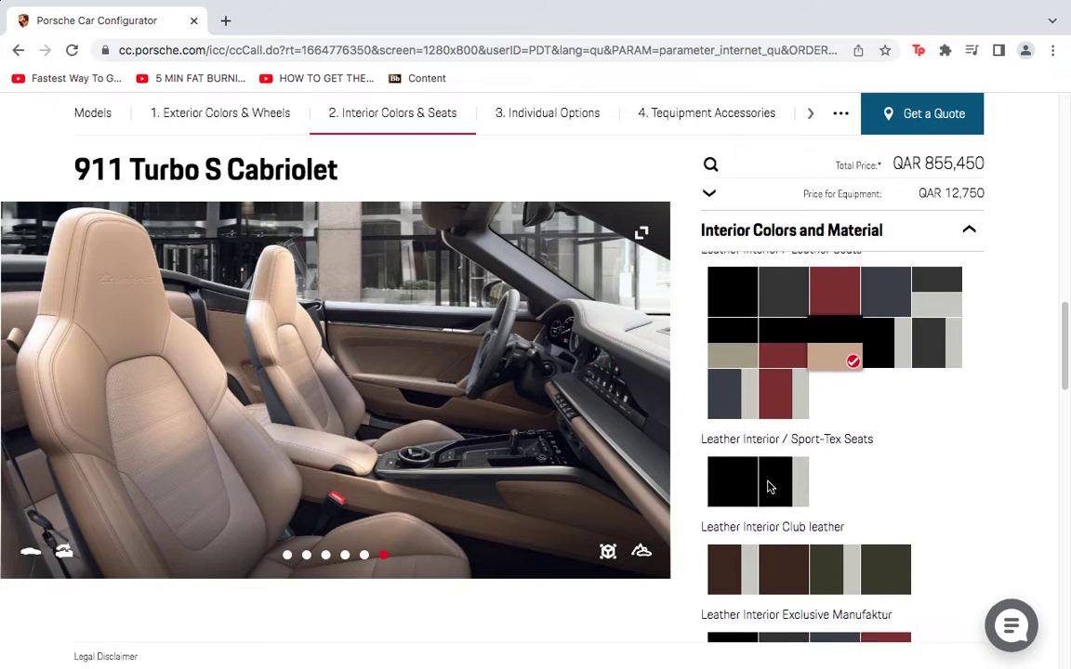
left_click(730, 539)
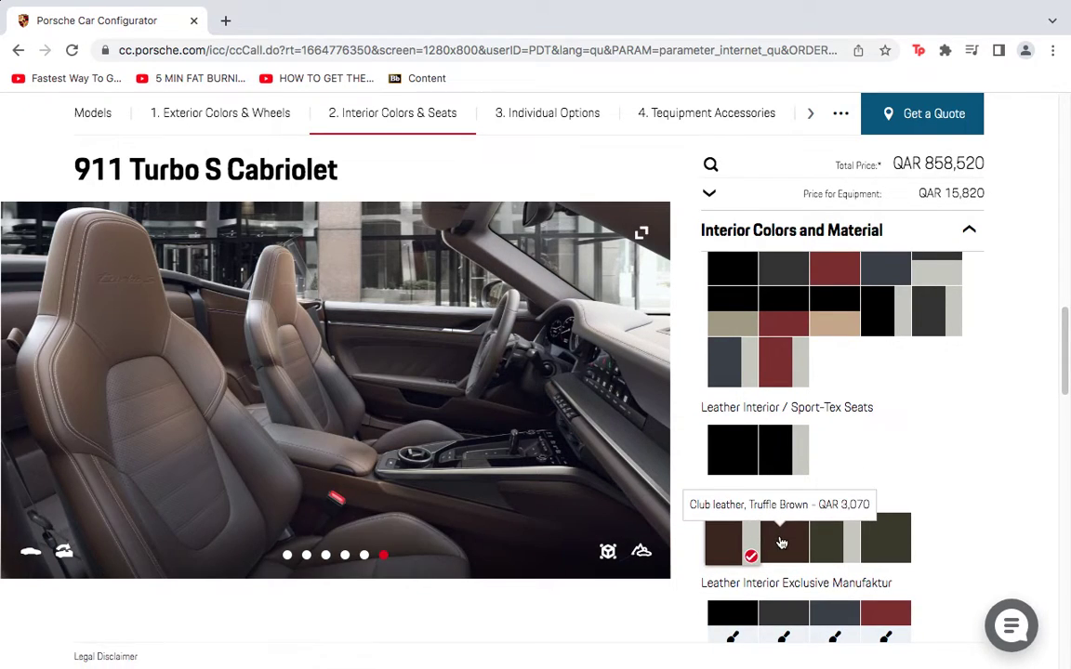
left_click(812, 540)
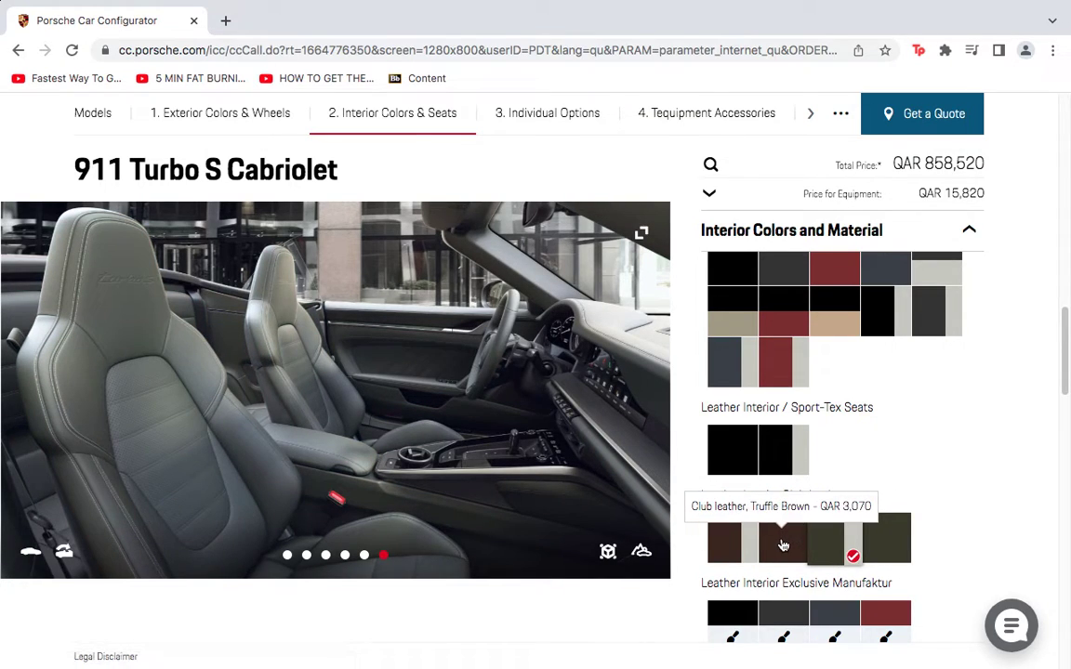
left_click(782, 543)
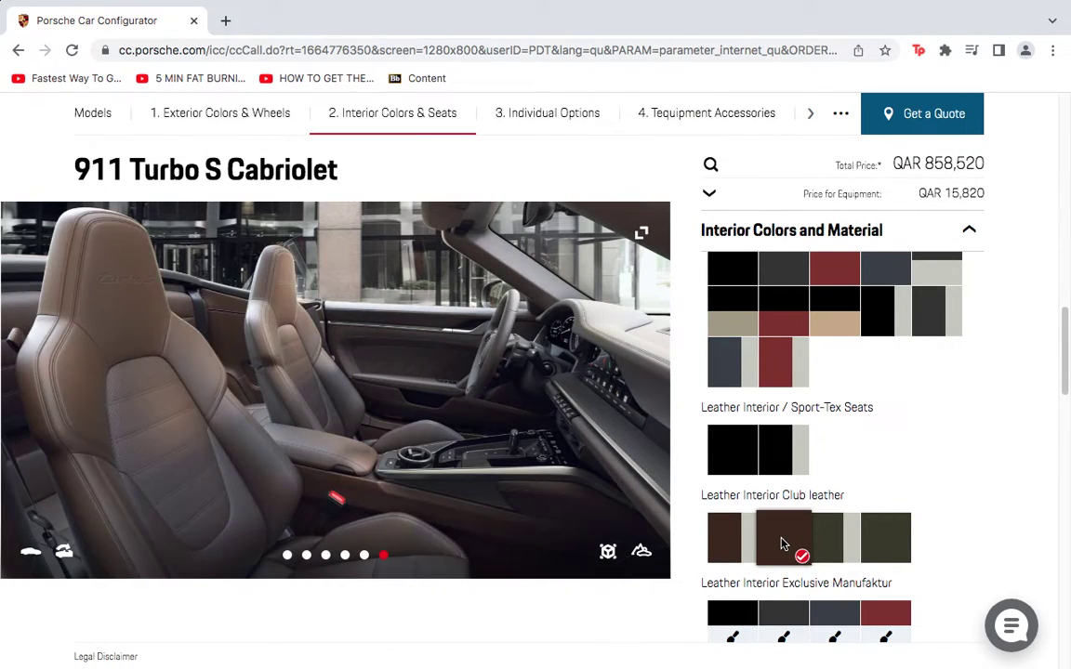
left_click(740, 541)
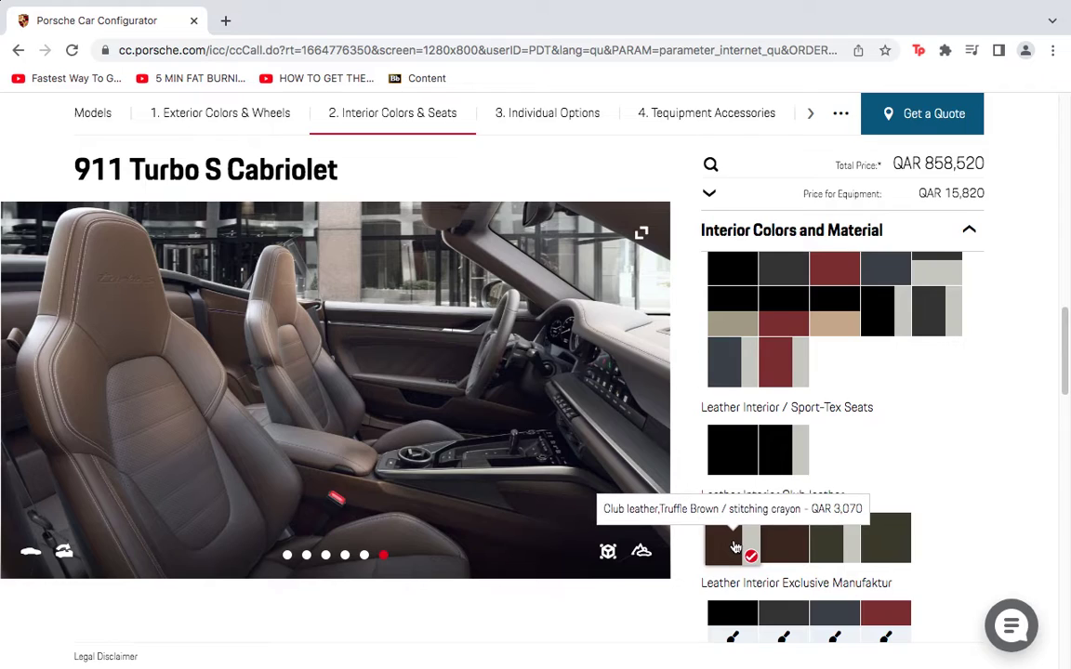
left_click(862, 546)
left_click(850, 546)
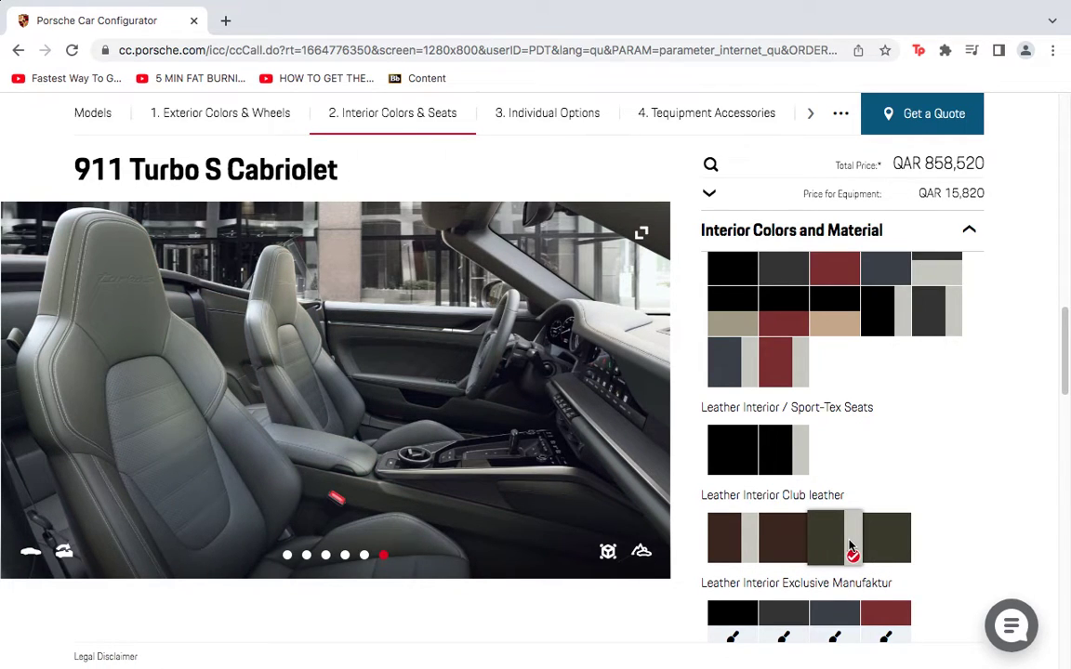
left_click(725, 539)
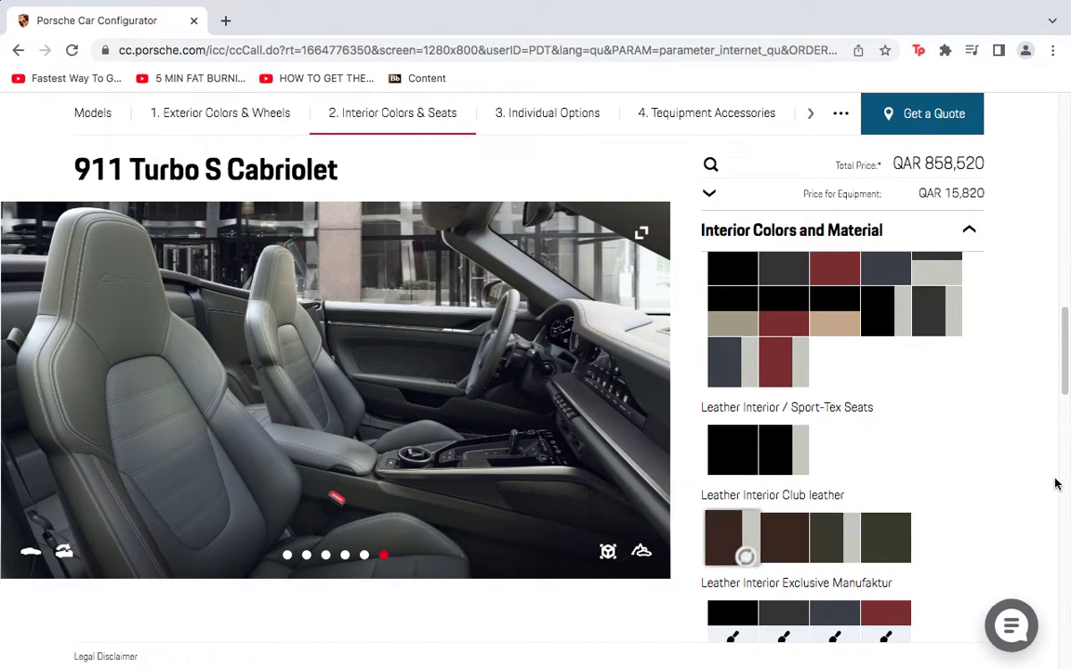
Try the Sports seats 14-ways and Sports seats Plus 4-ways, then return to the Adaptive Sports seats Plus, electrical 18-ways with memory package.
scroll(992, 470, "down", 2)
scroll(839, 511, "down", 1)
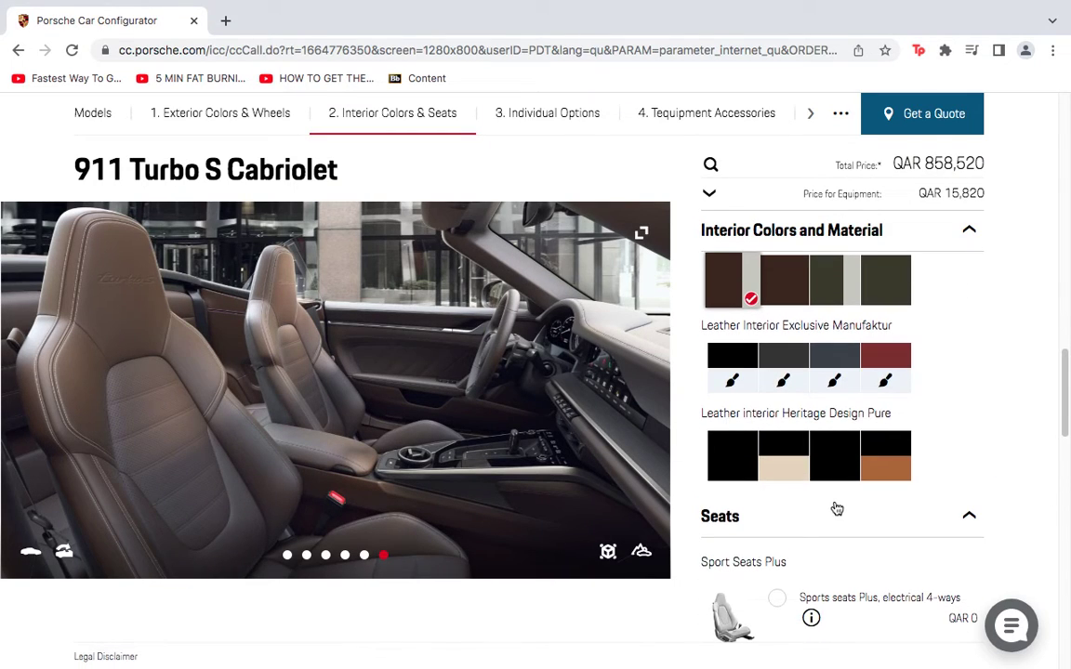
scroll(836, 502, "up", 2)
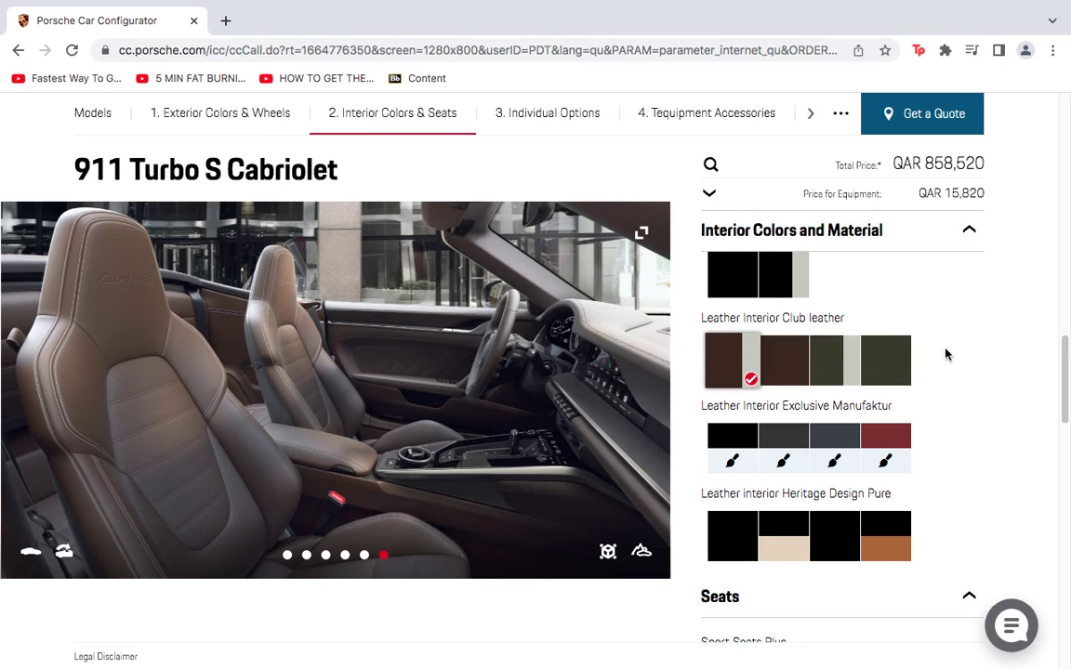
scroll(988, 402, "down", 3)
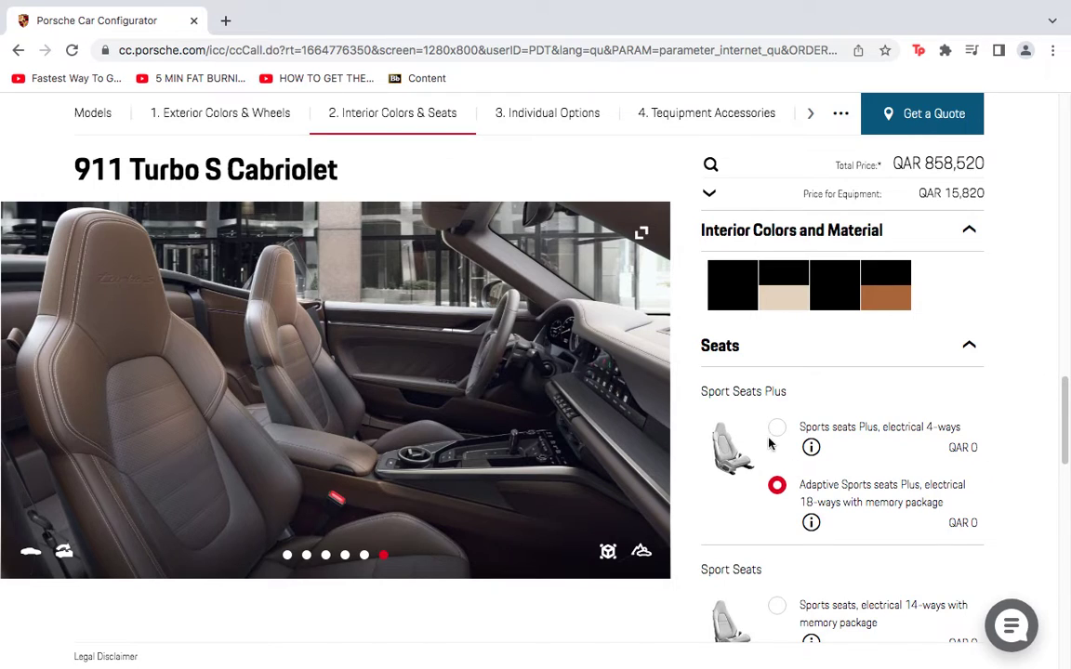
scroll(769, 445, "down", 2)
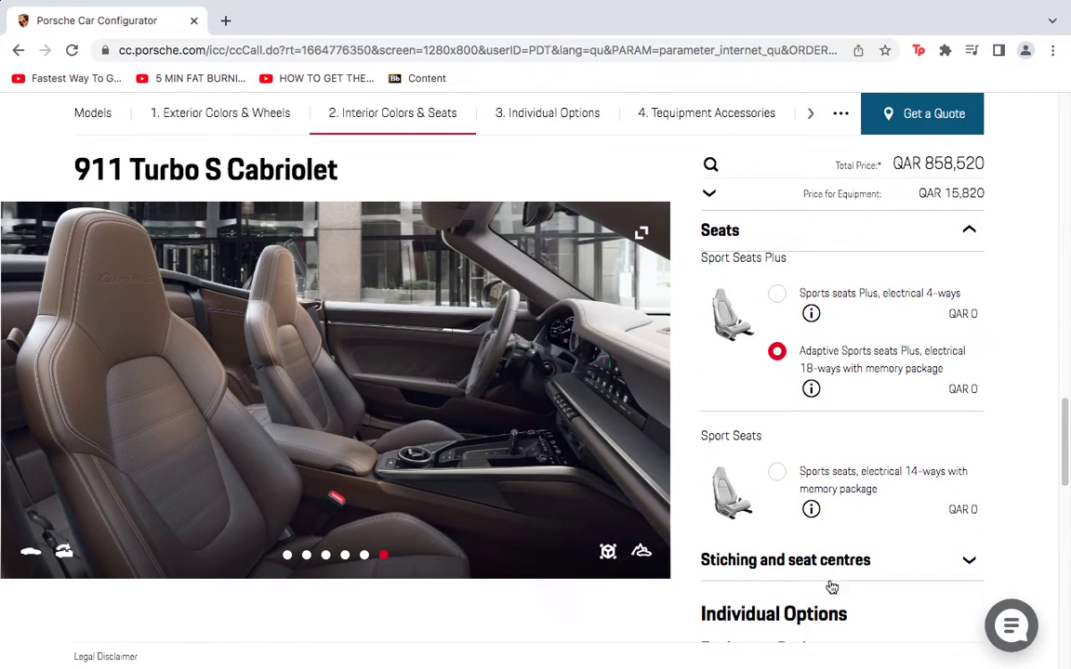
left_click(777, 474)
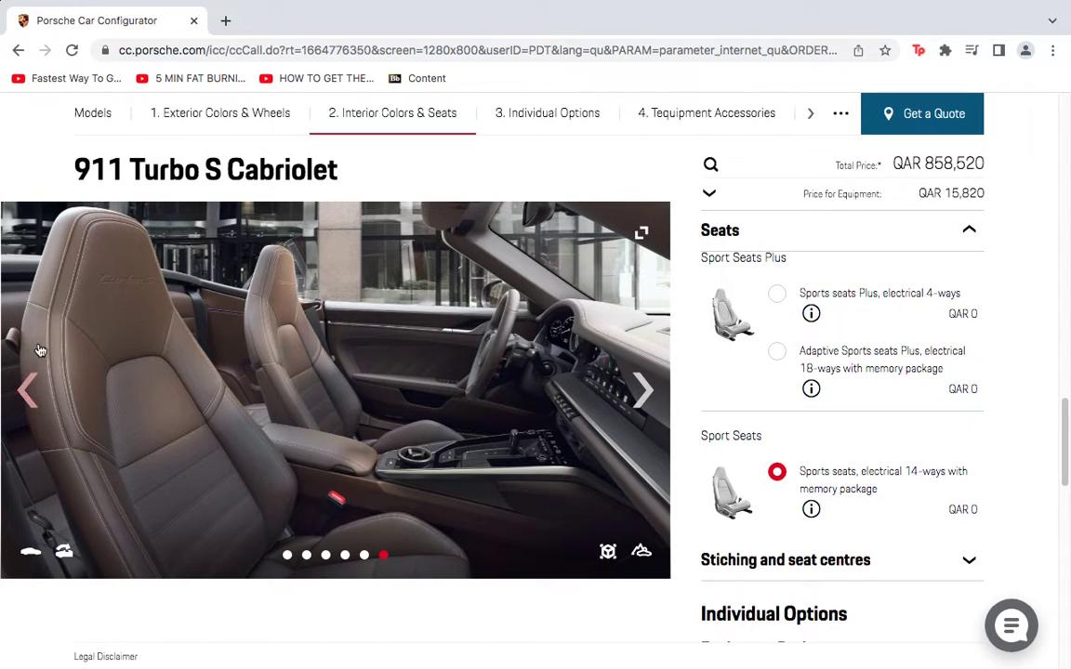
left_click(776, 296)
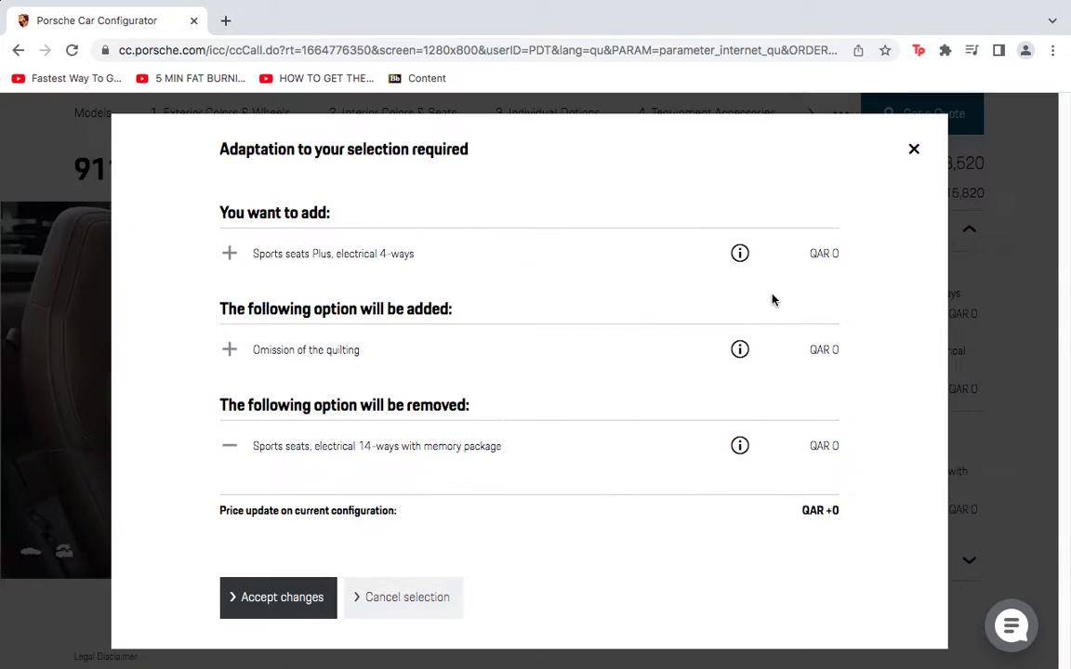
left_click(916, 151)
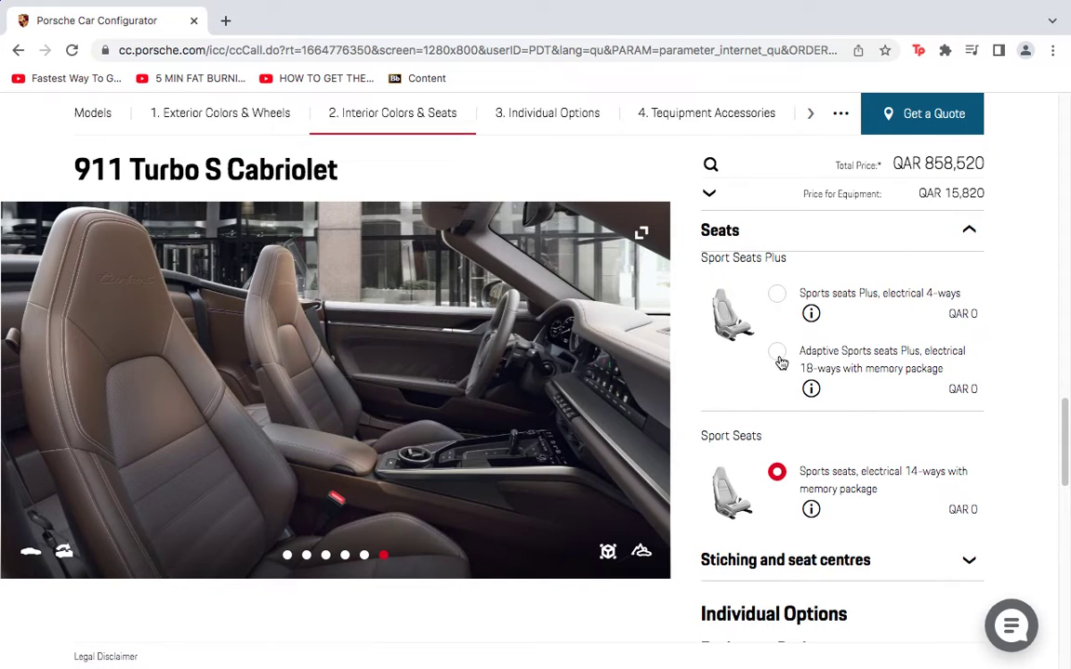
left_click(777, 357)
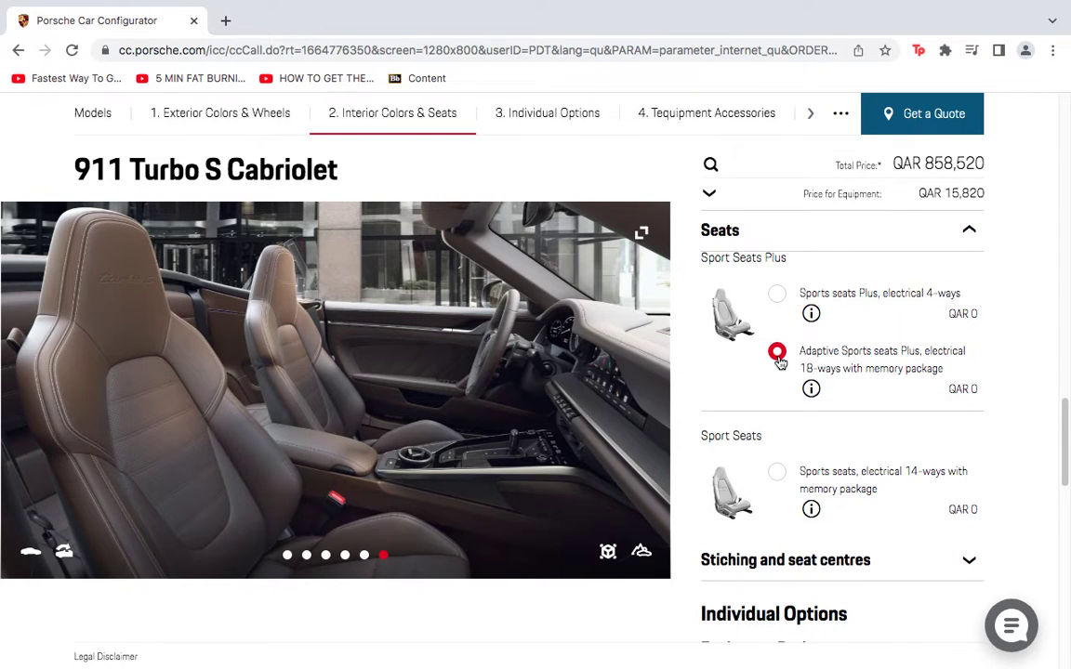
Expand the stitching and seat centres section and review its trim and leather options.
scroll(777, 361, "down", 3)
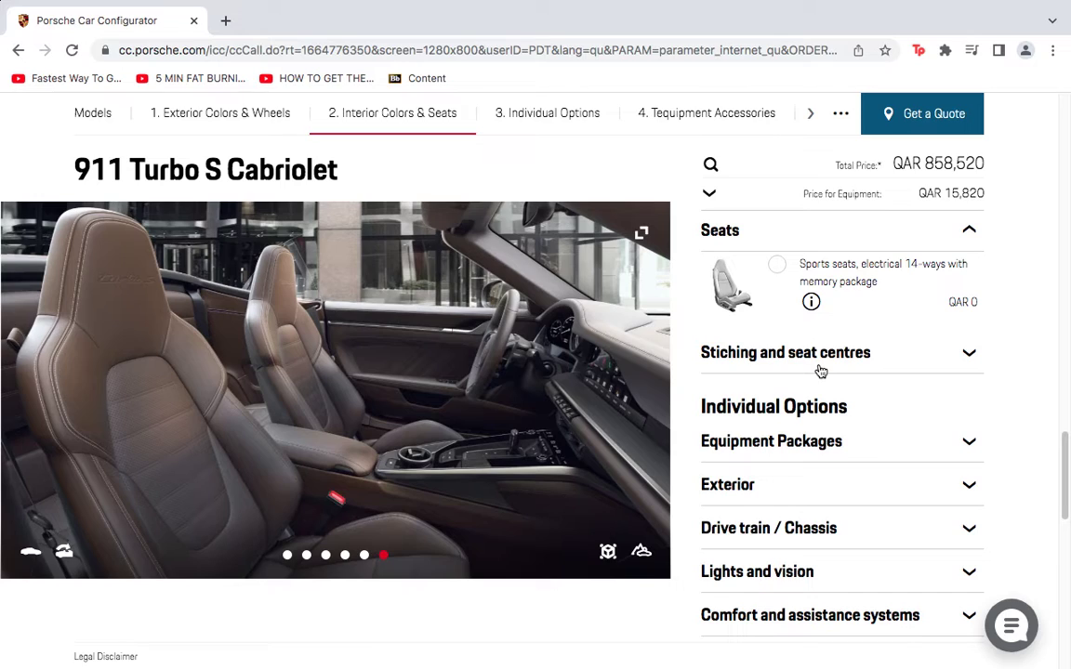
left_click(968, 355)
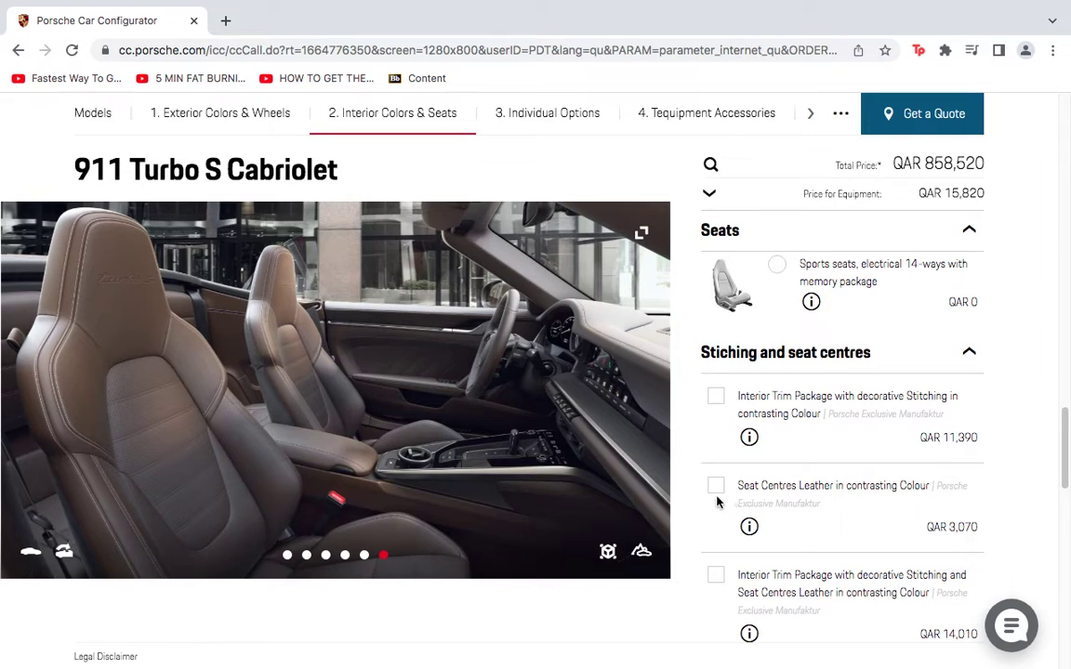
mouse_move(280, 290)
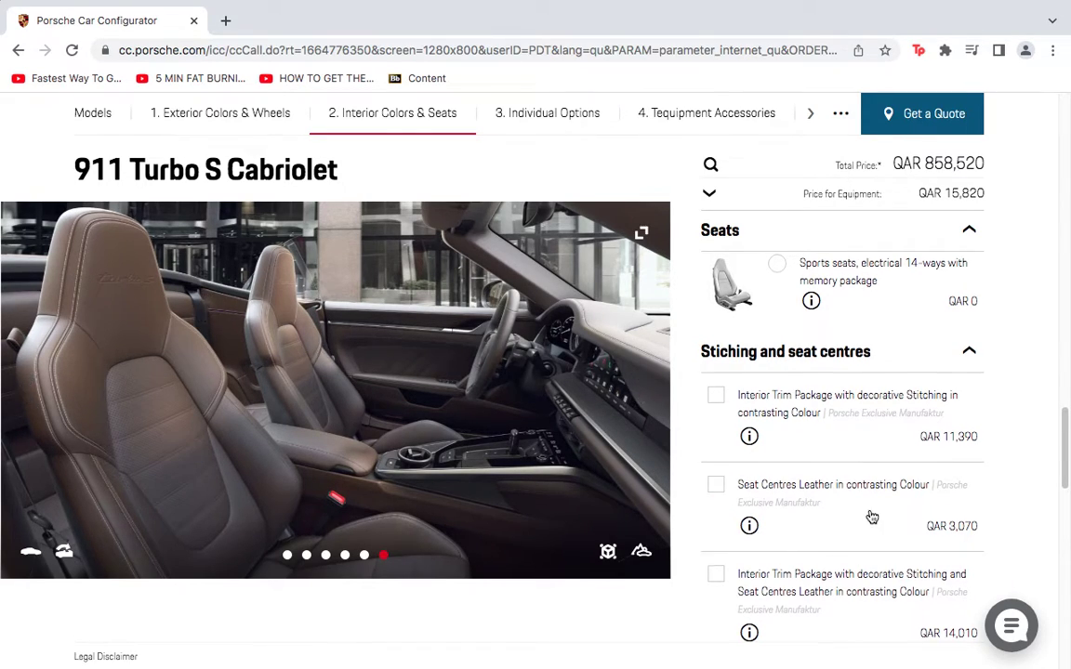
scroll(867, 514, "down", 1)
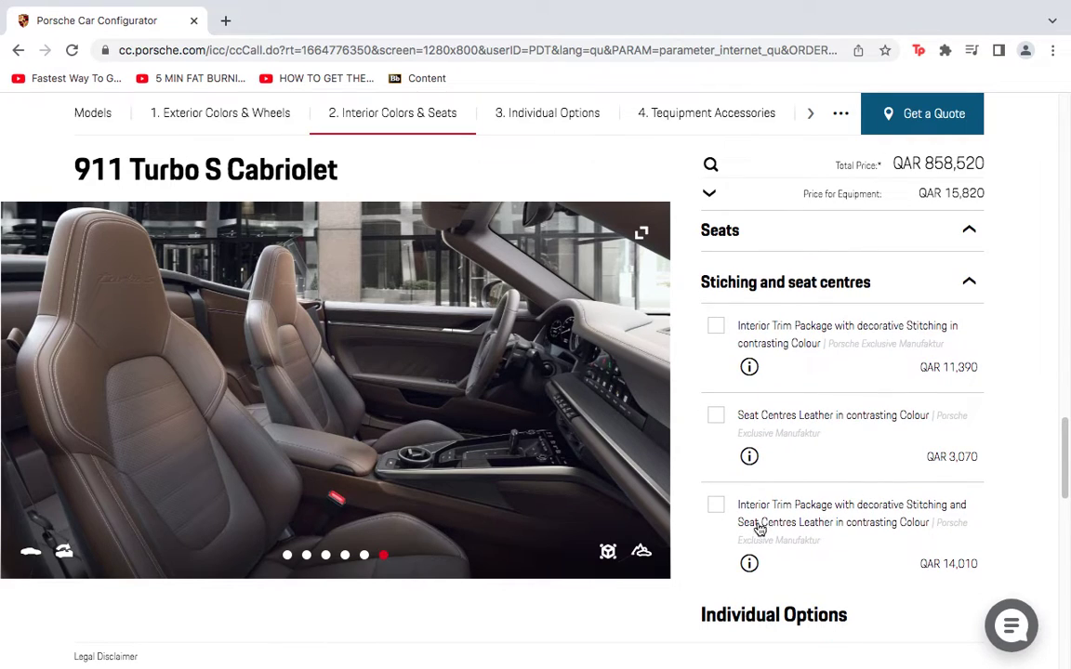
Add the Interior Trim Package with decorative Stitching in contrasting Colour, accepting Agave Green Club leather and Agave Green stitching.
left_click(716, 329)
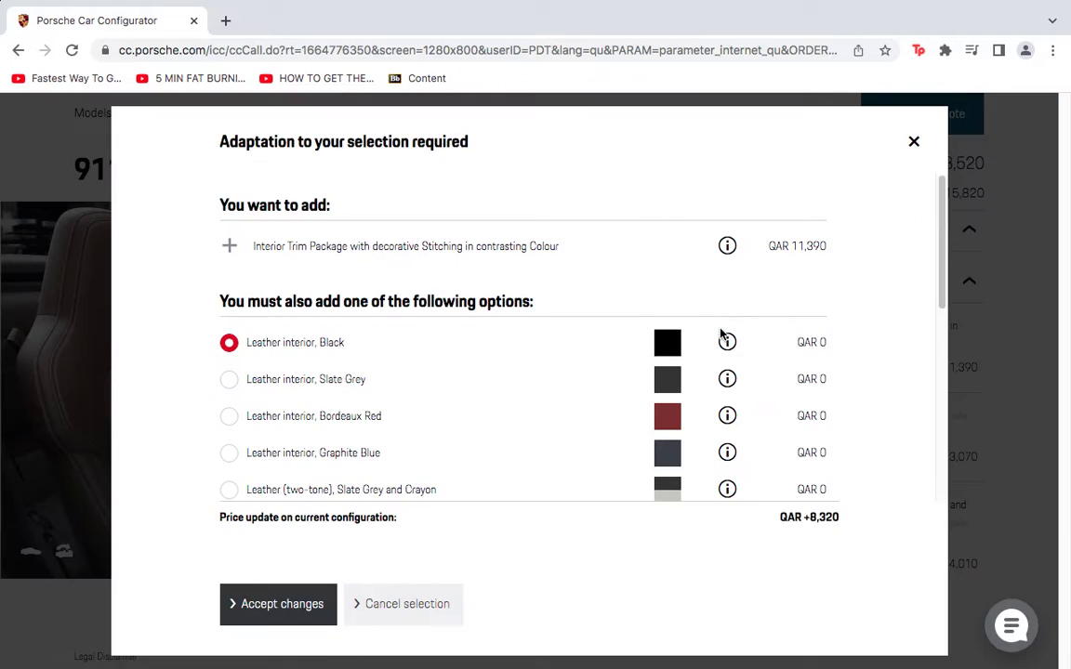
scroll(543, 404, "down", 5)
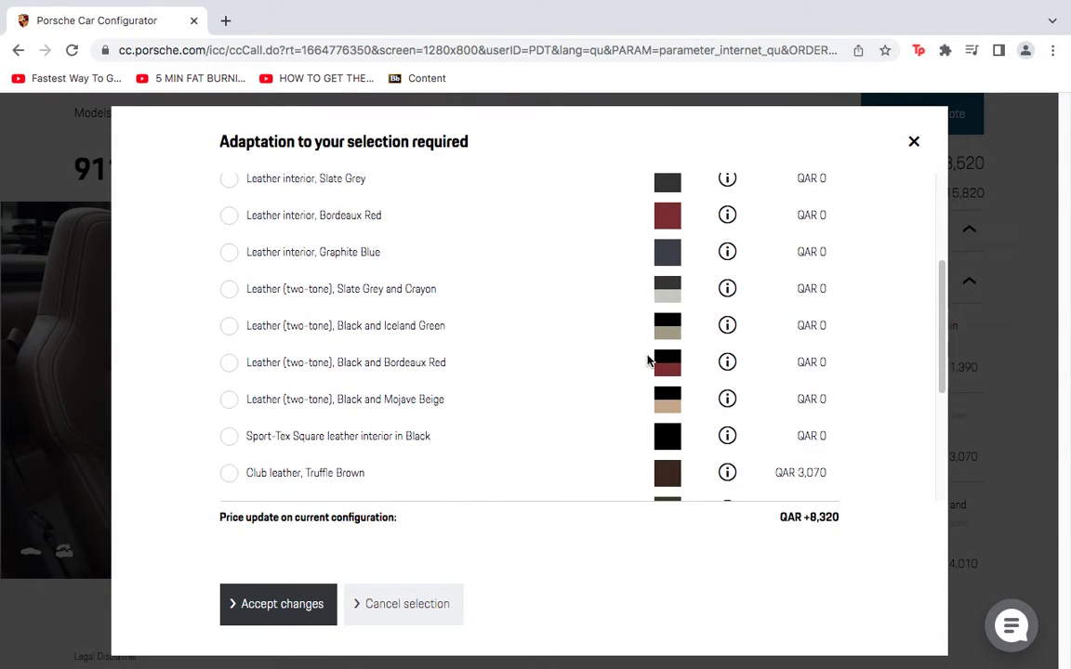
scroll(287, 363, "down", 3)
scroll(324, 330, "down", 1)
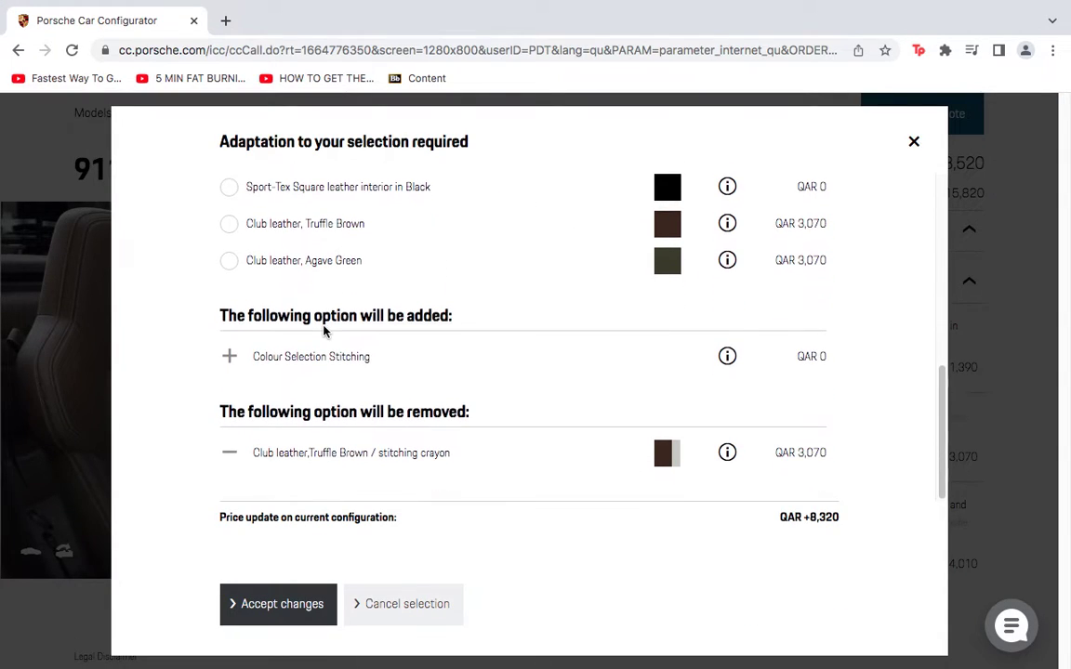
scroll(445, 318, "up", 4)
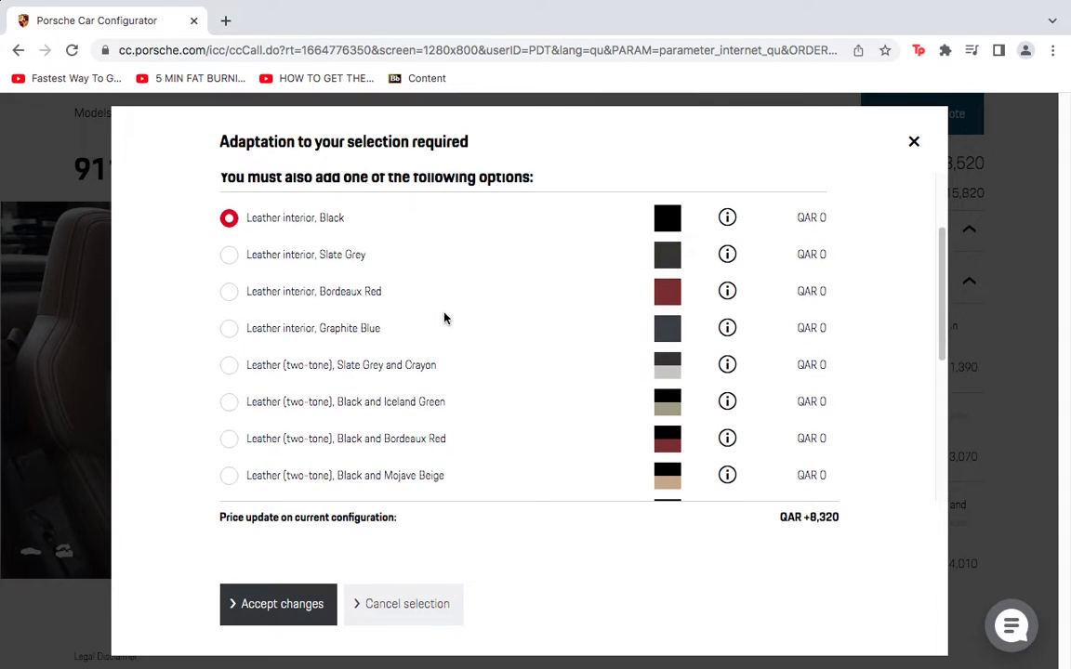
scroll(444, 318, "down", 2)
scroll(444, 317, "down", 1)
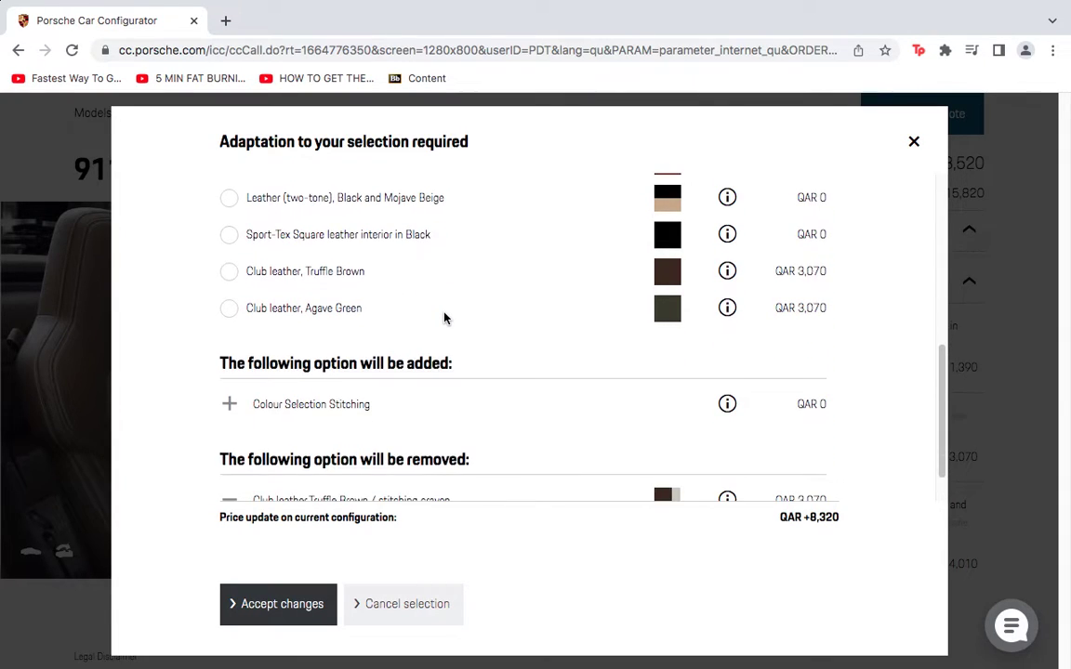
left_click(289, 308)
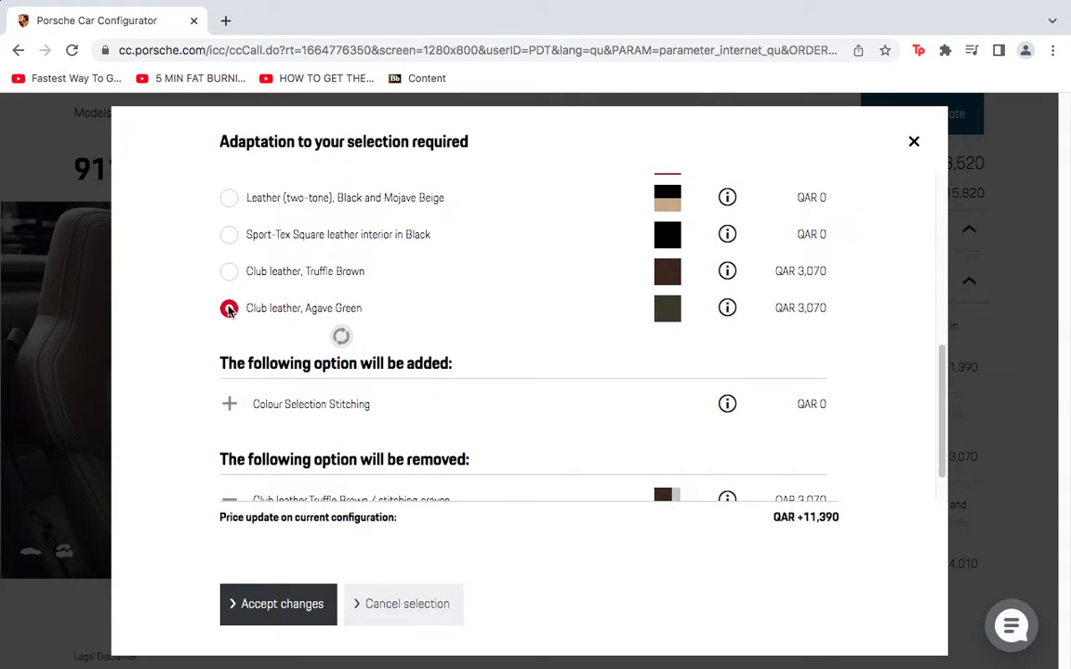
left_click(274, 605)
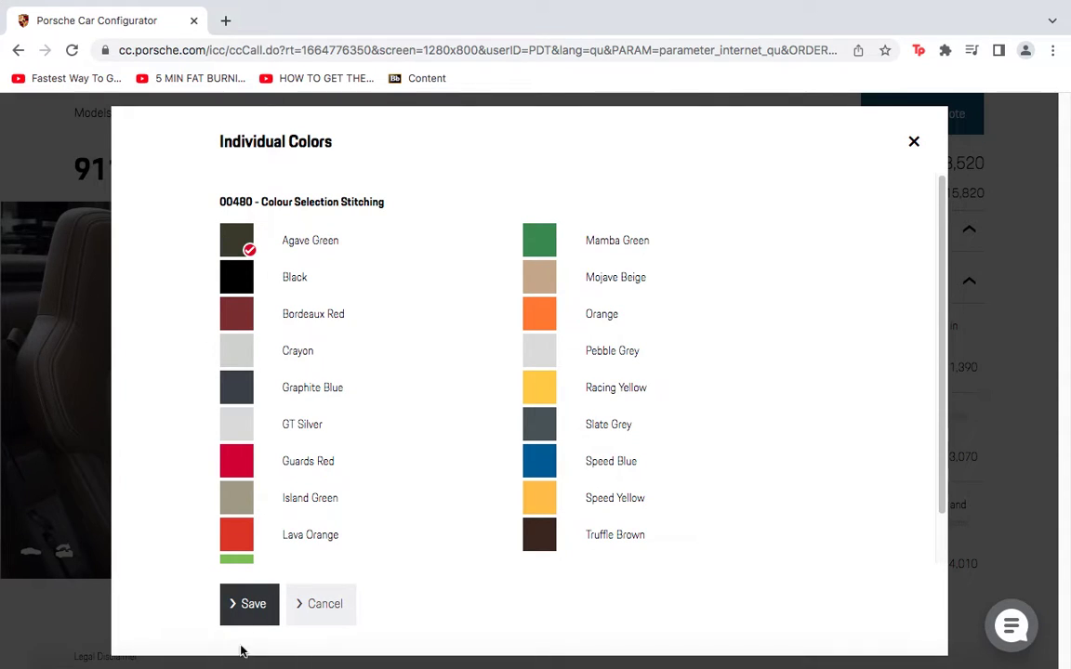
left_click(245, 611)
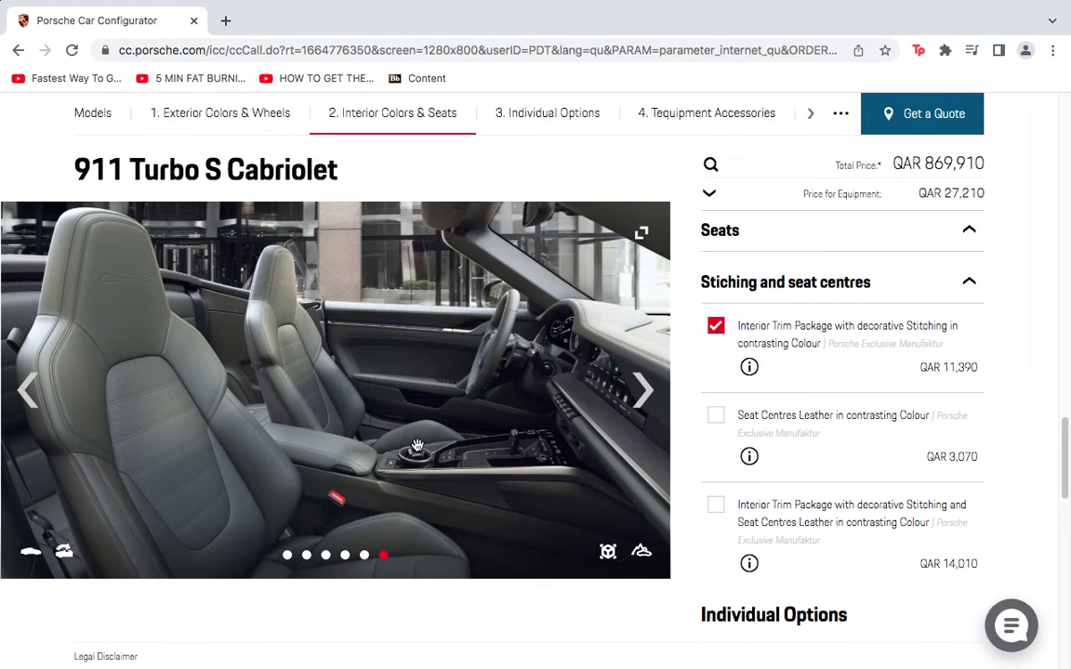
Try to switch to Agave Green Club leather with crayon stitching, cancel or accept the required adaptation, and reload the configurator page.
scroll(794, 405, "up", 3)
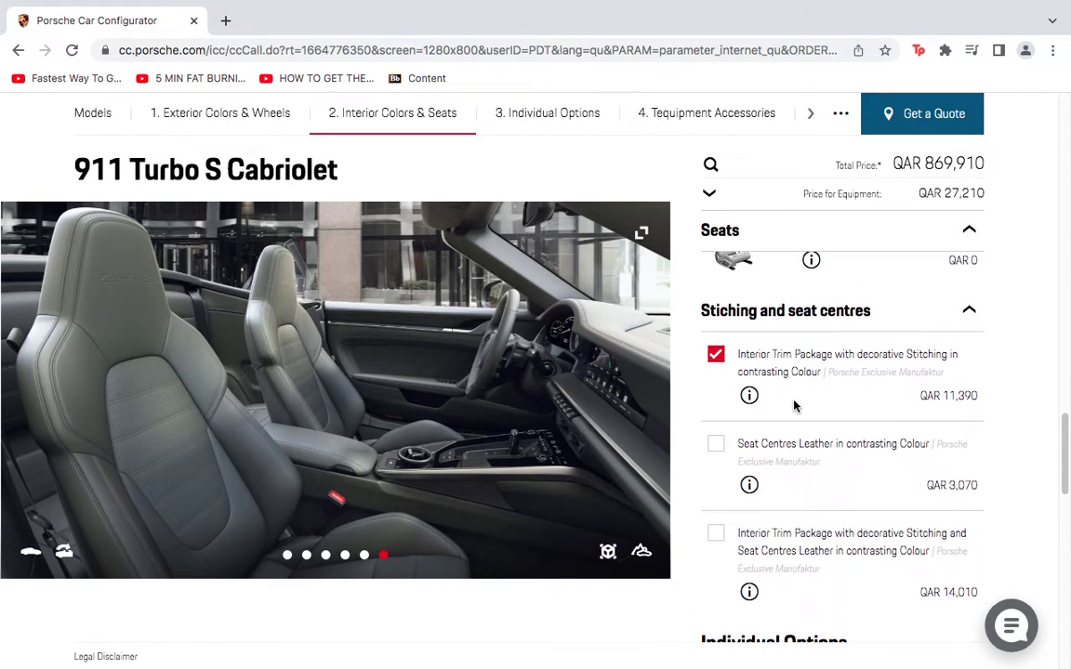
scroll(795, 406, "up", 5)
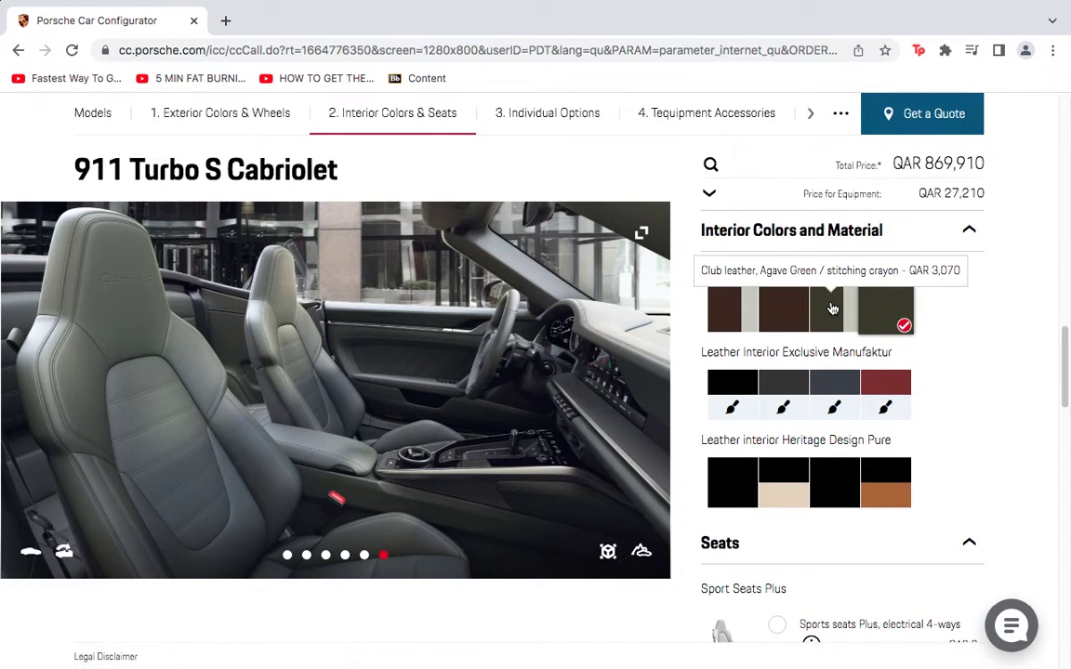
left_click(832, 307)
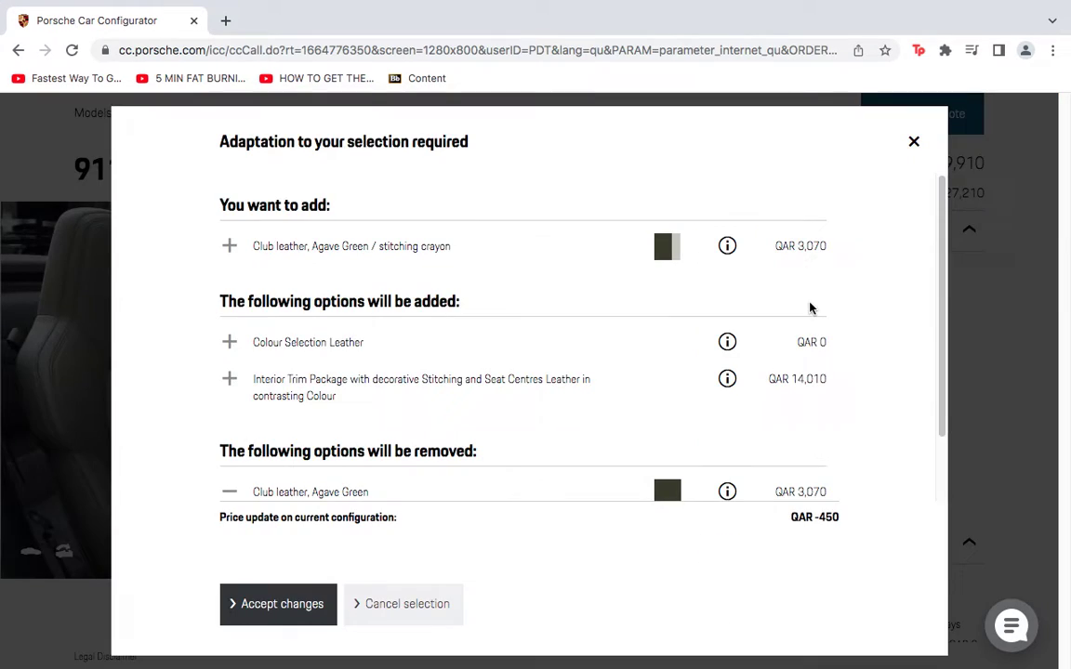
left_click(913, 142)
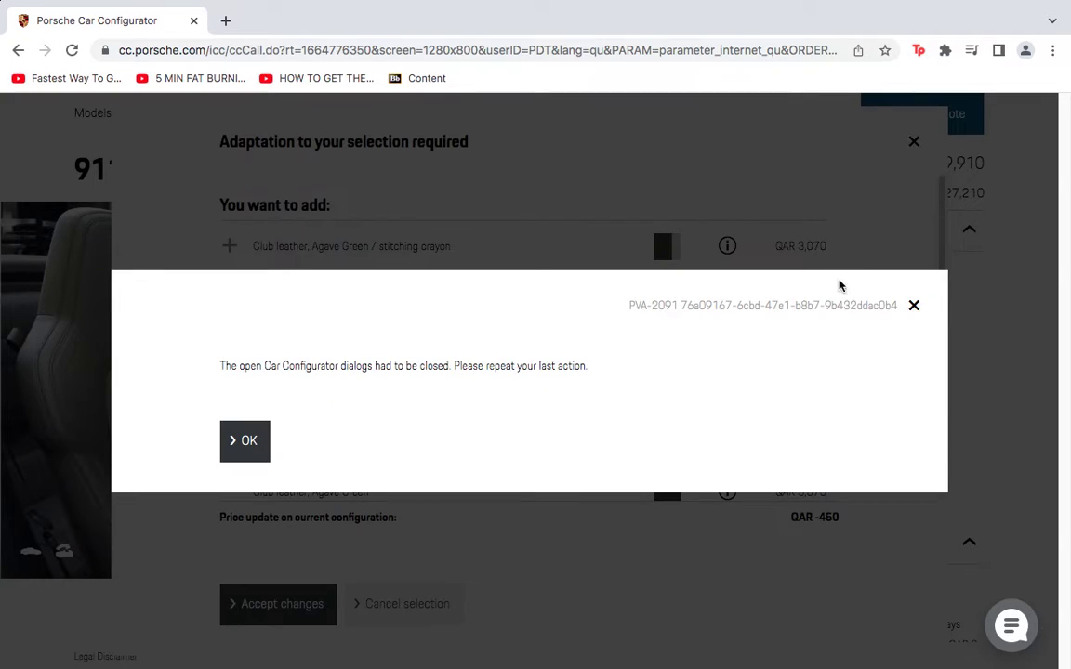
left_click(236, 433)
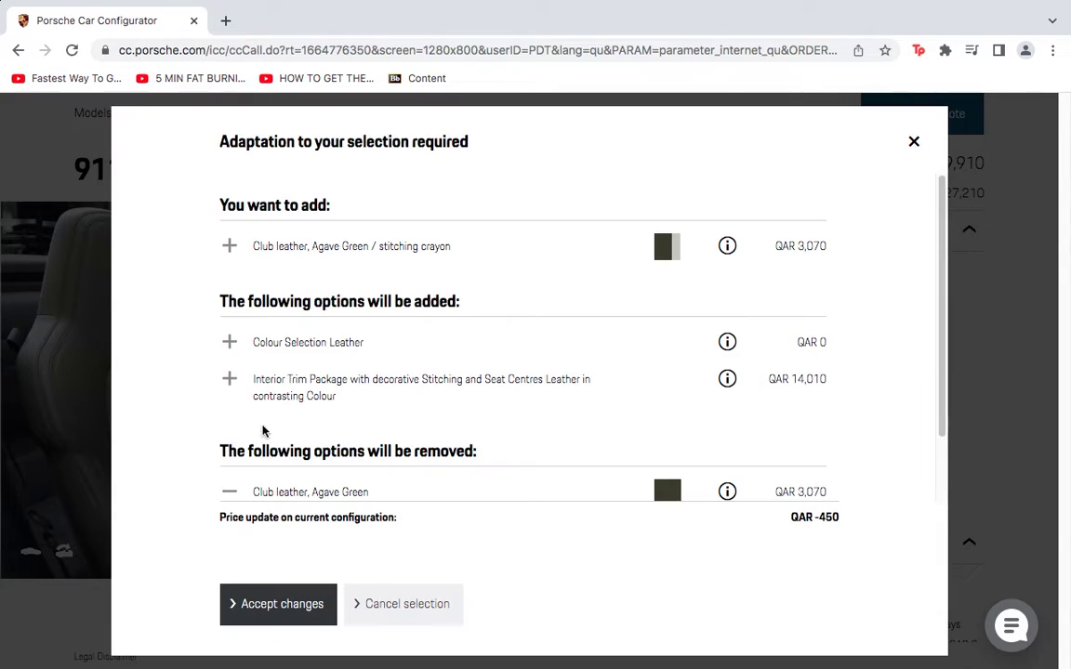
left_click(392, 619)
left_click(400, 610)
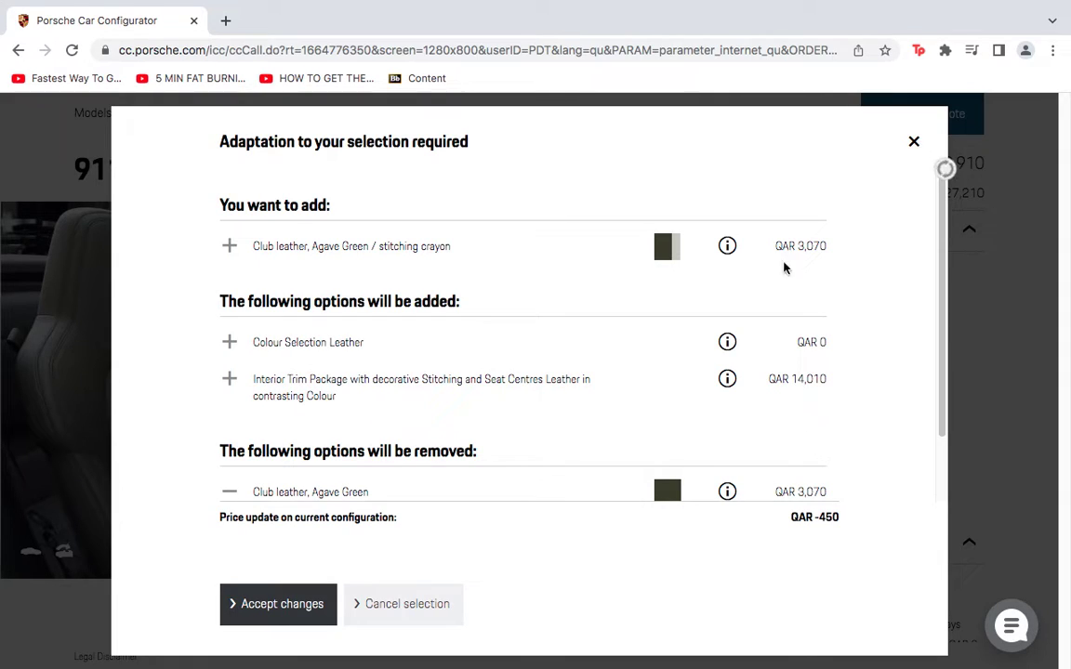
left_click(393, 614)
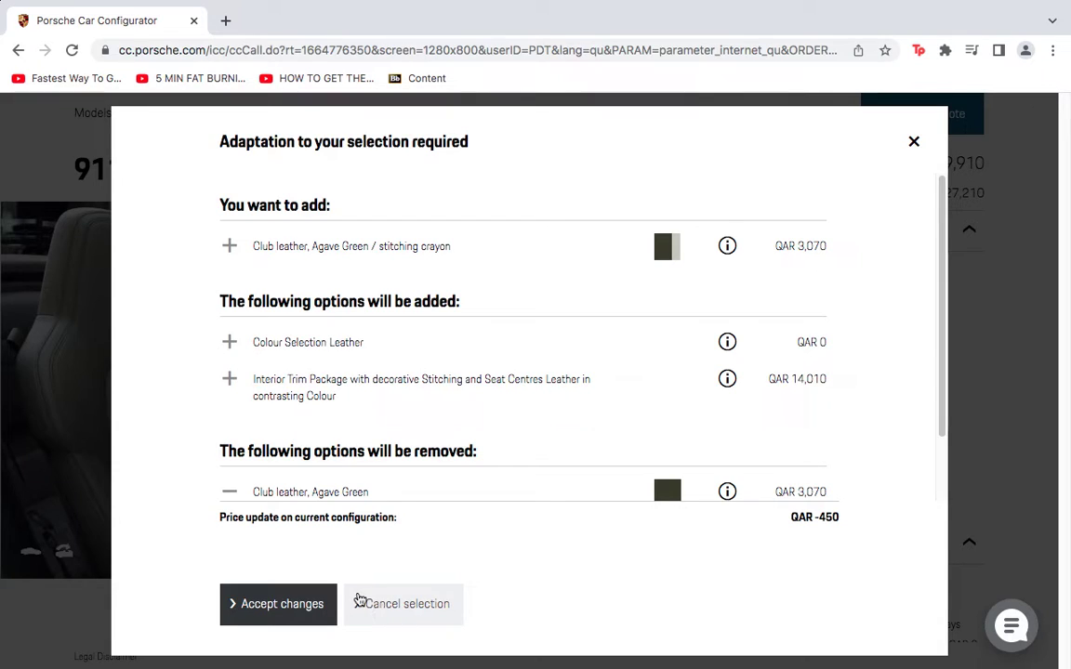
left_click(289, 611)
left_click(65, 53)
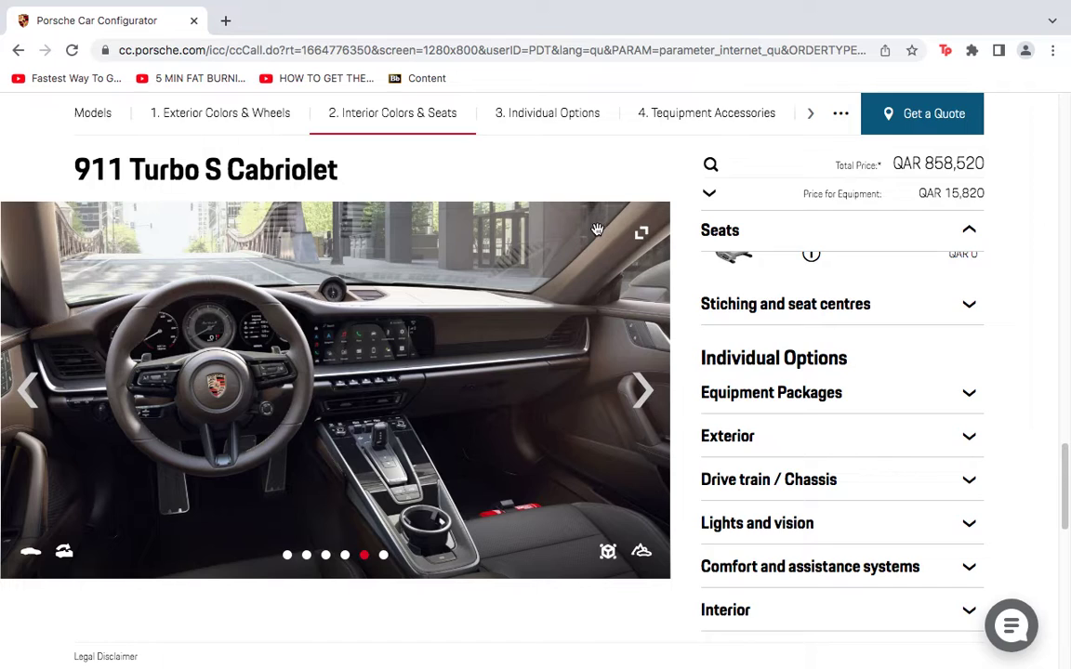
Show the exterior front view in the car preview, then expand and review the Equipment Packages under Individual Options.
left_click(644, 397)
left_click(642, 397)
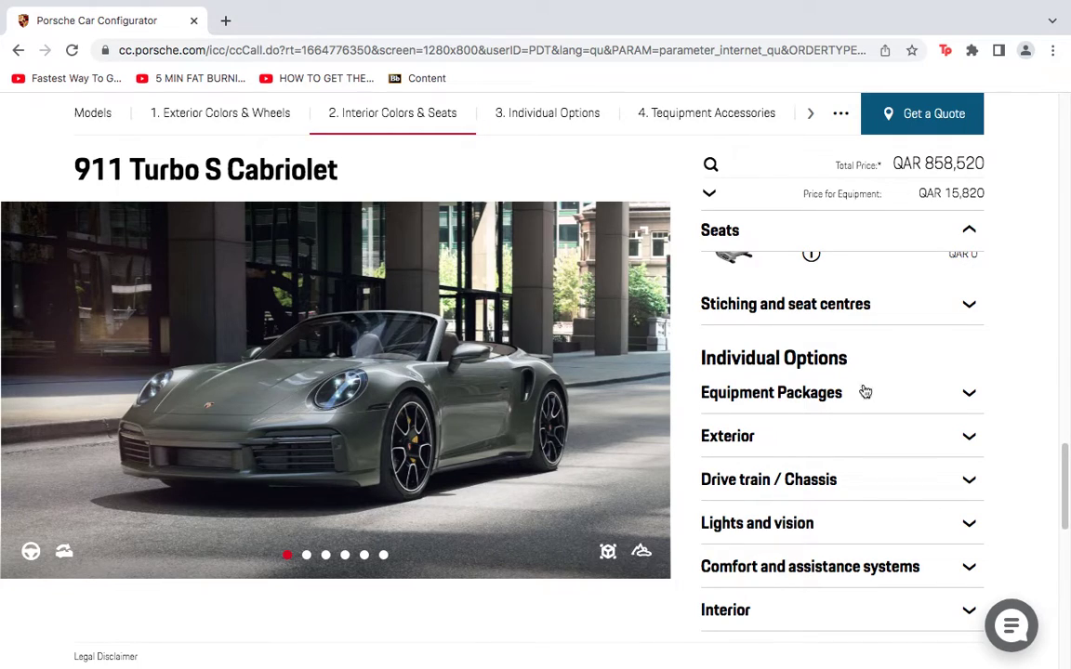
left_click(968, 398)
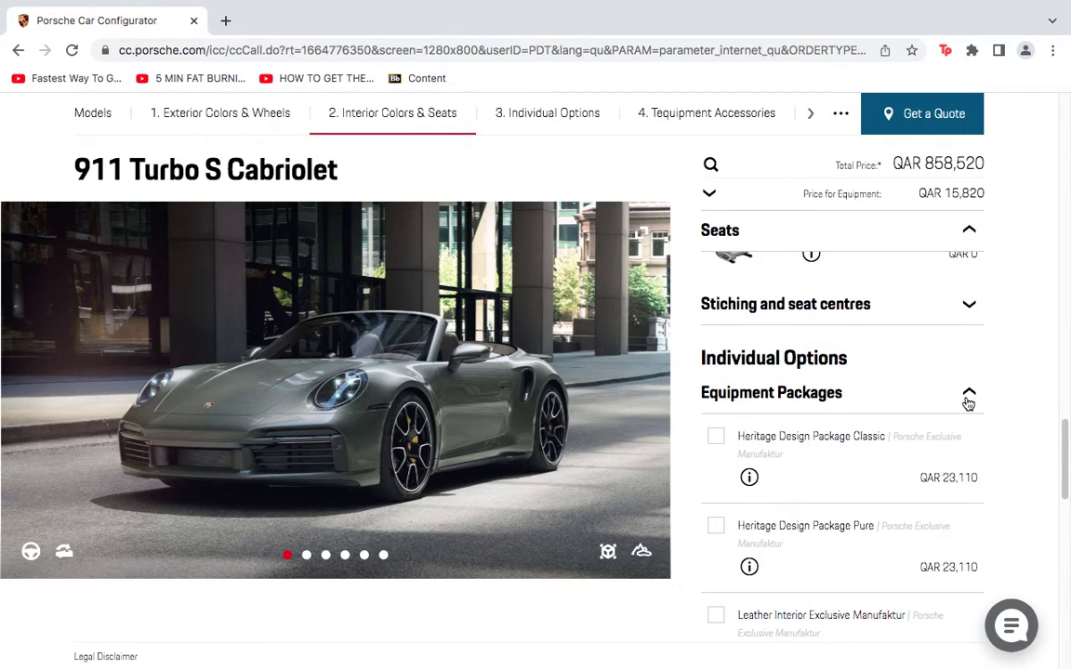
scroll(798, 471, "down", 2)
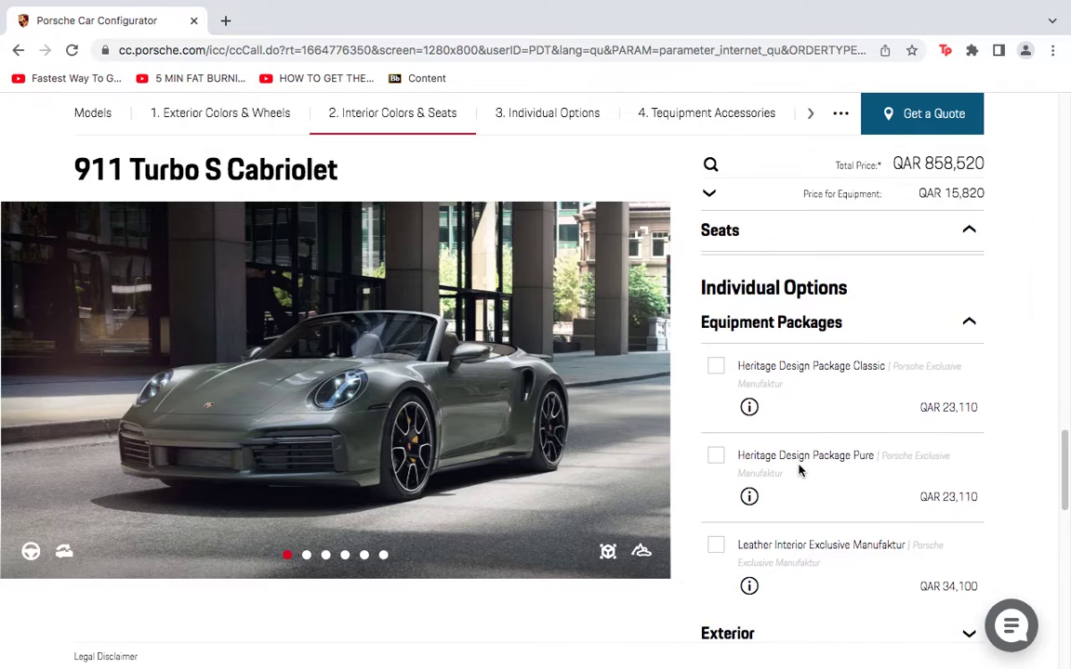
scroll(792, 473, "down", 1)
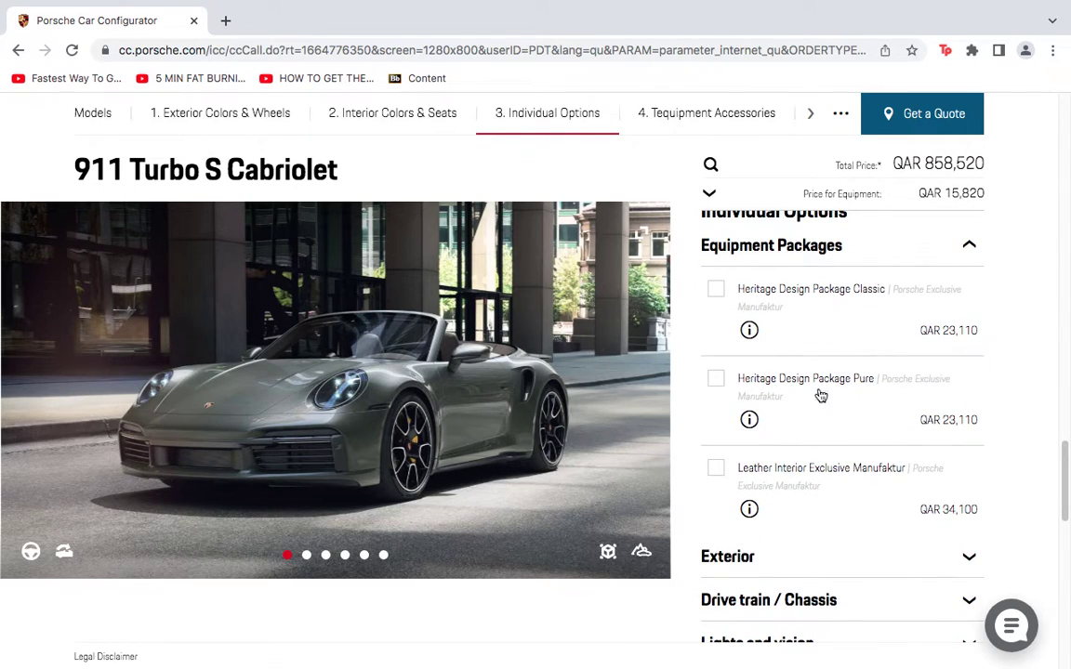
scroll(823, 409, "up", 1)
Step through the exterior views in the car preview up to the dashboard view.
mouse_move(516, 446)
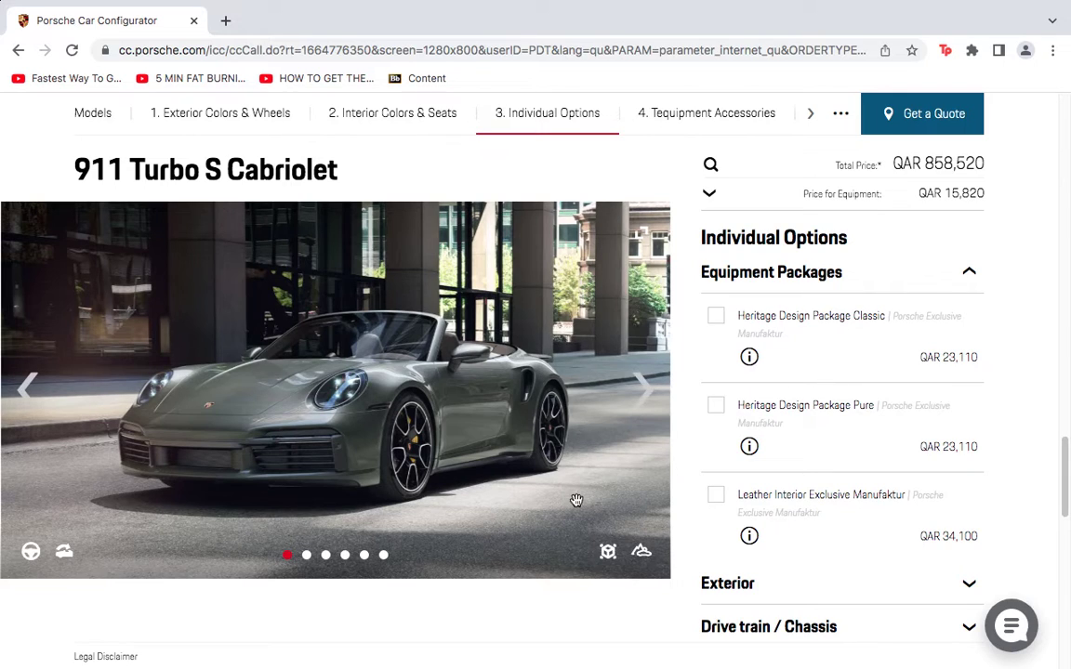
left_click(641, 391)
left_click(641, 392)
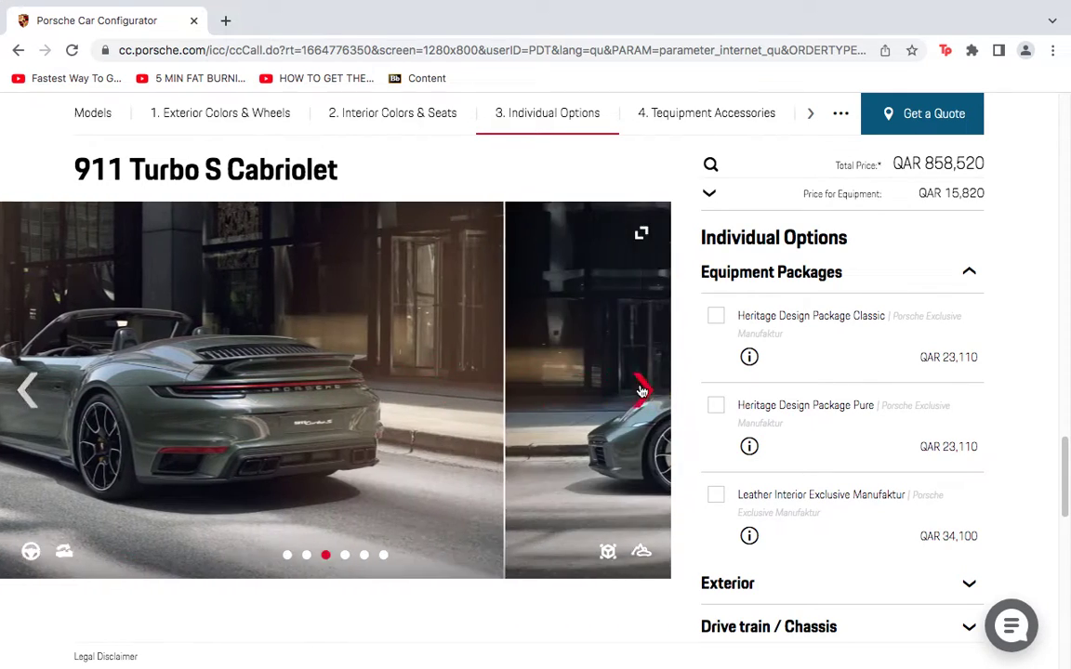
left_click(641, 392)
left_click(642, 392)
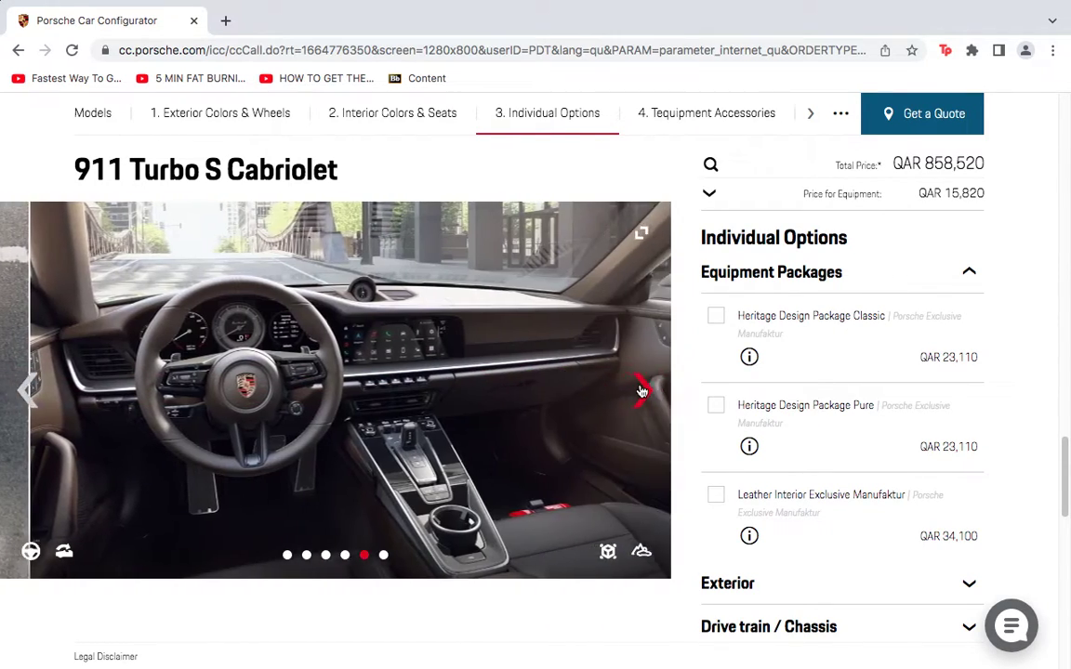
Show the seats view in the car preview, then expand the Exterior section under Individual Options and review its first packages.
left_click(641, 391)
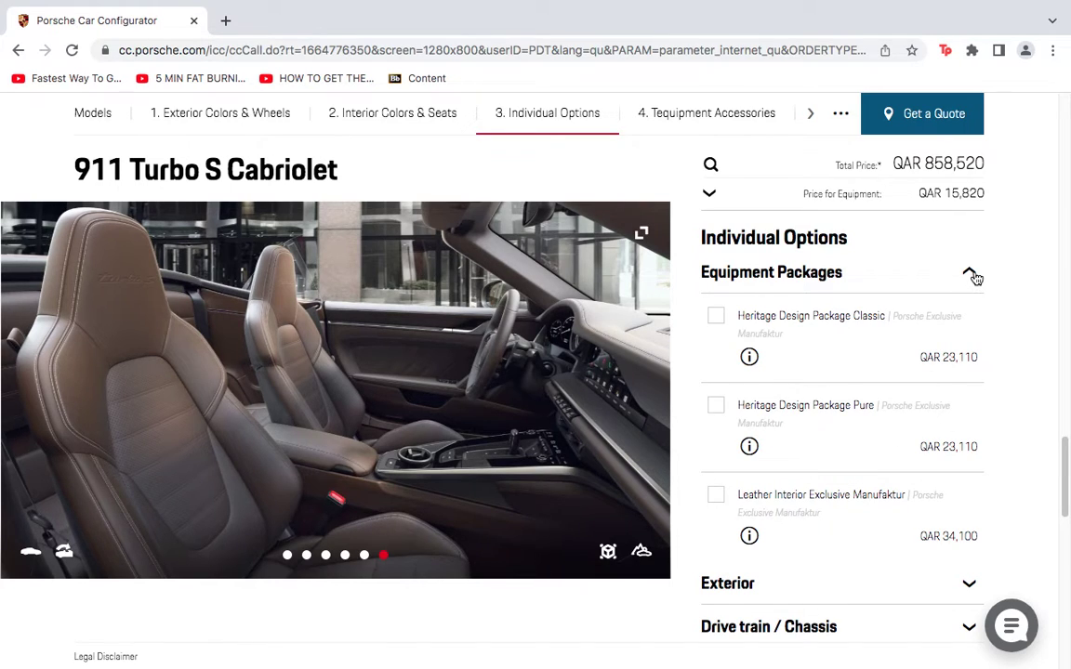
scroll(971, 467, "down", 3)
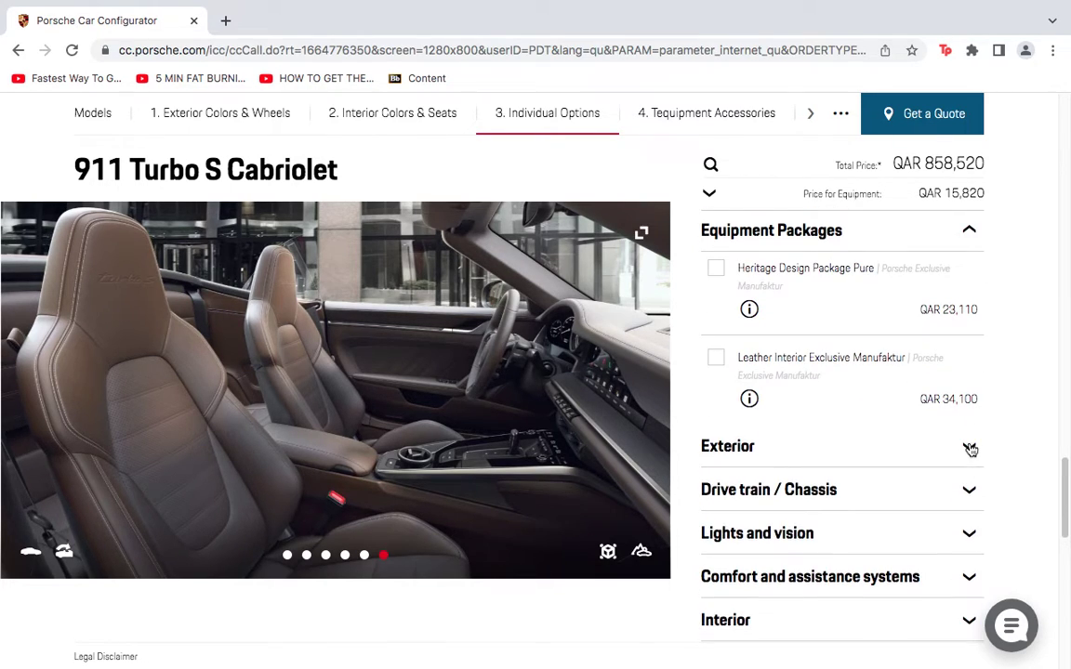
left_click(969, 450)
scroll(871, 458, "down", 1)
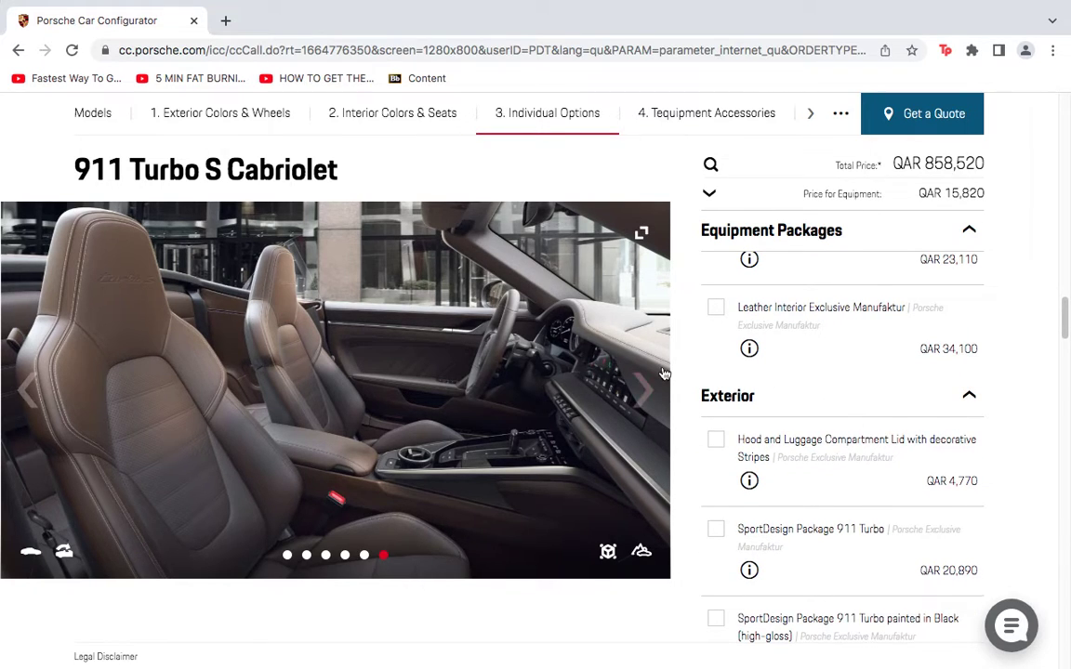
scroll(660, 375, "down", 1)
scroll(762, 406, "down", 1)
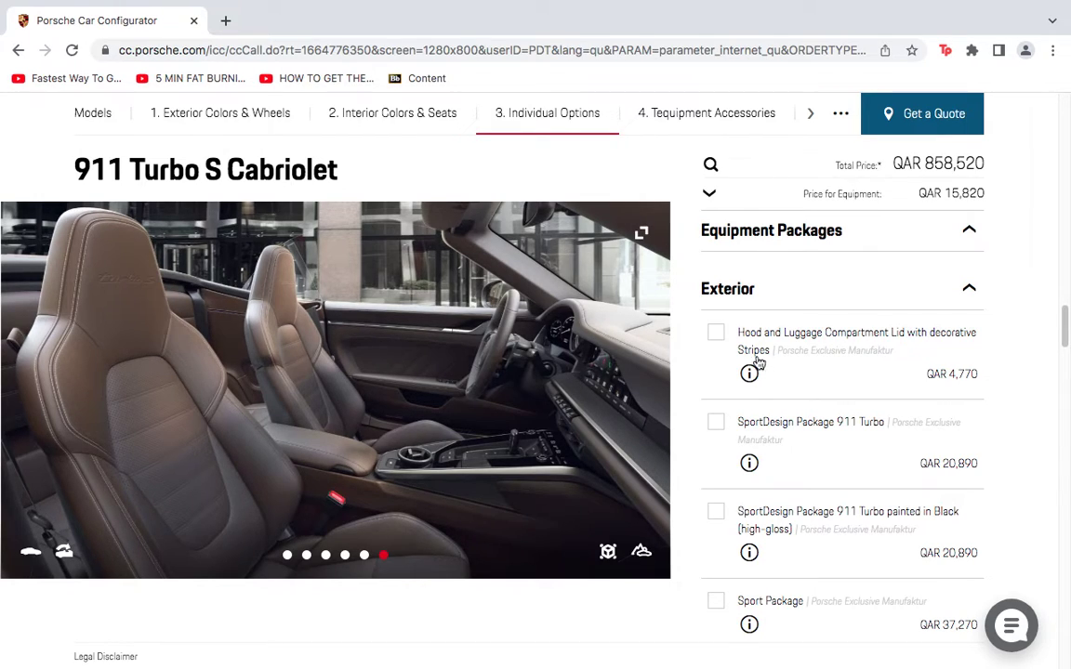
Try to add the Hood and Luggage Compartment Lid with decorative Stripes, then cancel the required adaptation.
left_click(715, 335)
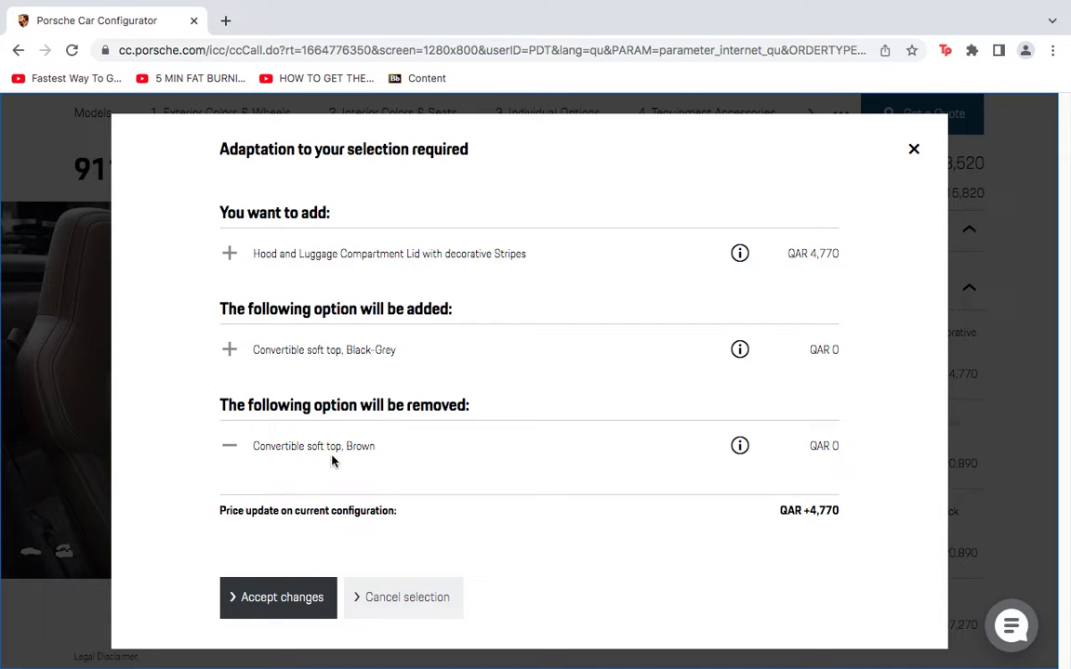
left_click(423, 605)
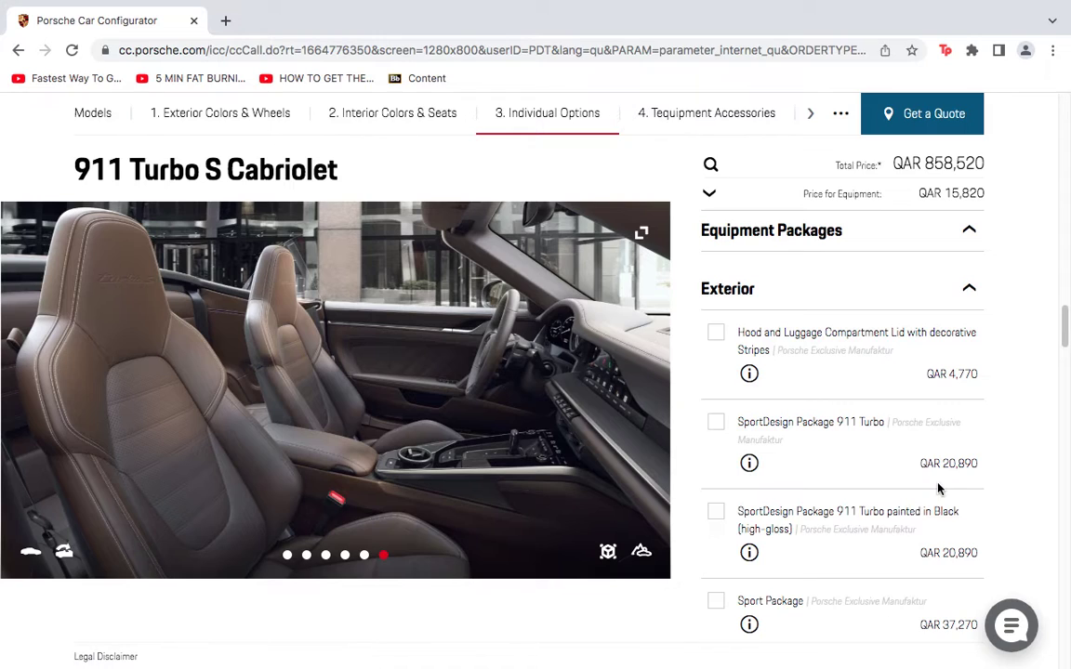
Add the Sport Package with the Sports Exhaust System with Sports Tailpipes silver, accept the adaptation and show the car's rear view.
scroll(894, 462, "down", 2)
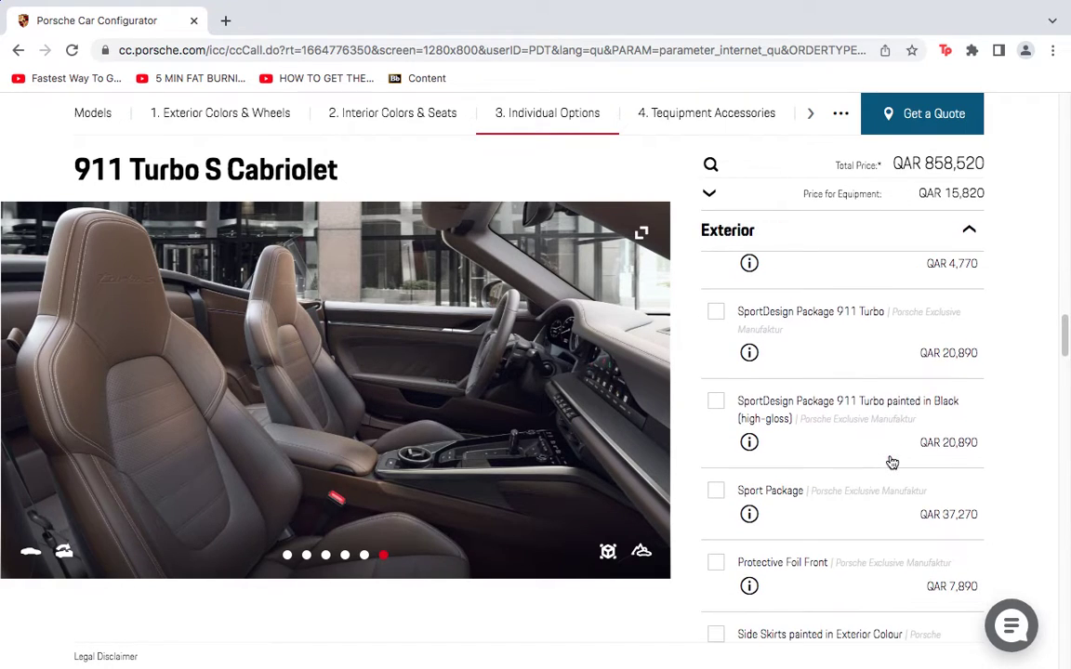
scroll(888, 460, "down", 2)
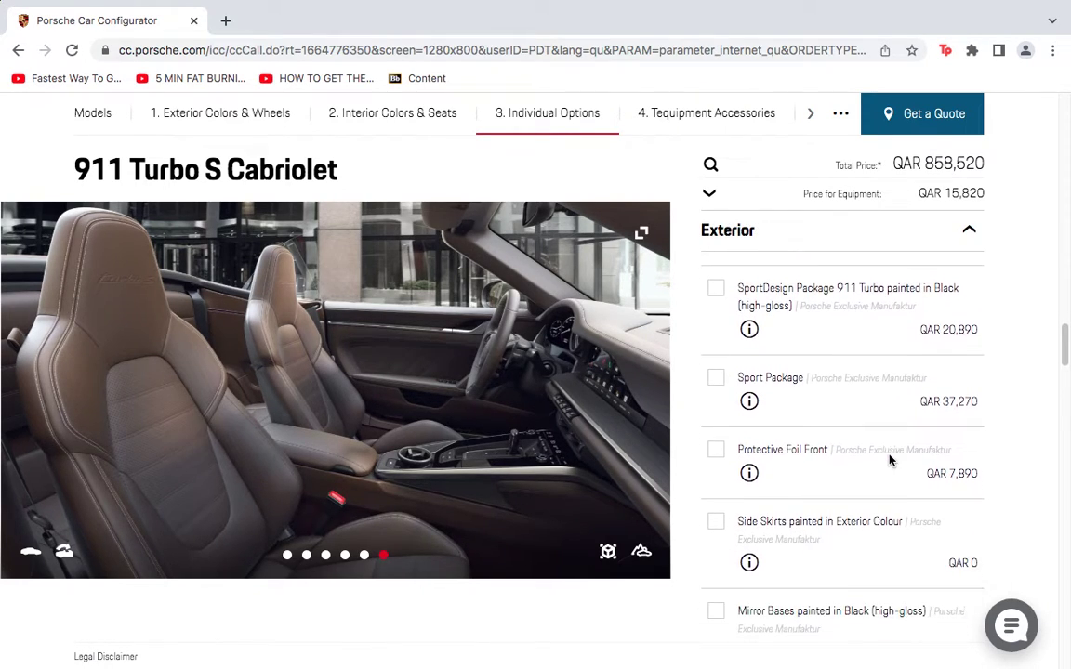
left_click(715, 374)
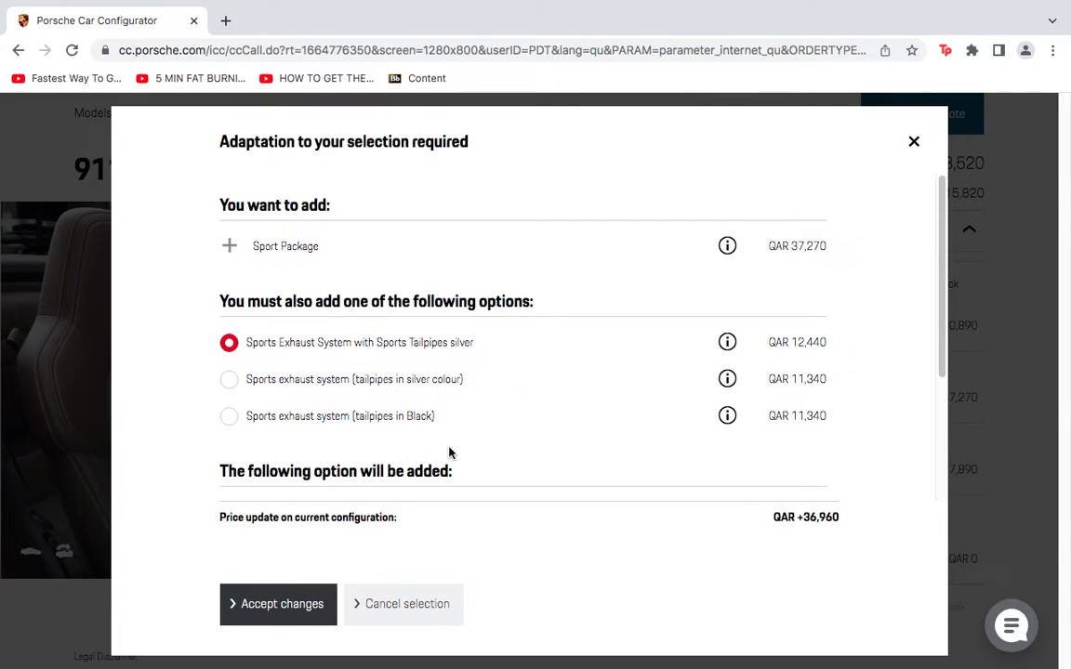
left_click(279, 609)
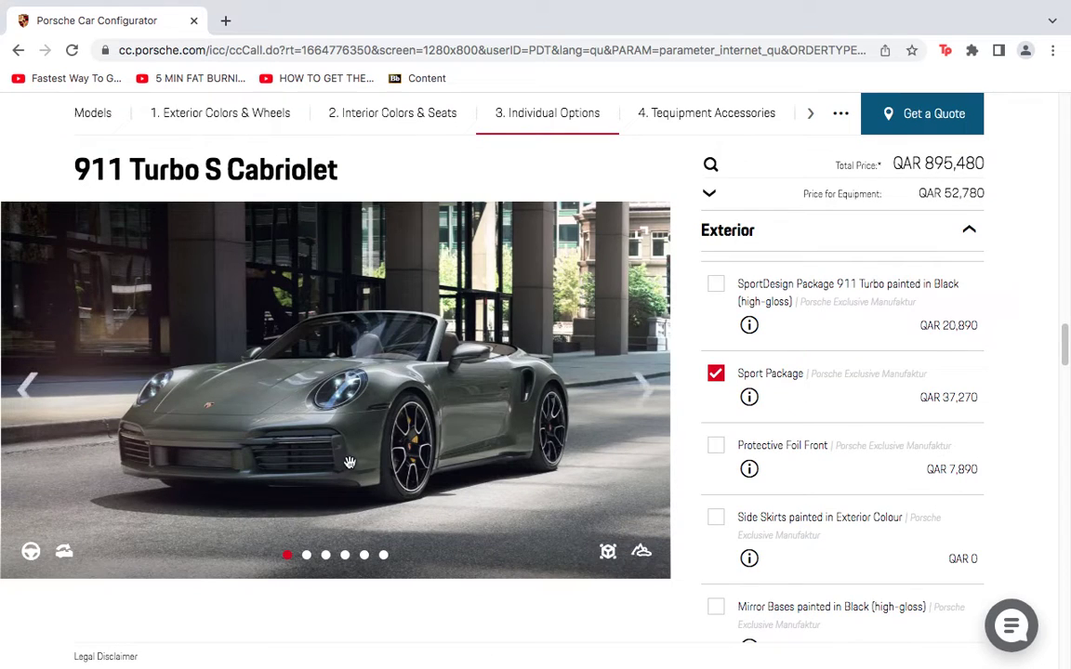
left_click(641, 392)
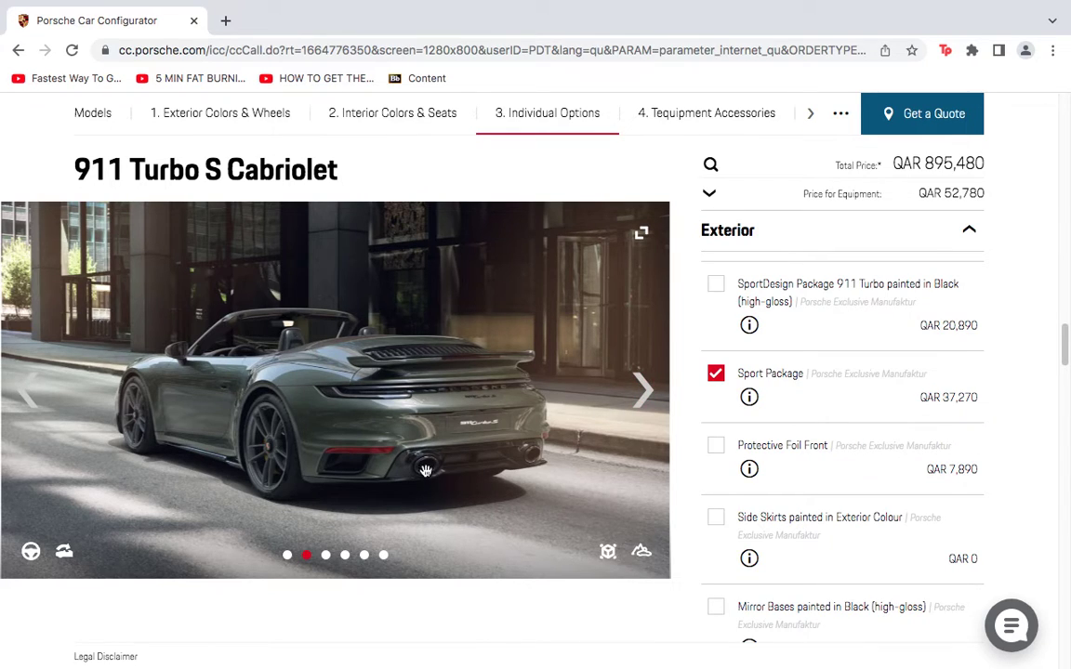
Review the remaining Exterior options, from protective foil to model designations on the doors, and collapse the section.
scroll(782, 425, "down", 2)
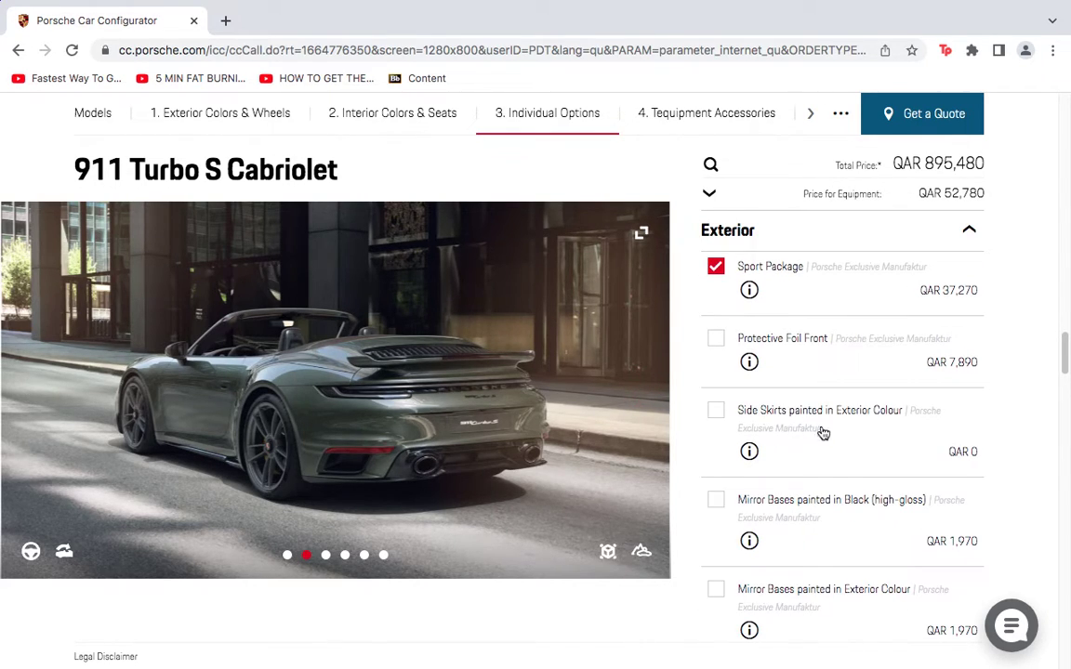
scroll(823, 432, "down", 8)
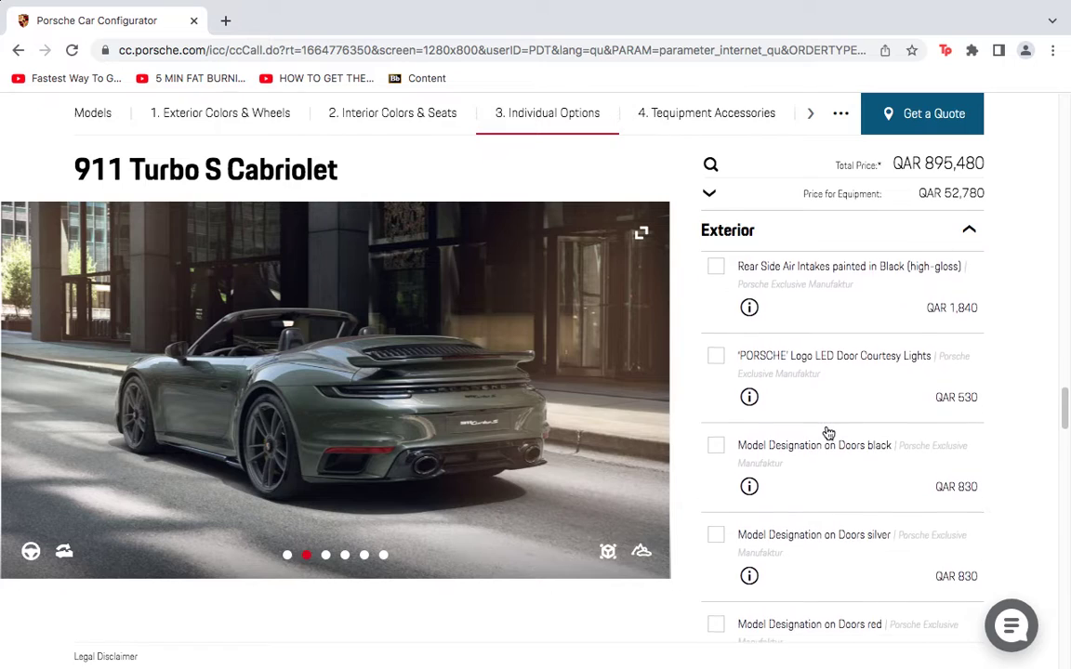
scroll(825, 432, "down", 2)
left_click(969, 234)
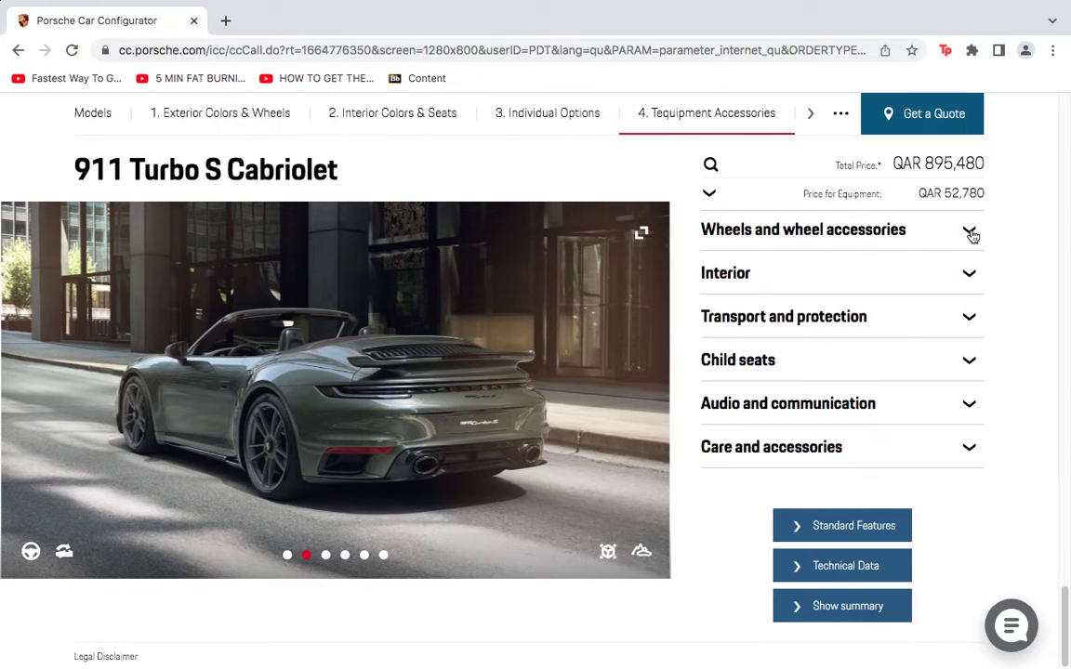
Review the all-weather floor mats in the Interior section of Tequipment Accessories, then collapse the section.
left_click(950, 290)
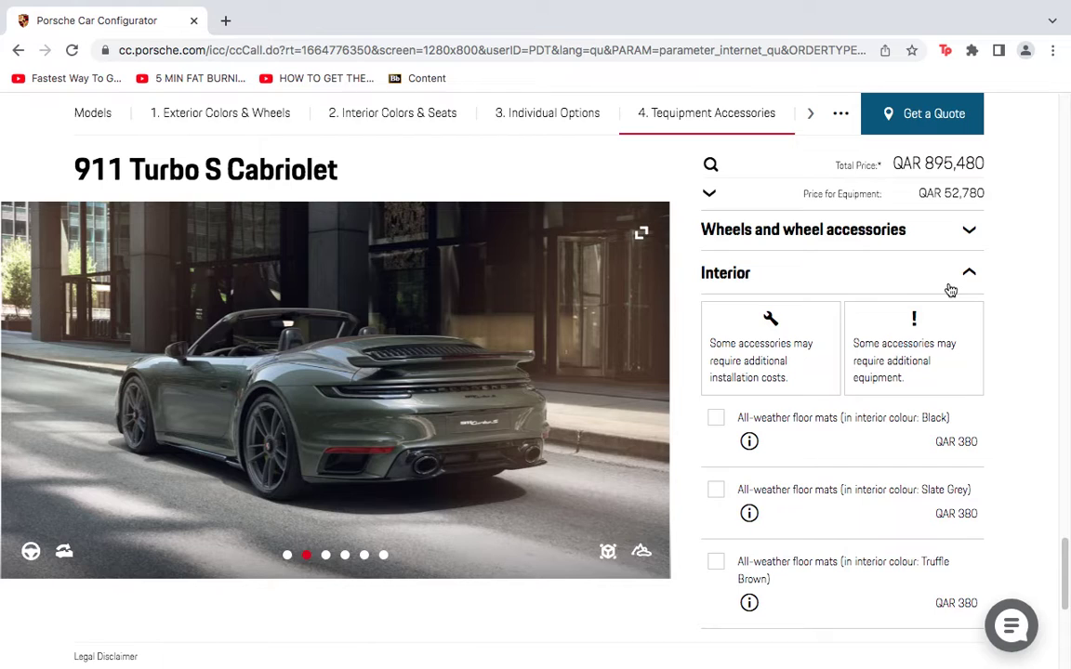
scroll(791, 513, "down", 3)
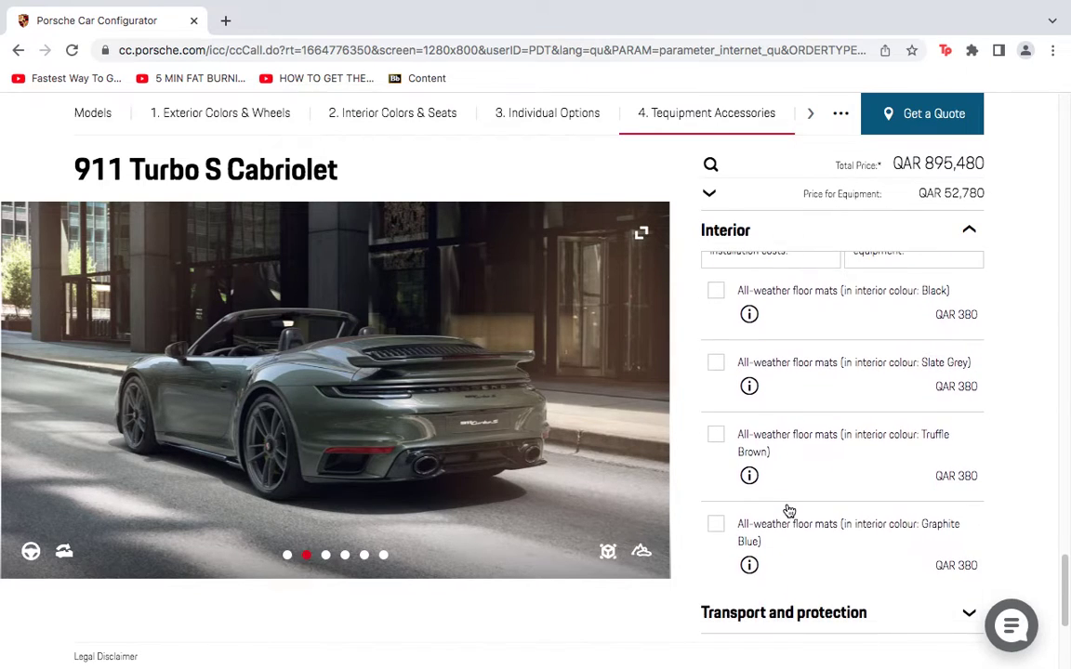
scroll(788, 503, "up", 2)
scroll(796, 499, "up", 2)
left_click(966, 349)
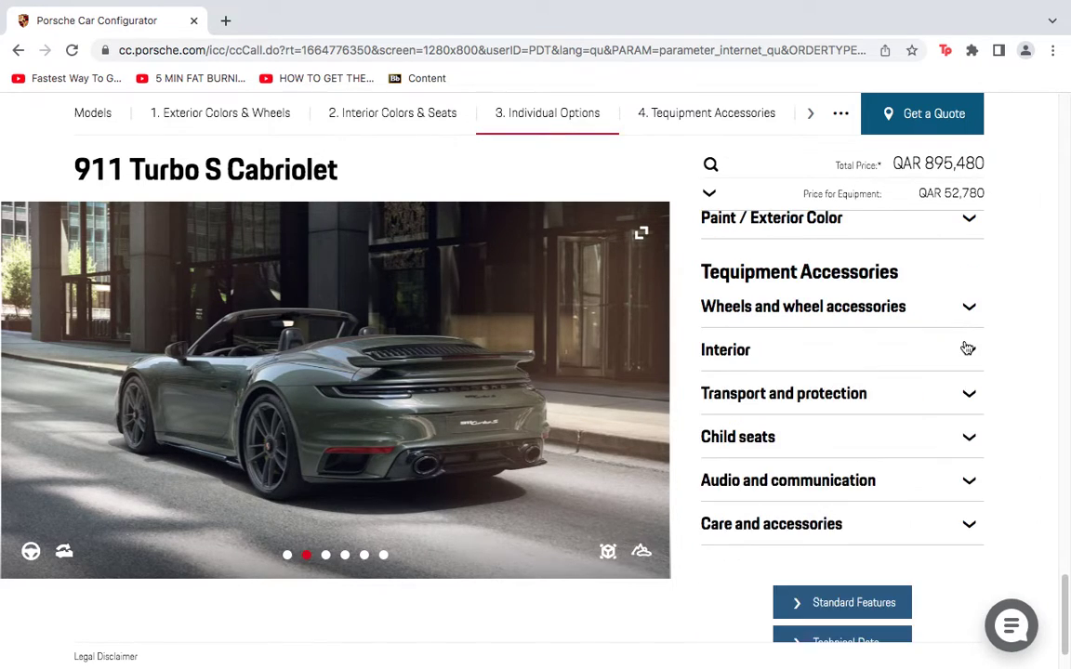
Review the luggage, compartment and car cover accessories under Transport and protection, then collapse the section.
left_click(880, 399)
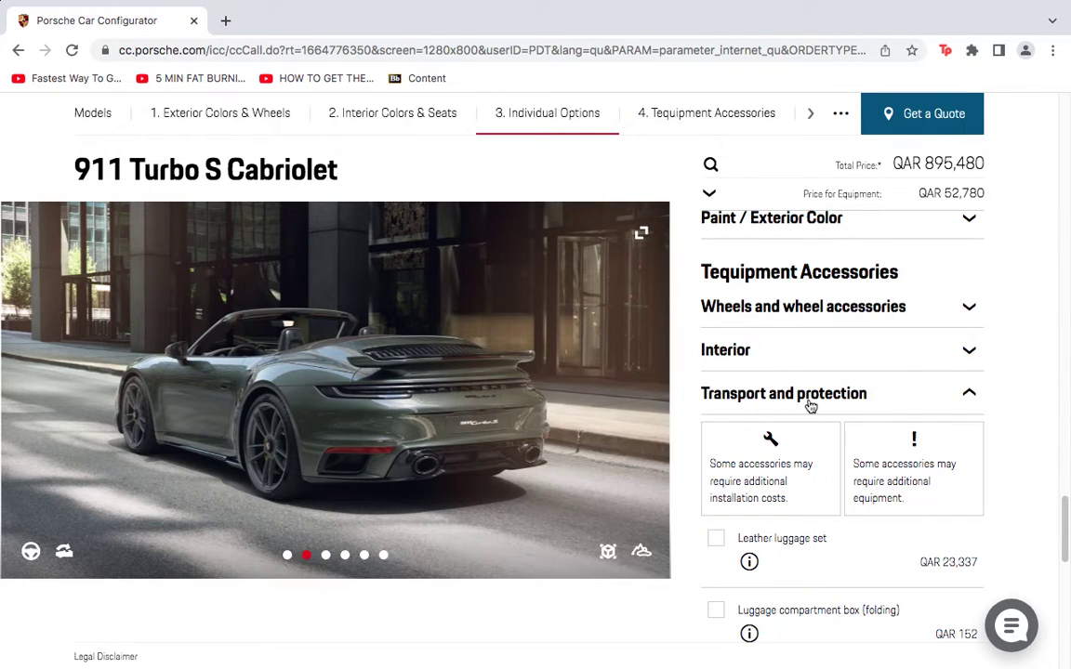
scroll(807, 413, "down", 3)
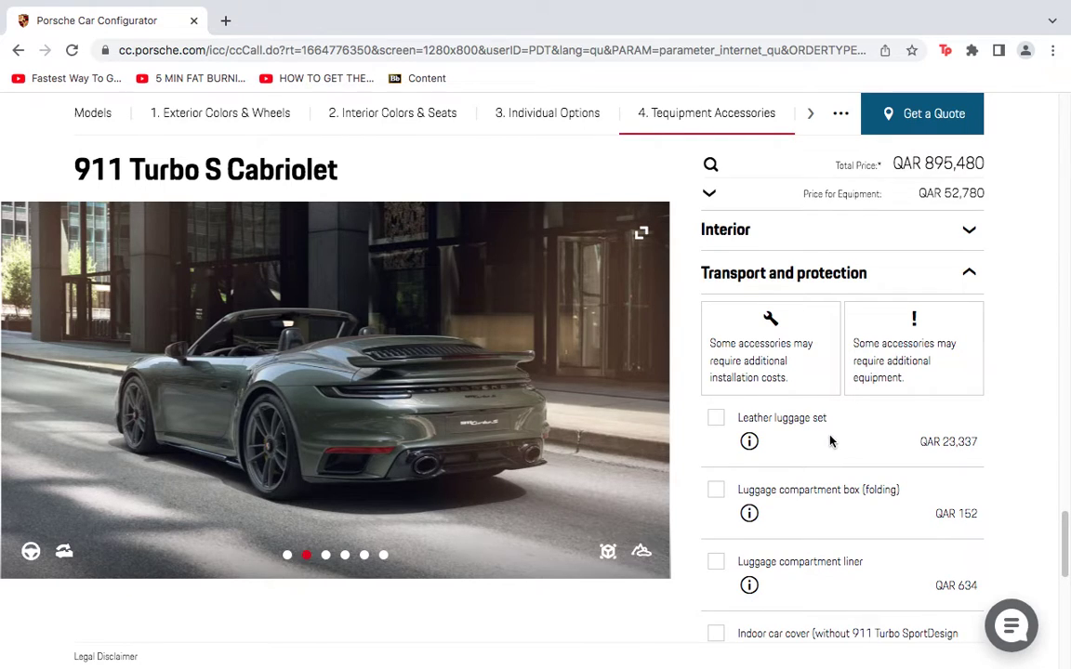
scroll(818, 444, "down", 1)
scroll(828, 442, "down", 1)
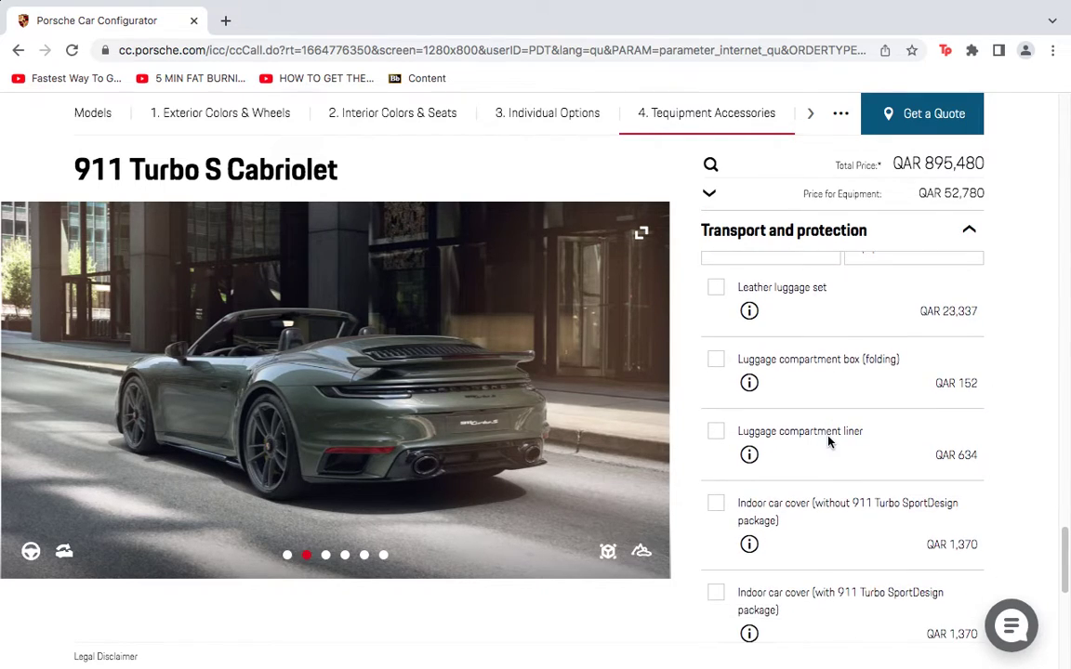
scroll(818, 458, "down", 1)
scroll(818, 466, "down", 1)
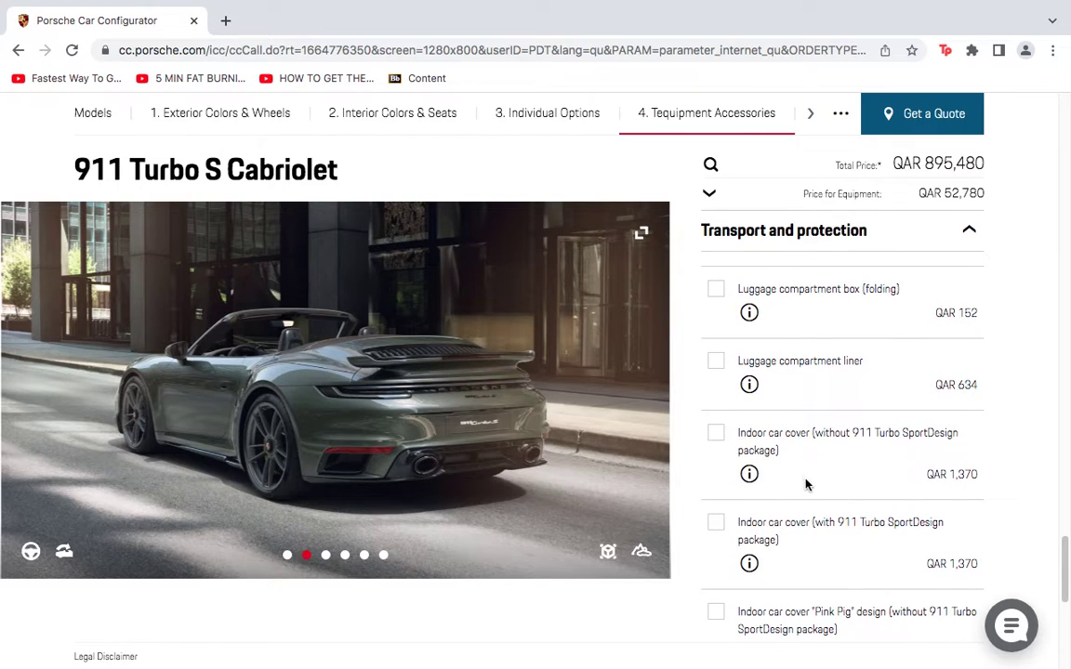
scroll(841, 463, "down", 1)
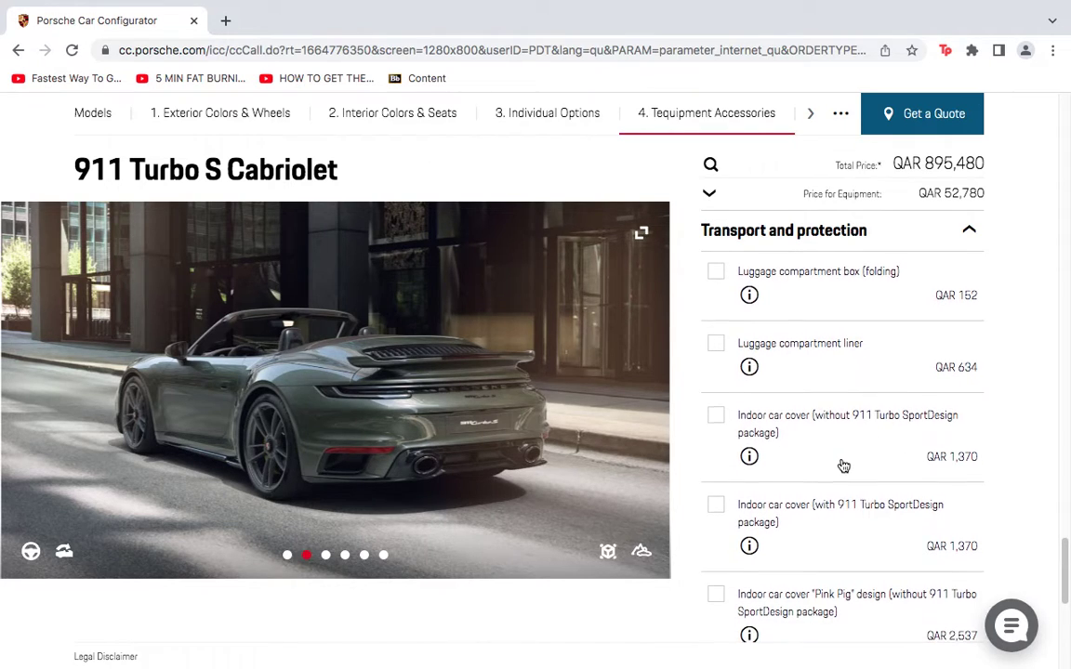
scroll(843, 466, "down", 1)
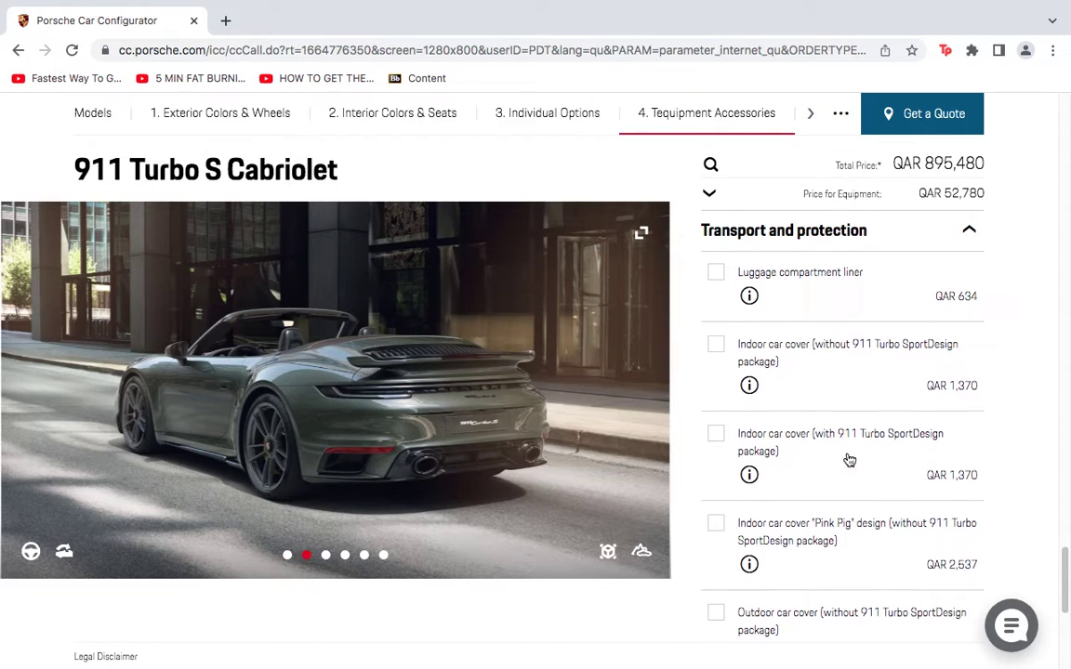
scroll(813, 459, "down", 1)
scroll(795, 515, "down", 2)
scroll(796, 510, "down", 1)
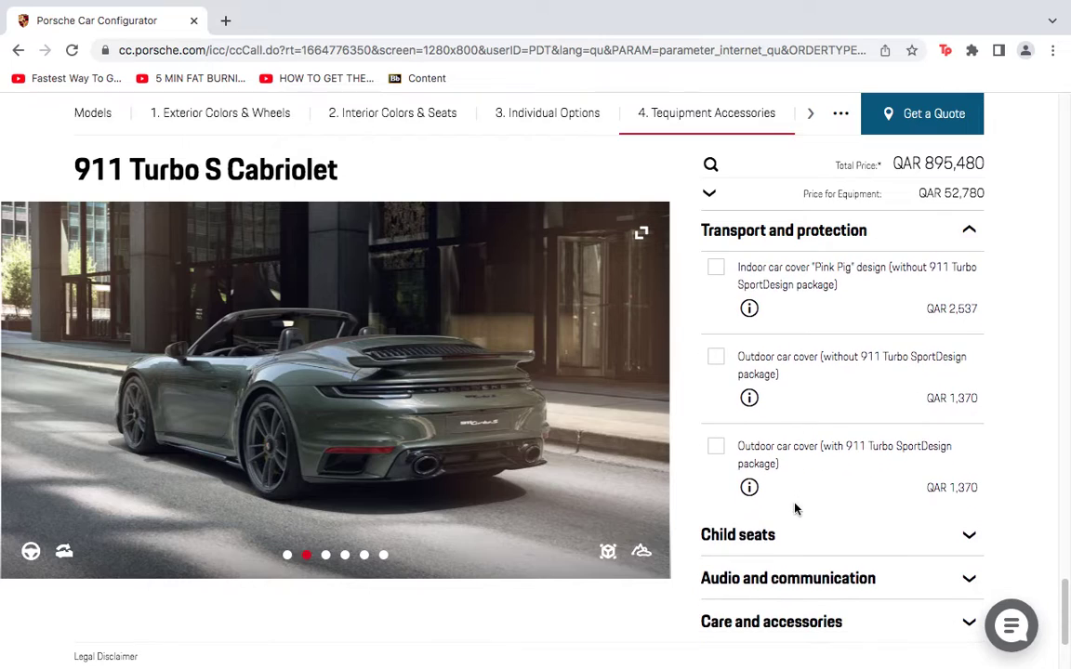
left_click(967, 233)
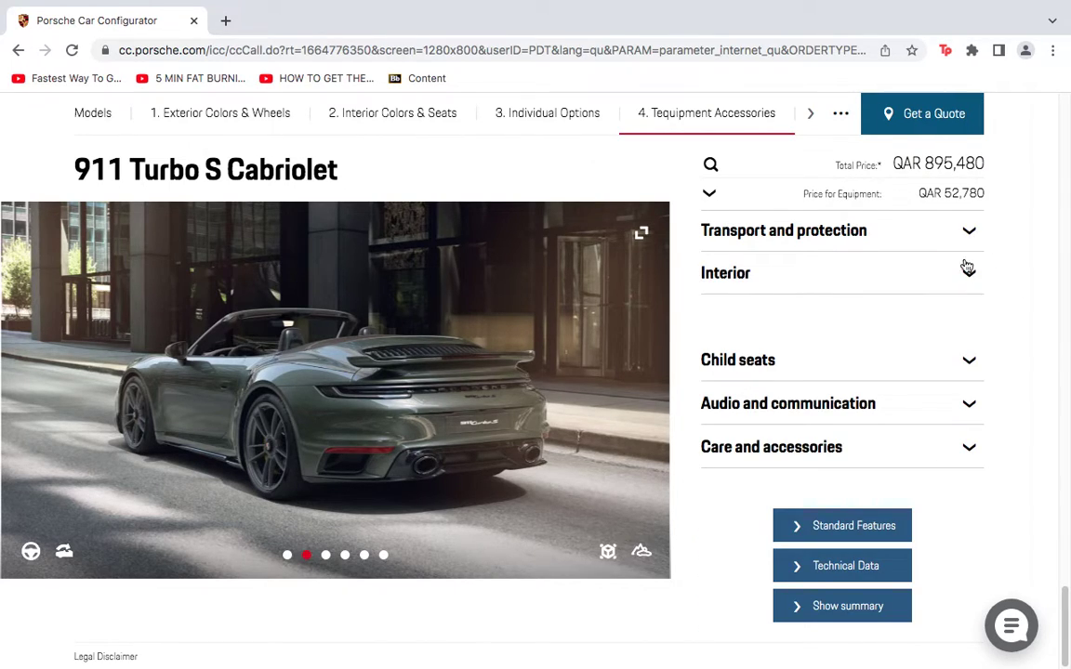
Review the accessories offered under Child seats, then collapse the section.
left_click(971, 361)
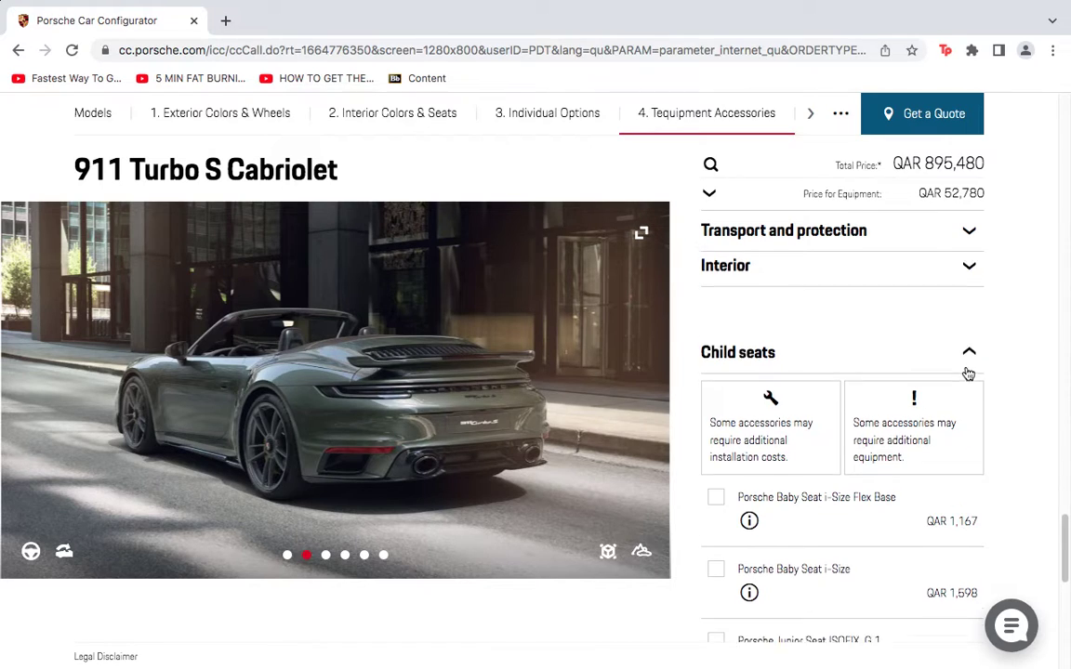
scroll(966, 372, "down", 6)
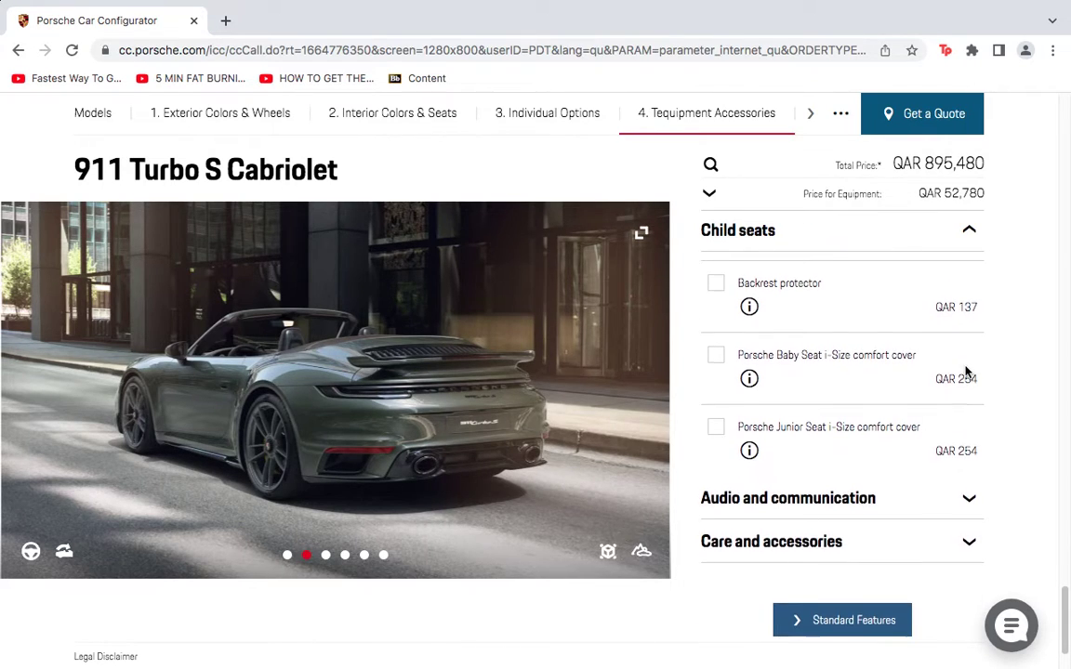
scroll(966, 372, "up", 7)
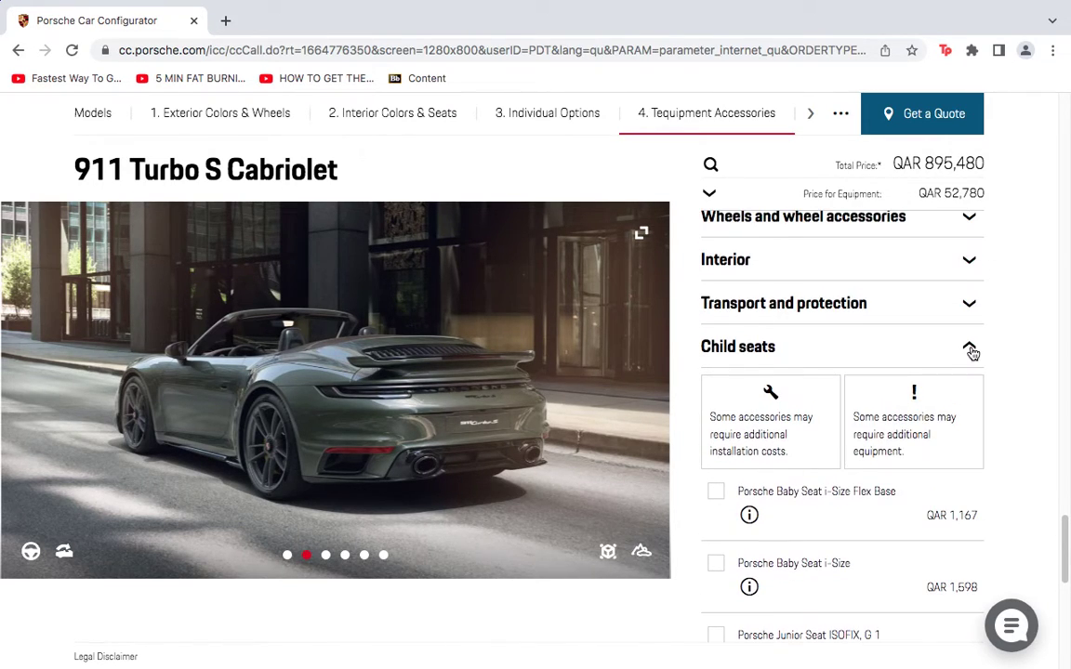
left_click(969, 353)
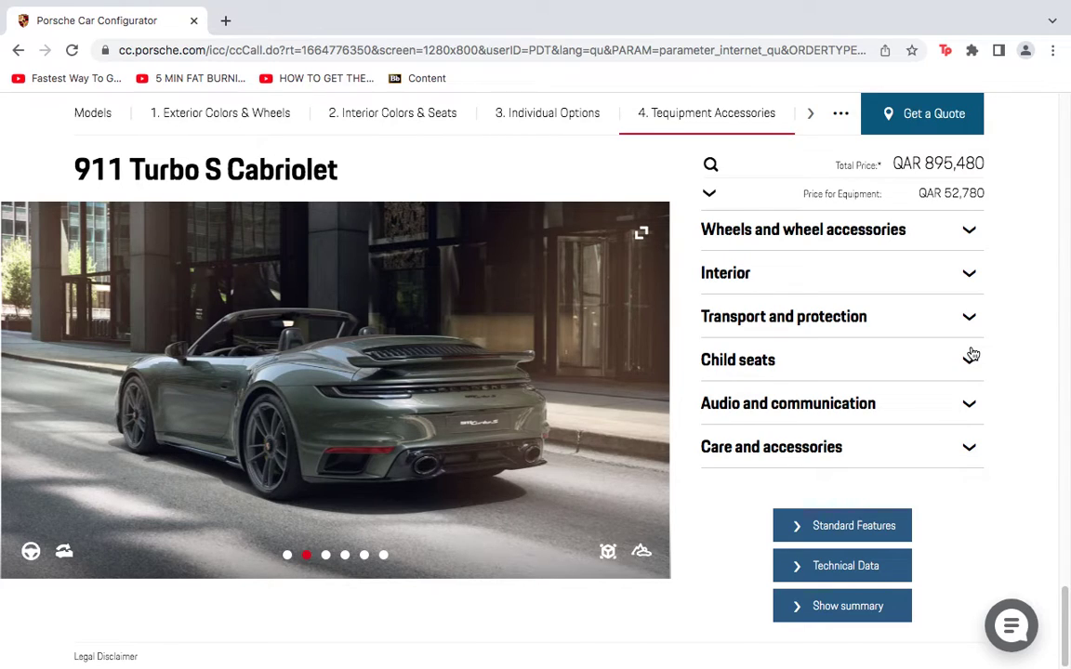
Add the USB Type-C smartphone charging cable (Apple Lightning) from the Audio and communication accessories.
left_click(837, 415)
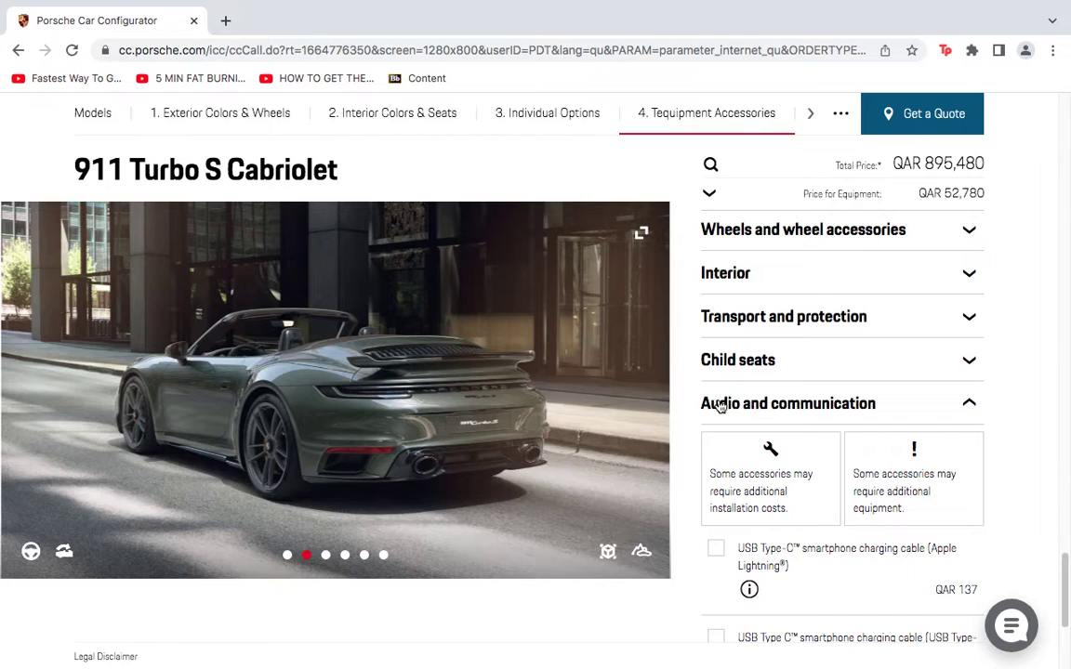
scroll(750, 422, "down", 2)
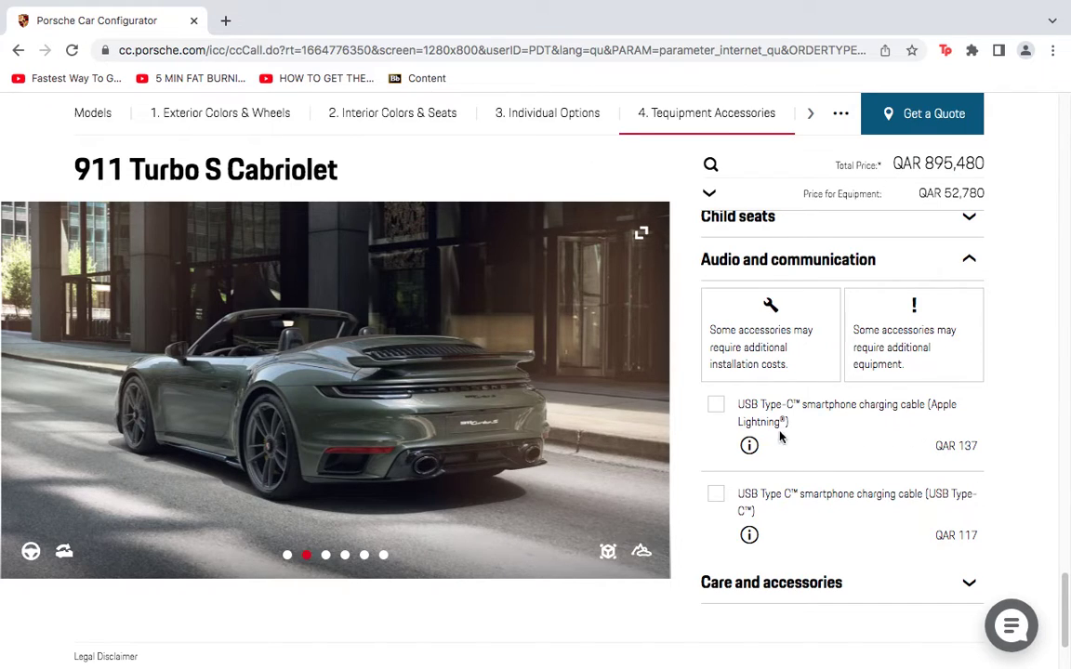
scroll(796, 437, "down", 1)
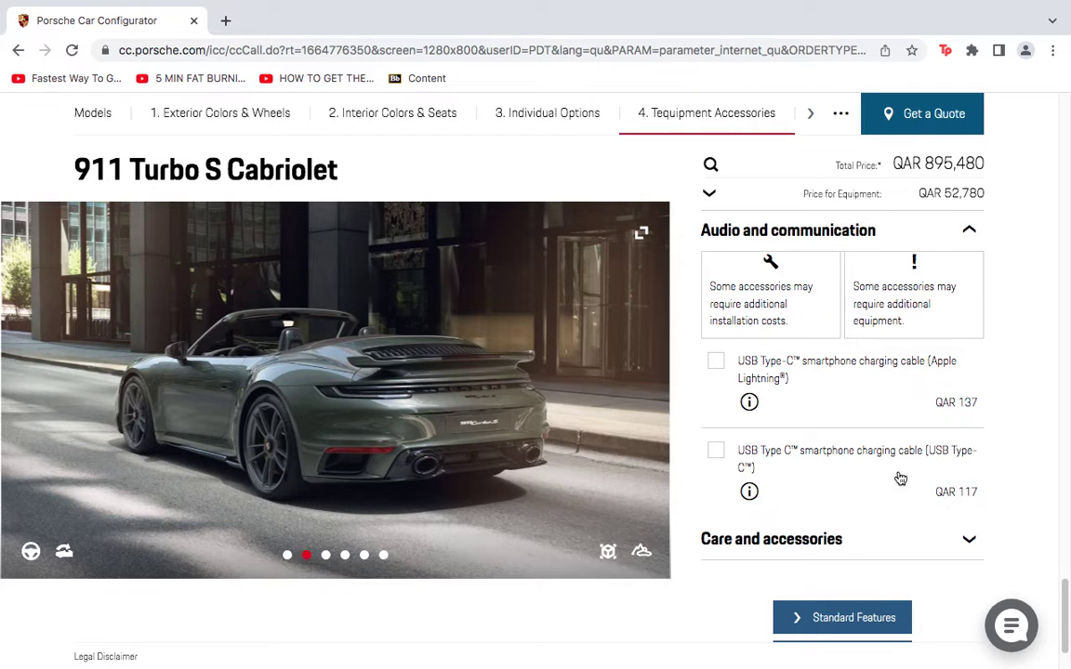
left_click(717, 363)
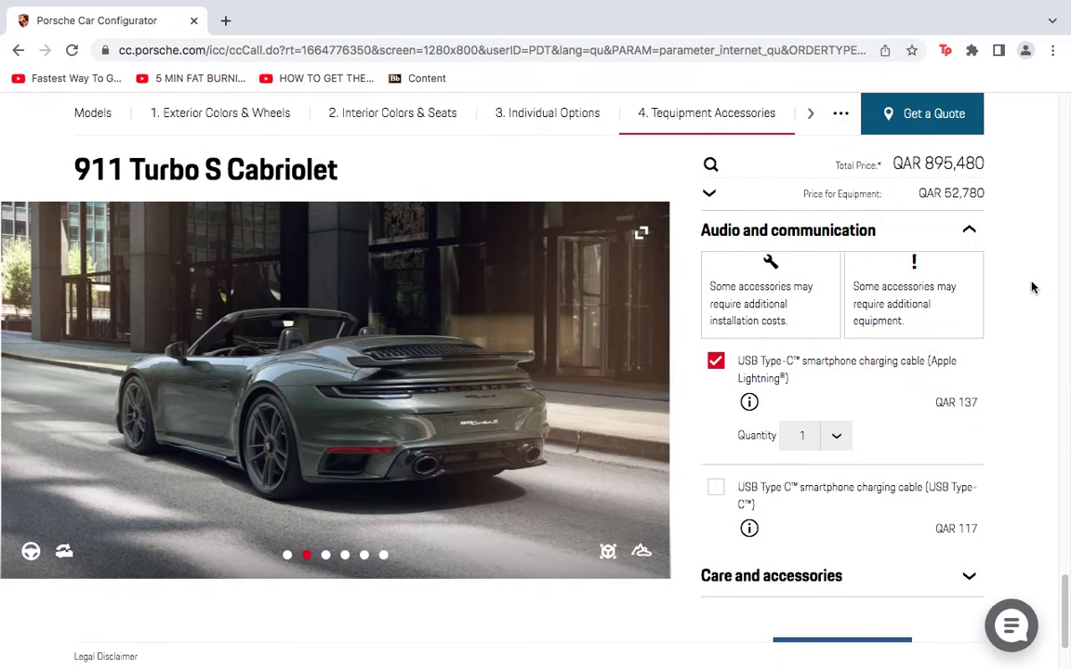
Expand the Care and accessories section and review its items, from the Porsche Charge-o-mat Pro to the Textile care set.
scroll(994, 373, "down", 3)
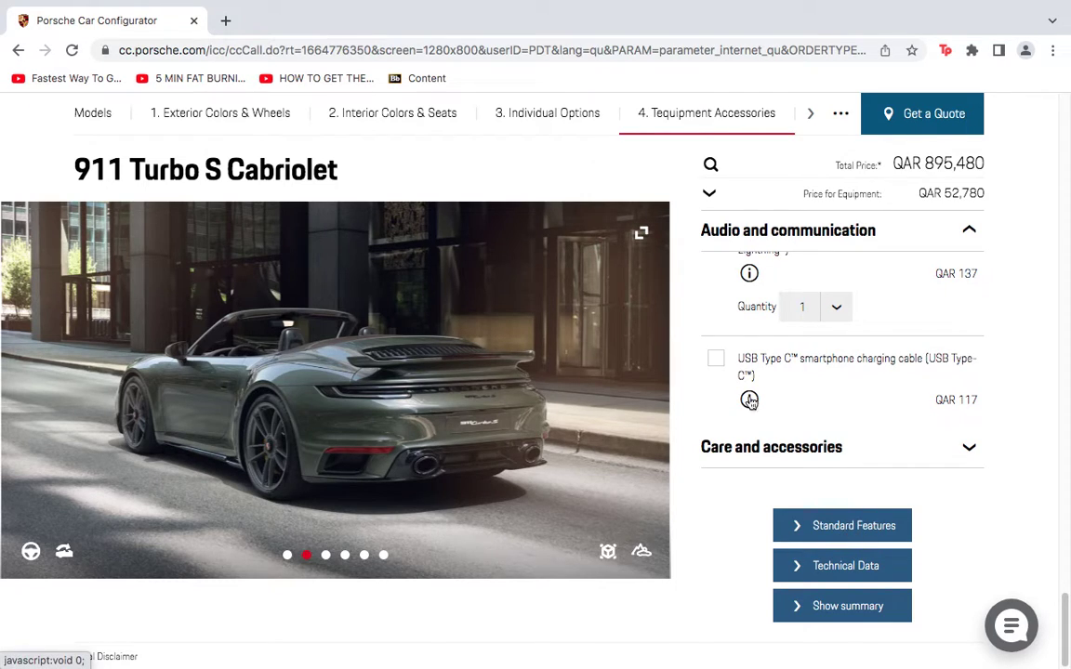
left_click(965, 469)
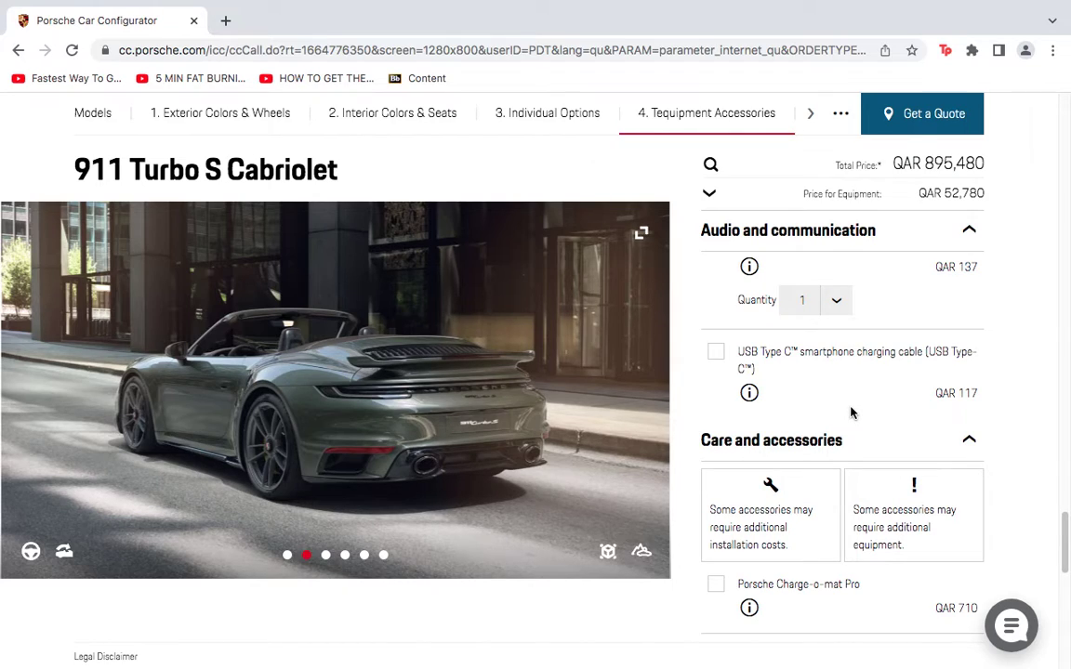
scroll(850, 413, "down", 2)
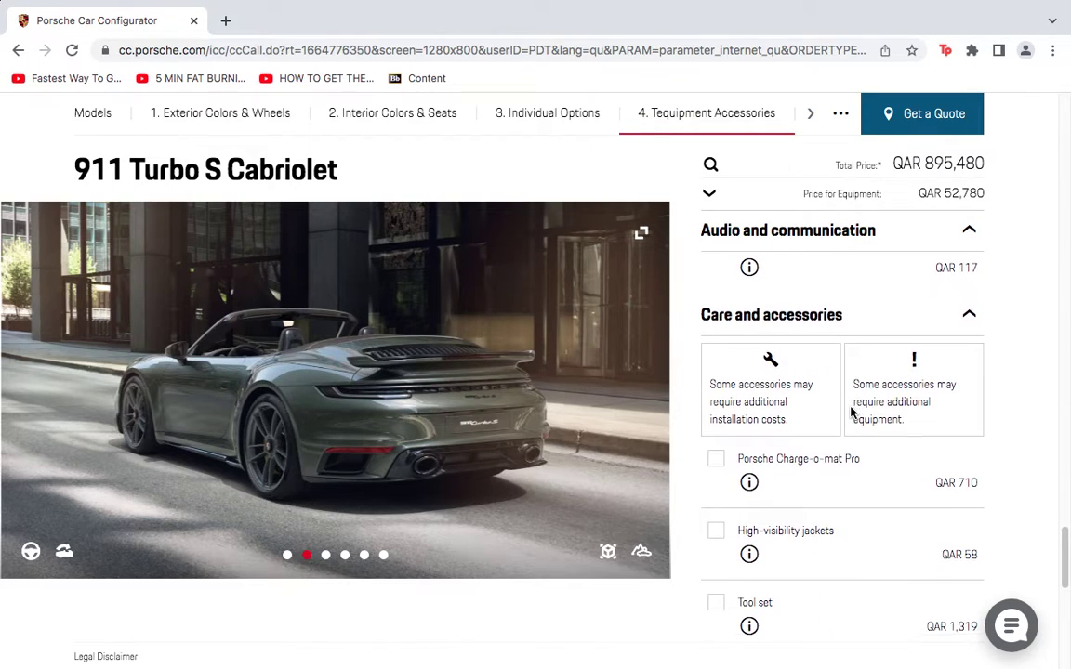
scroll(851, 412, "down", 1)
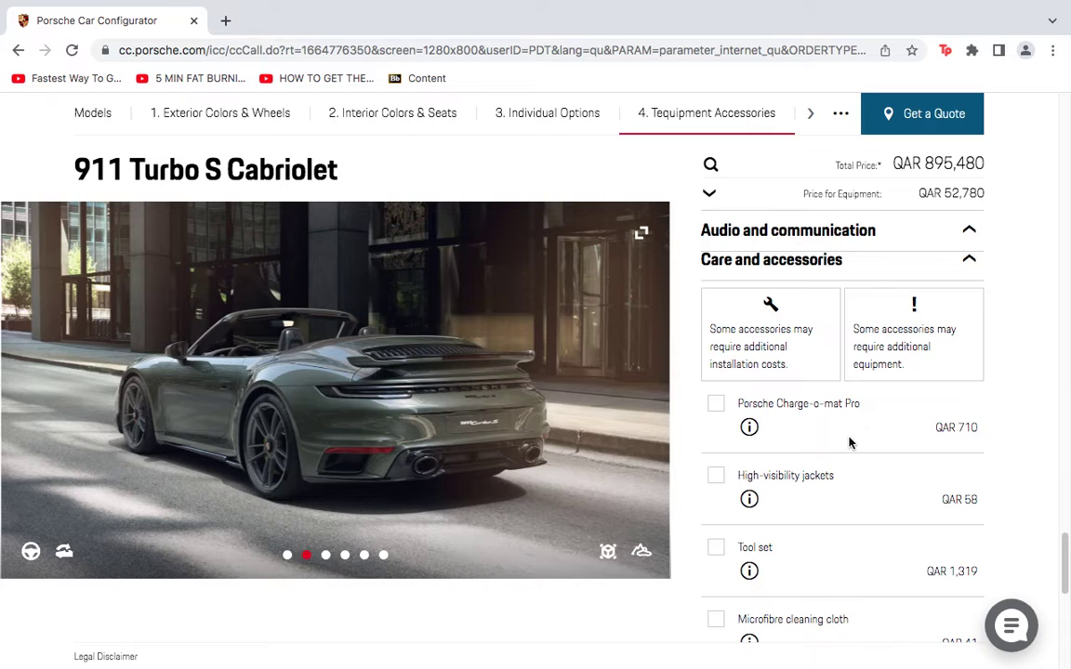
scroll(808, 427, "down", 1)
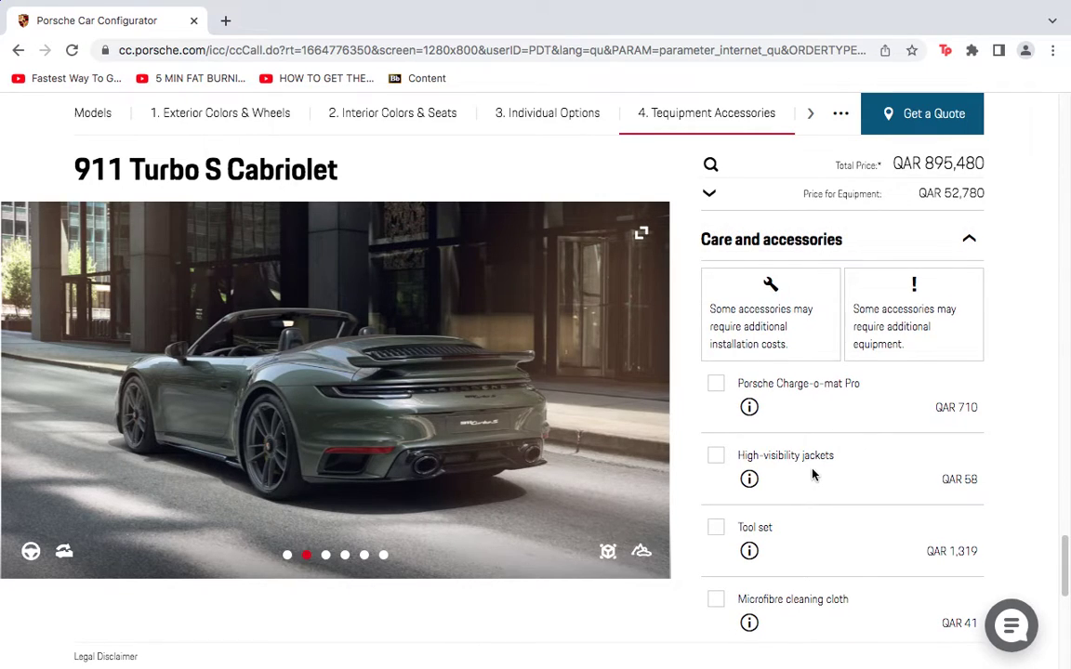
scroll(812, 473, "down", 2)
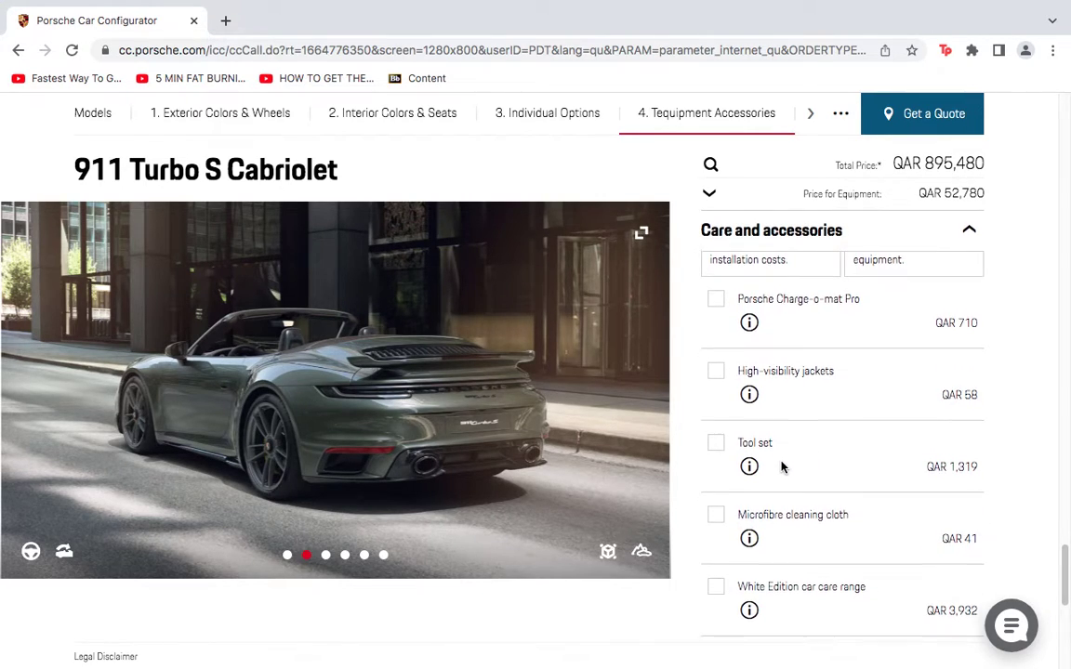
scroll(781, 467, "down", 2)
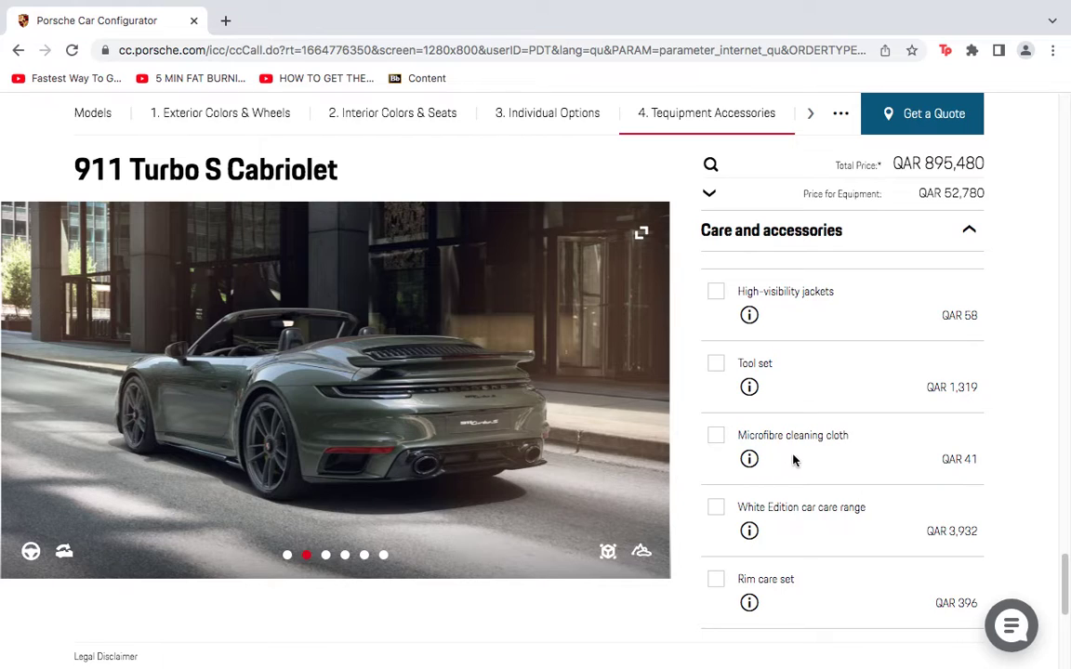
scroll(822, 464, "down", 1)
scroll(813, 465, "down", 1)
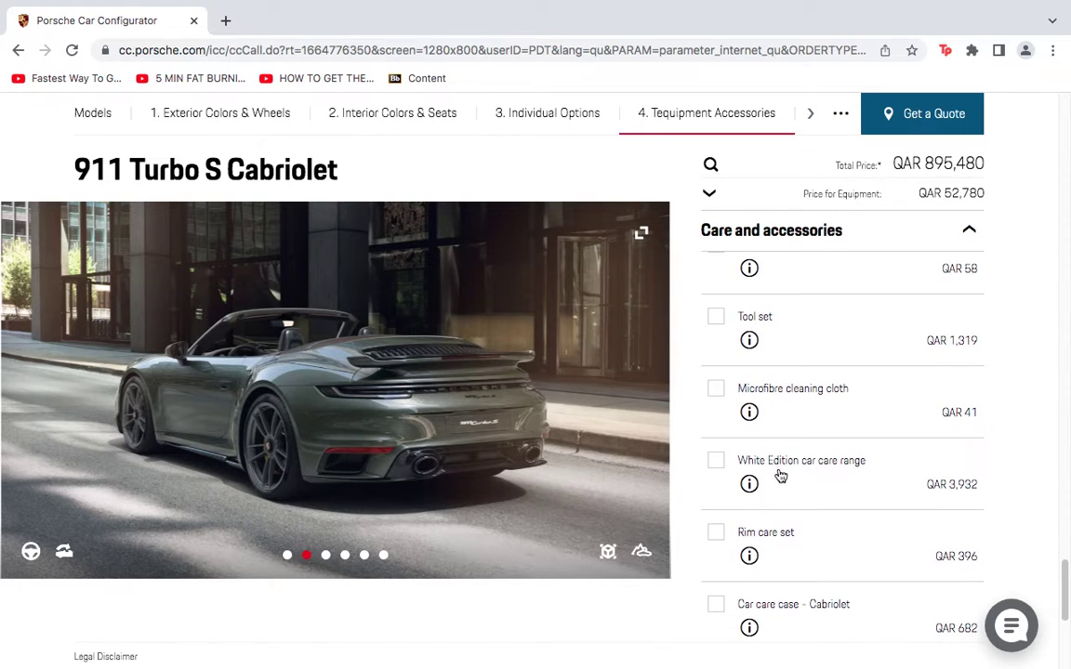
scroll(827, 464, "down", 2)
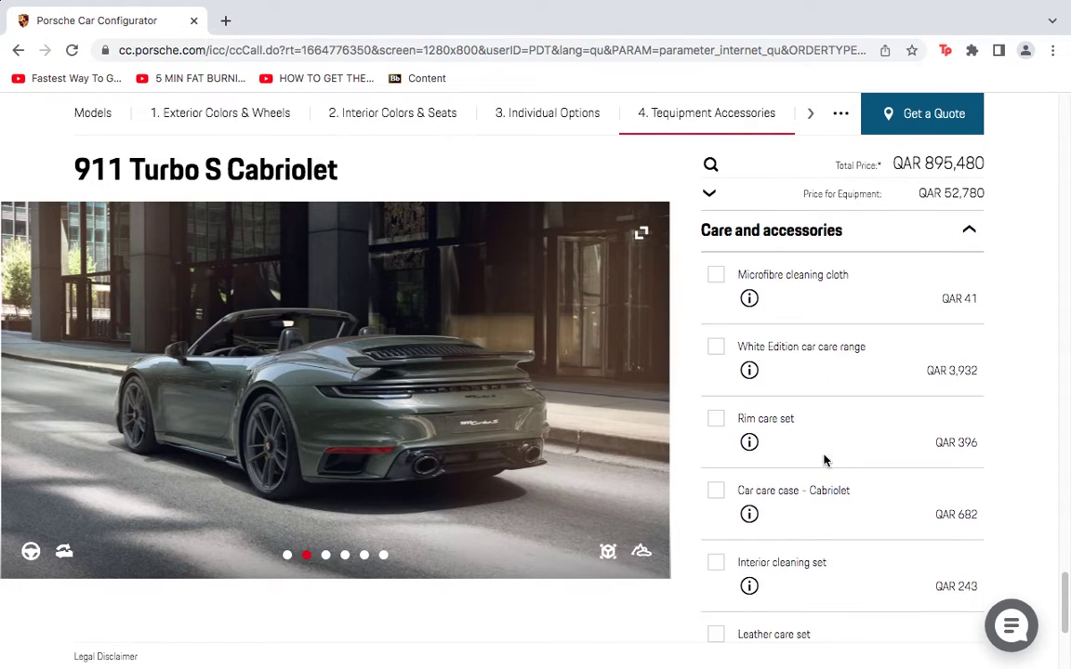
scroll(813, 439, "down", 1)
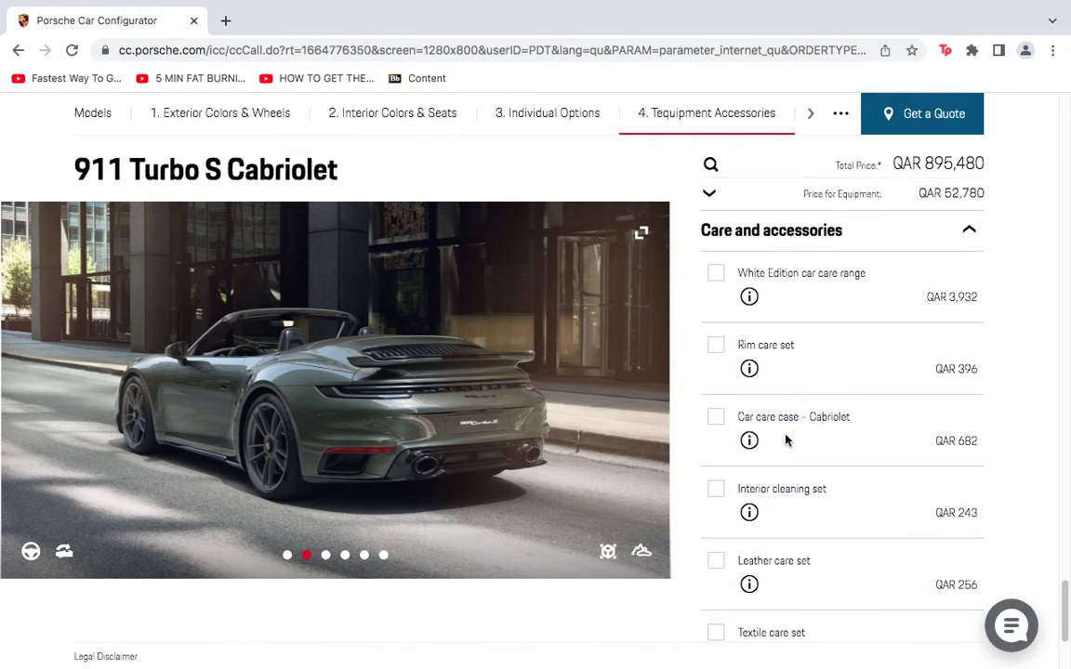
scroll(817, 437, "down", 3)
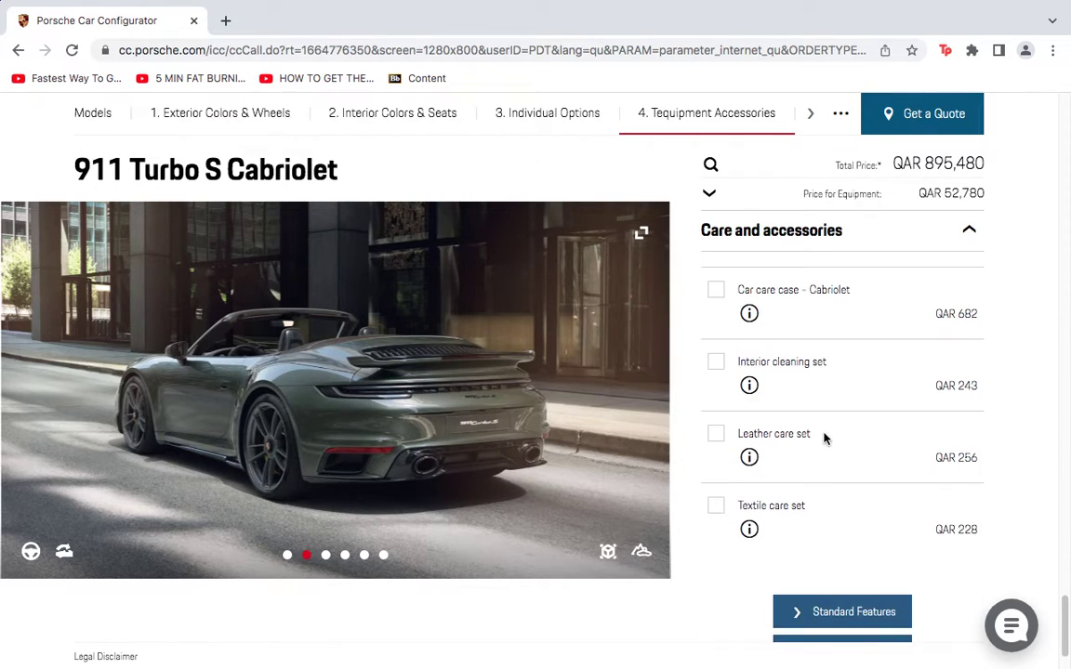
scroll(818, 441, "up", 6)
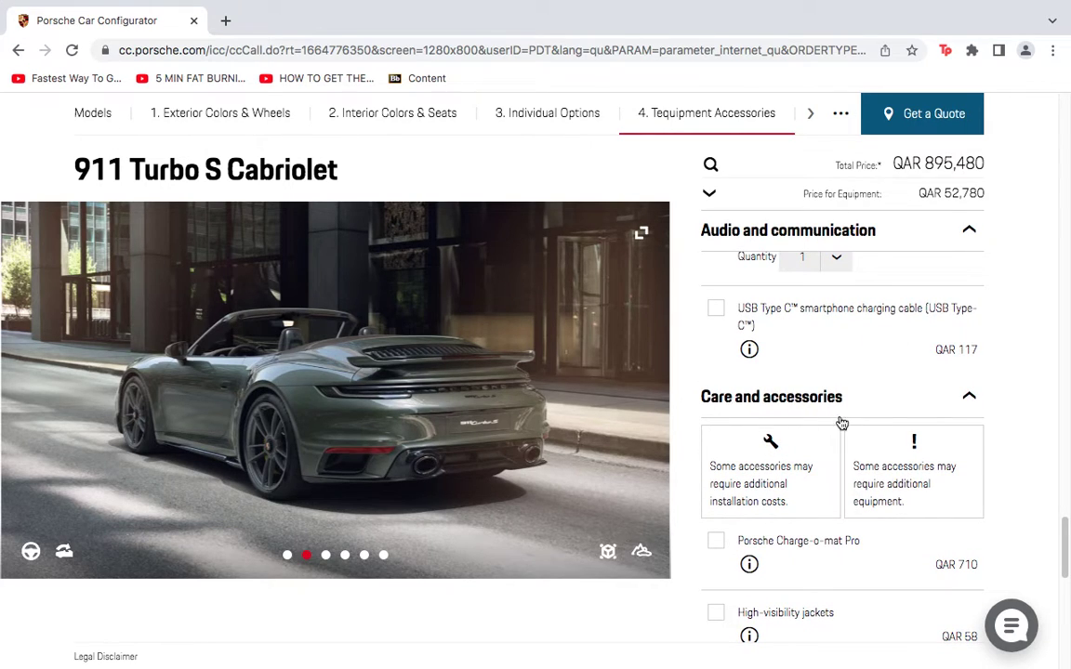
scroll(981, 399, "down", 6)
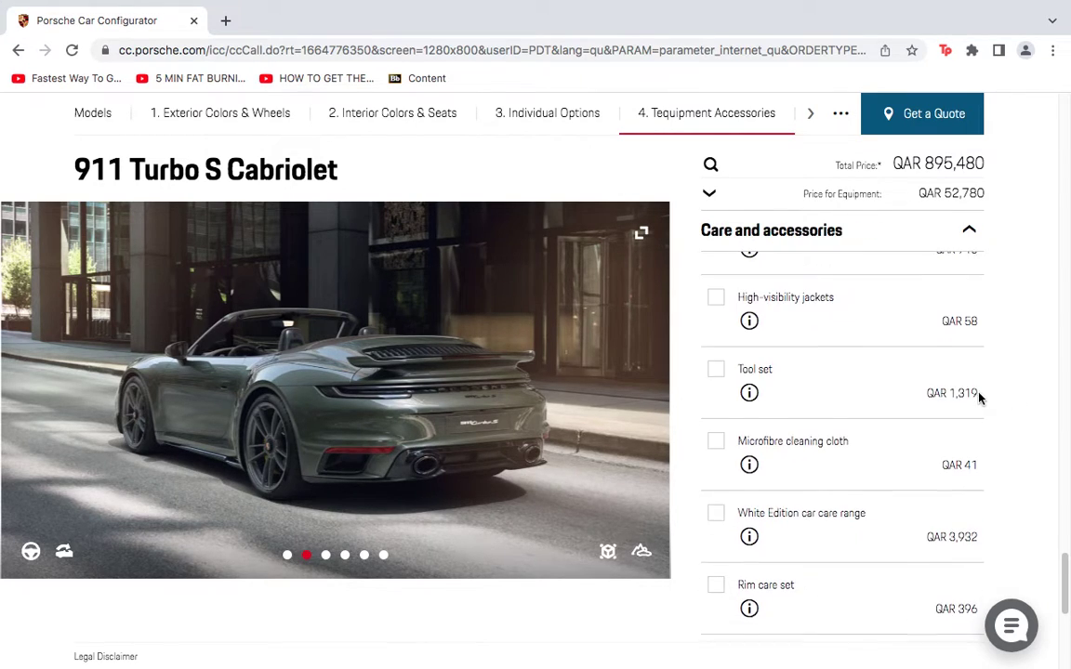
scroll(981, 400, "down", 2)
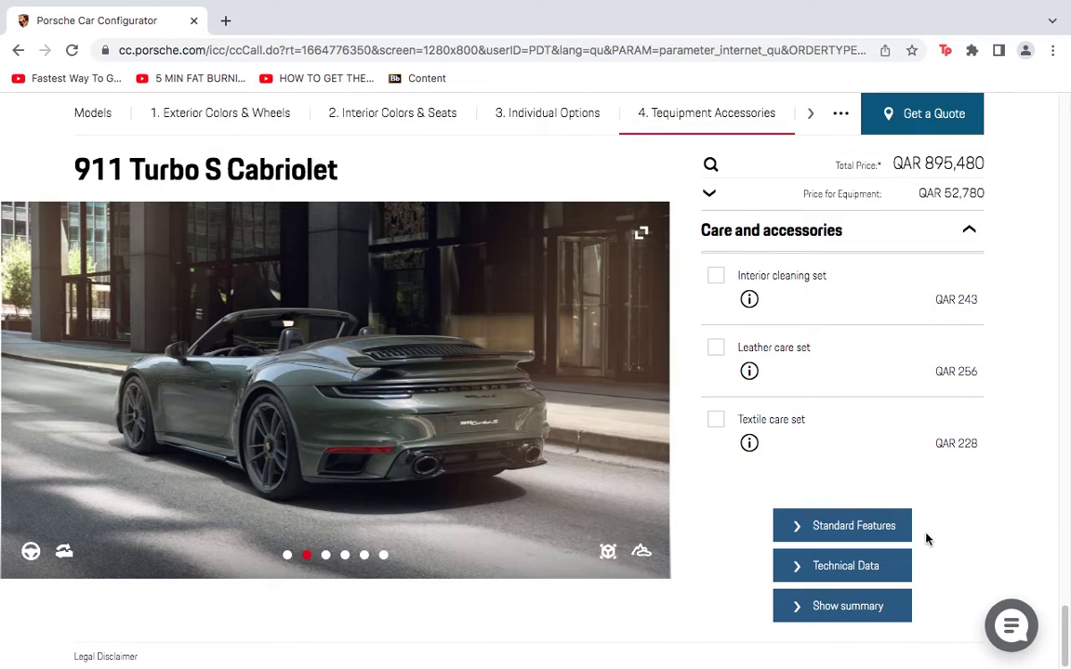
Open the technical data of the 911 Turbo S Cabriolet and examine the Power unit specifications.
left_click(822, 566)
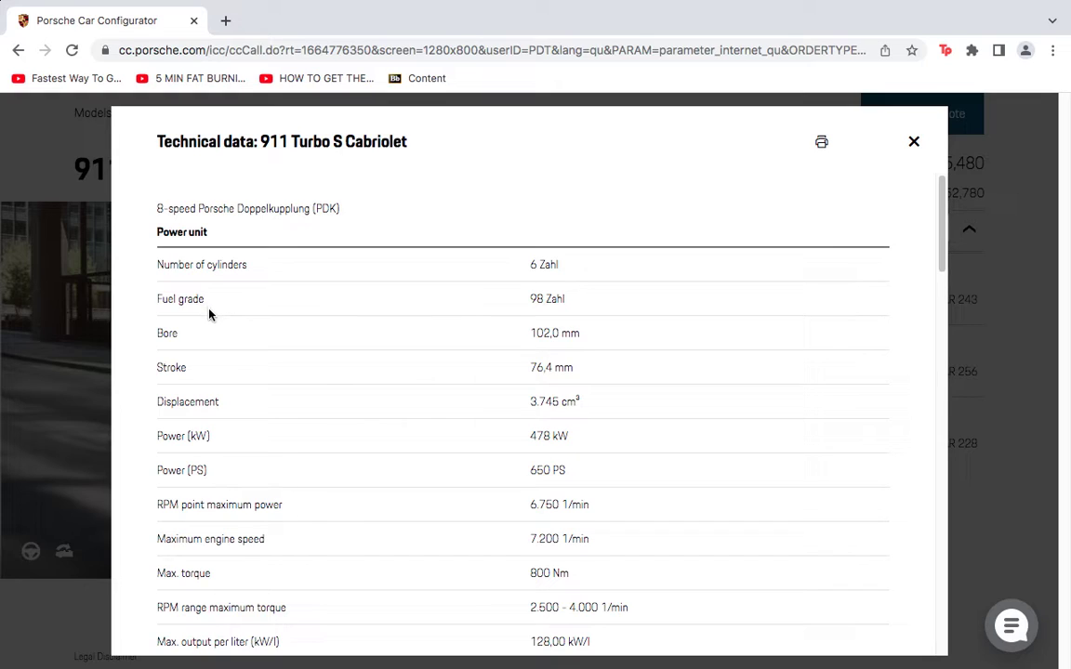
scroll(210, 314, "down", 1)
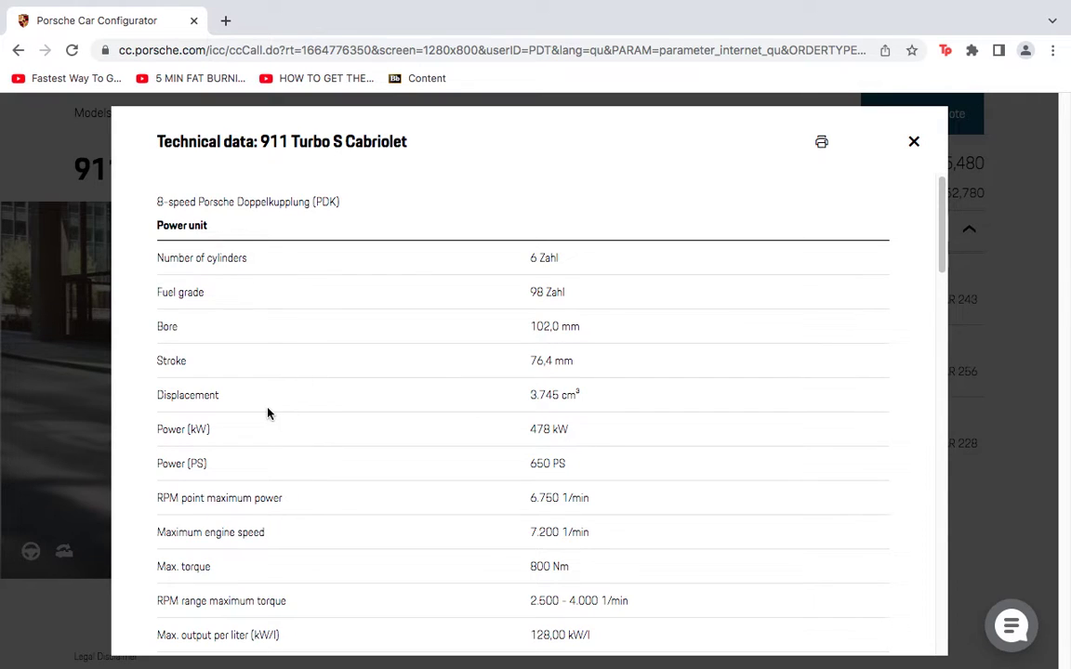
scroll(267, 413, "down", 1)
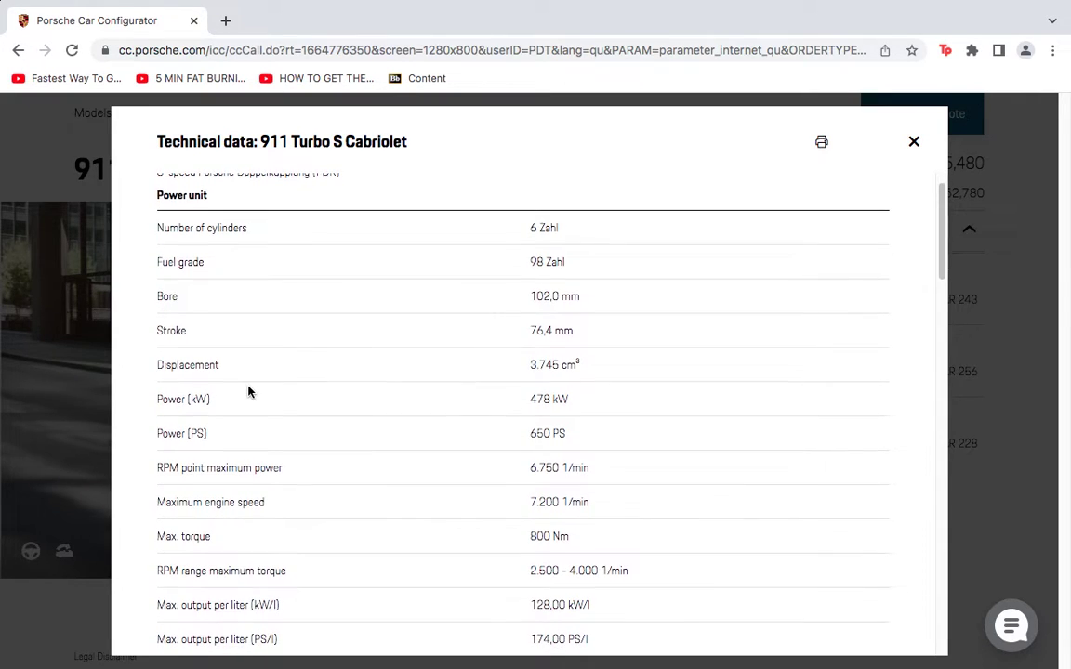
scroll(253, 410, "down", 1)
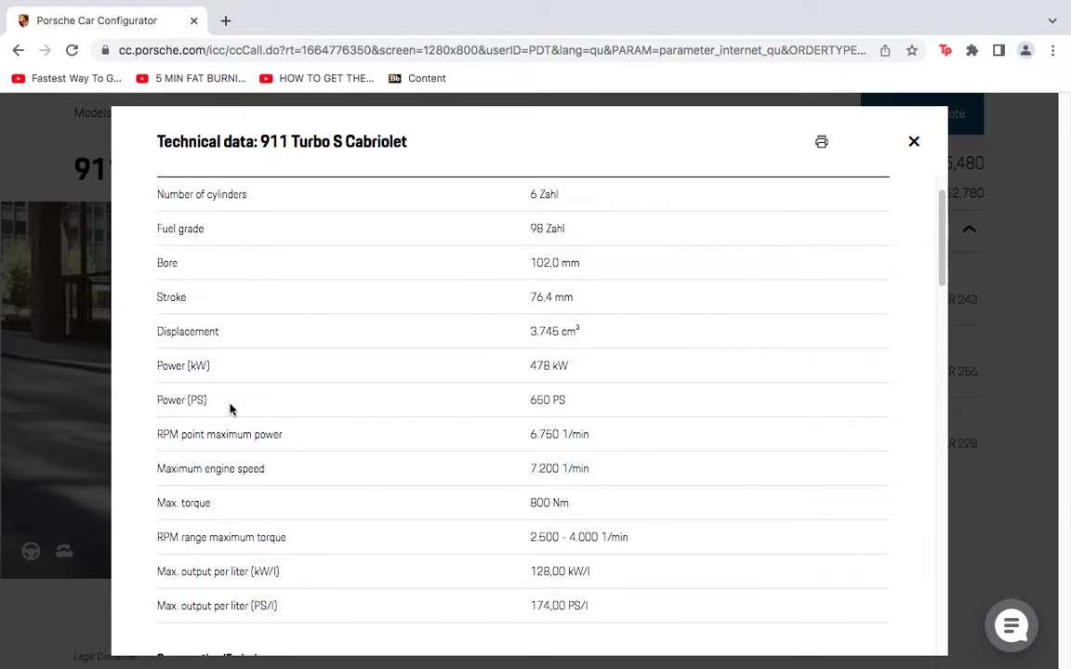
scroll(177, 409, "down", 2)
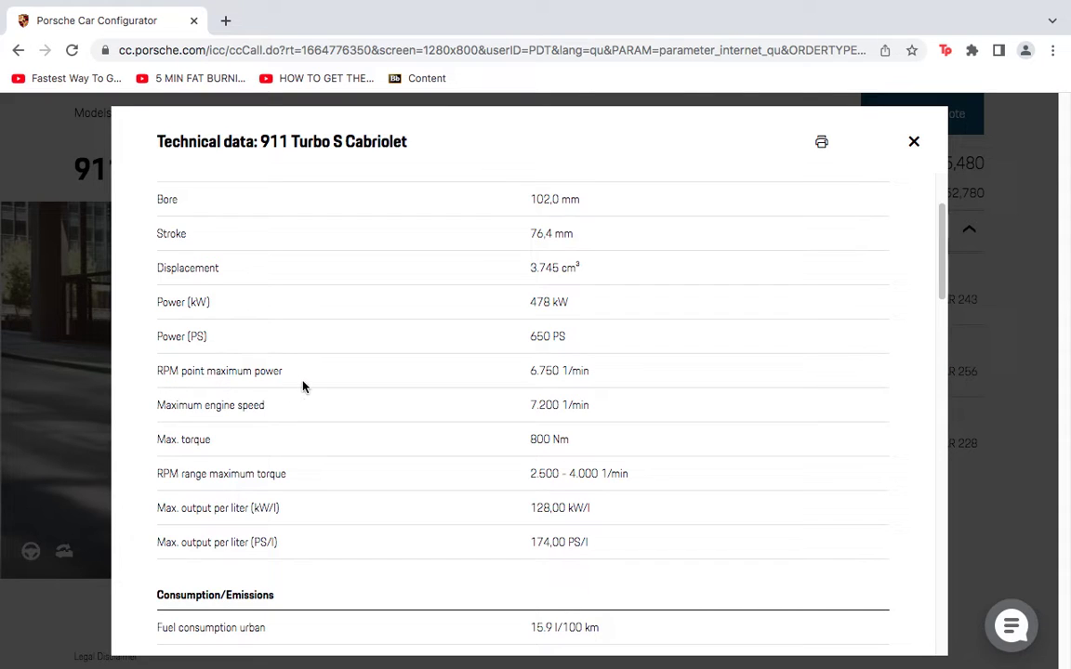
scroll(299, 389, "down", 2)
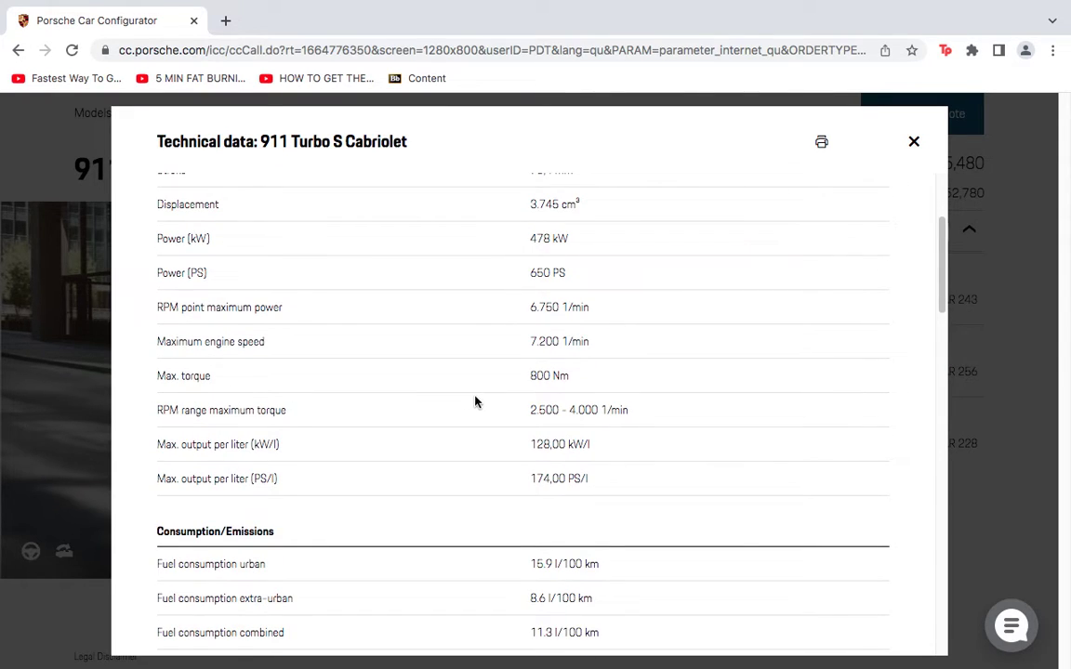
Examine the fuel consumption and emissions figures in the technical data, including the WLTP and ECE sections.
scroll(148, 409, "down", 4)
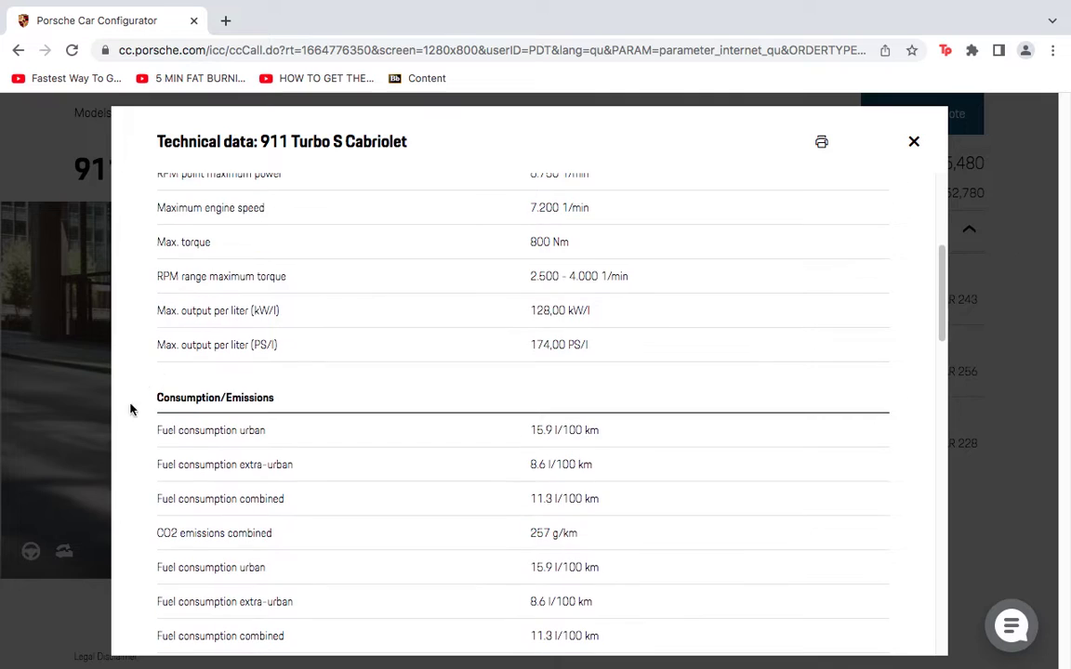
scroll(160, 374, "down", 1)
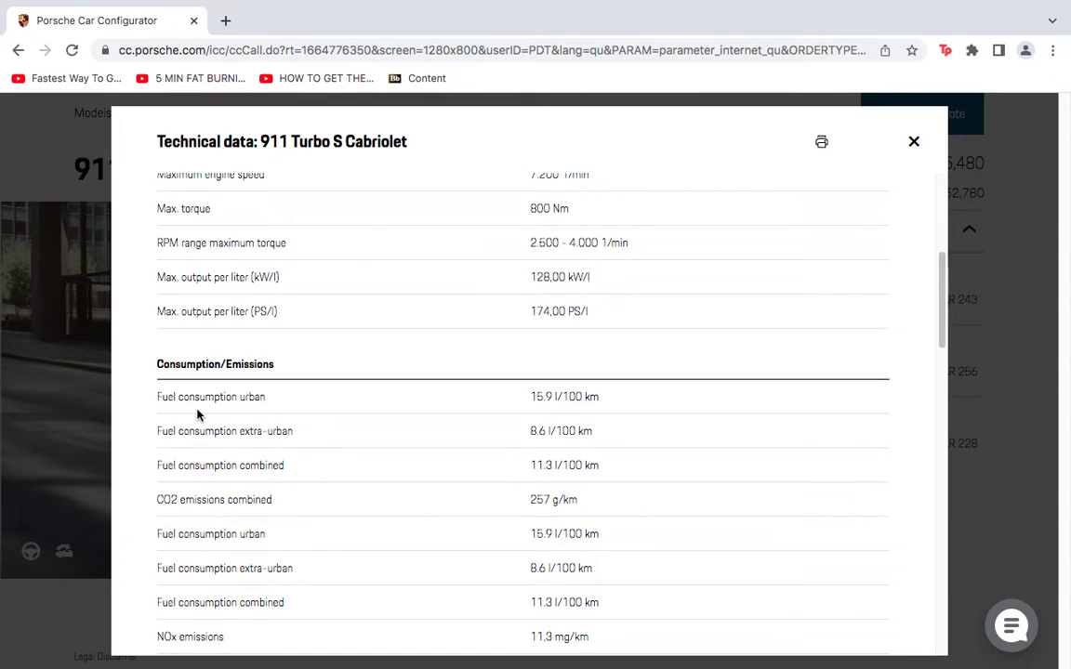
scroll(182, 358, "down", 2)
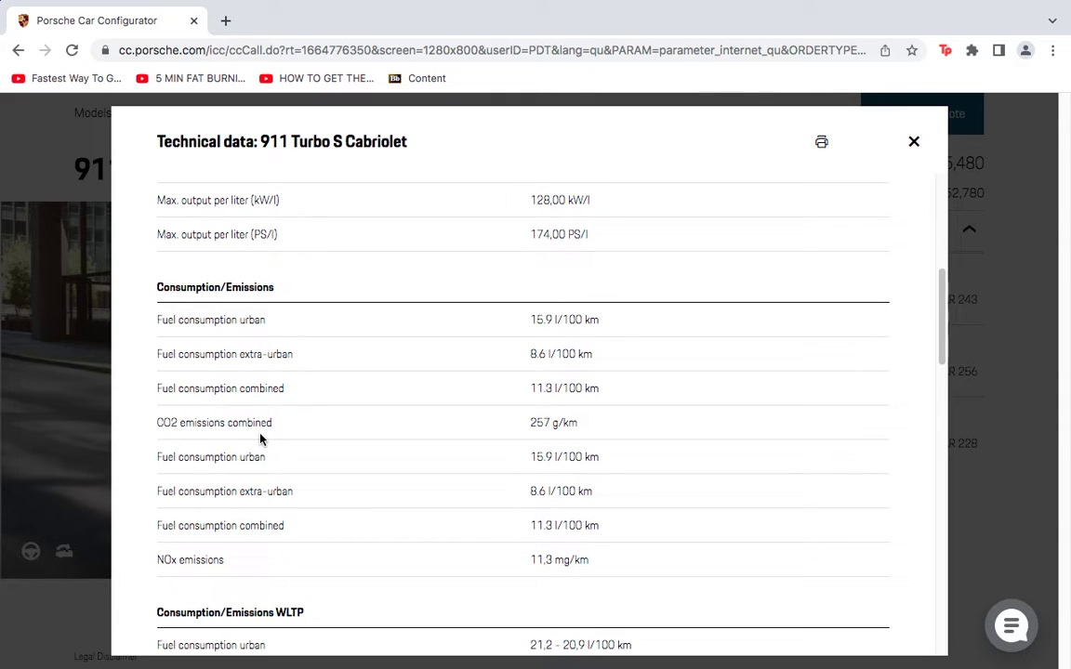
scroll(260, 439, "down", 5)
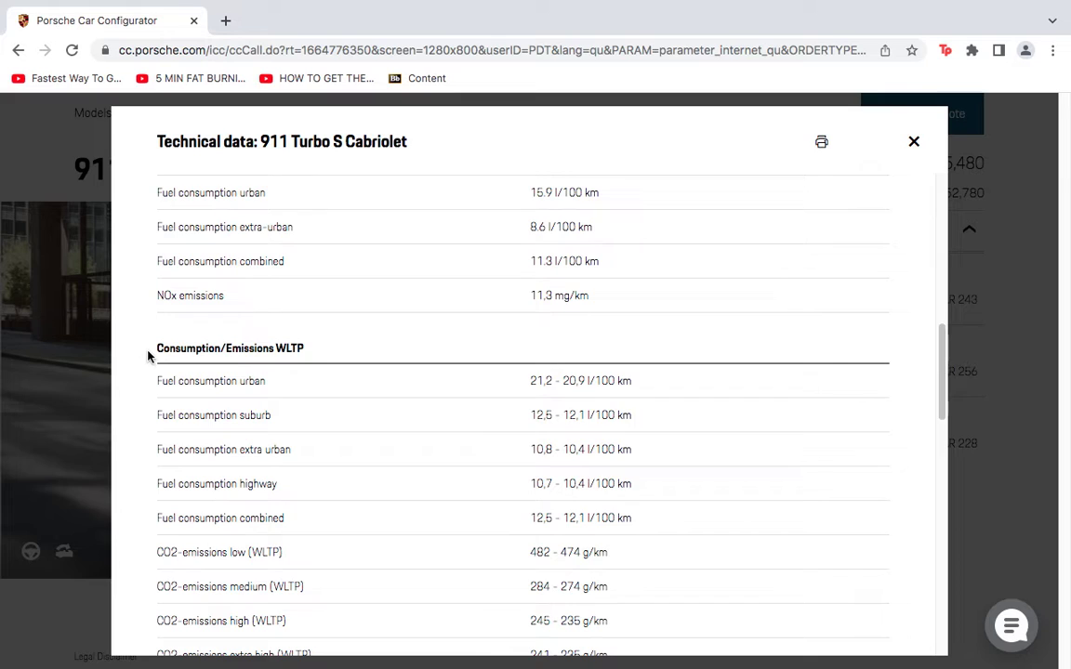
scroll(148, 354, "down", 2)
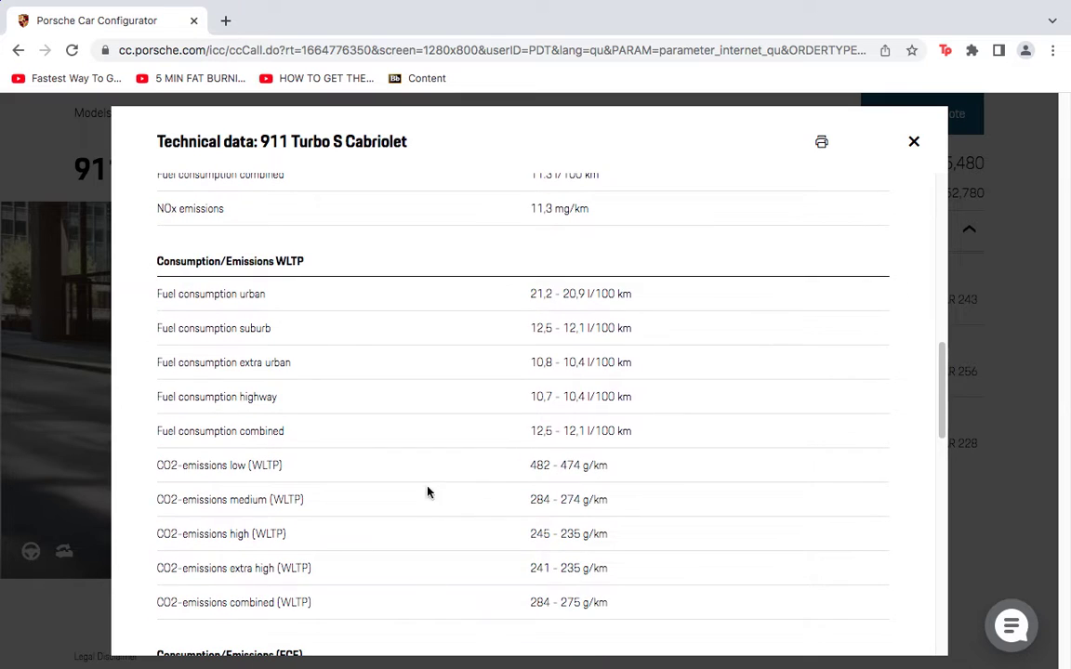
scroll(324, 391, "down", 4)
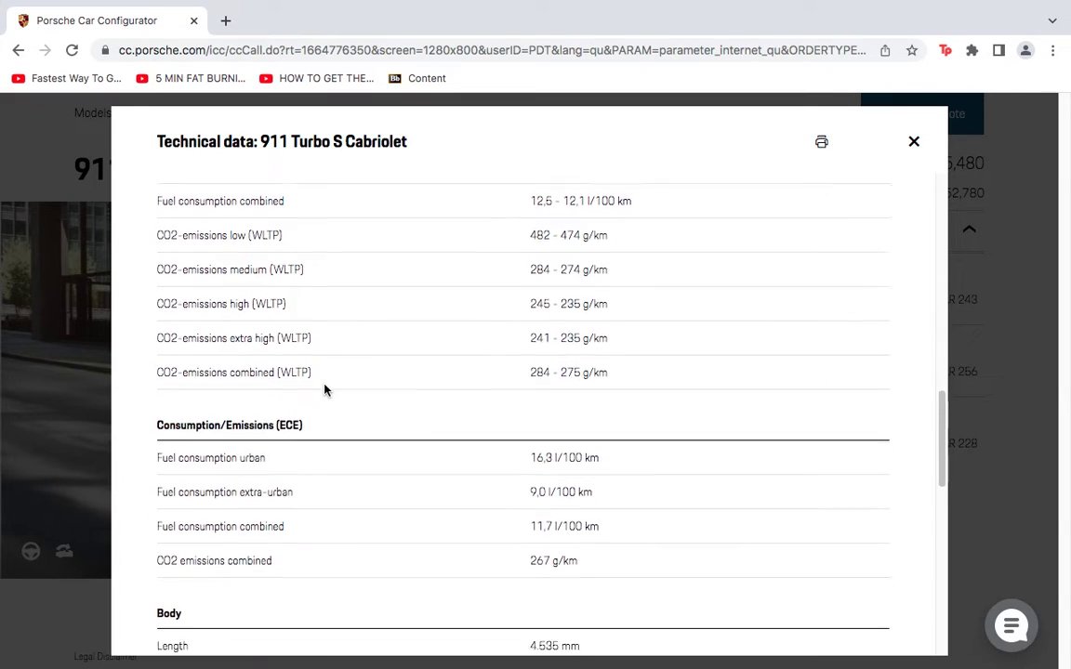
Examine the Body, Capacities and Performance sections of the technical data, then close the overview.
scroll(324, 389, "down", 4)
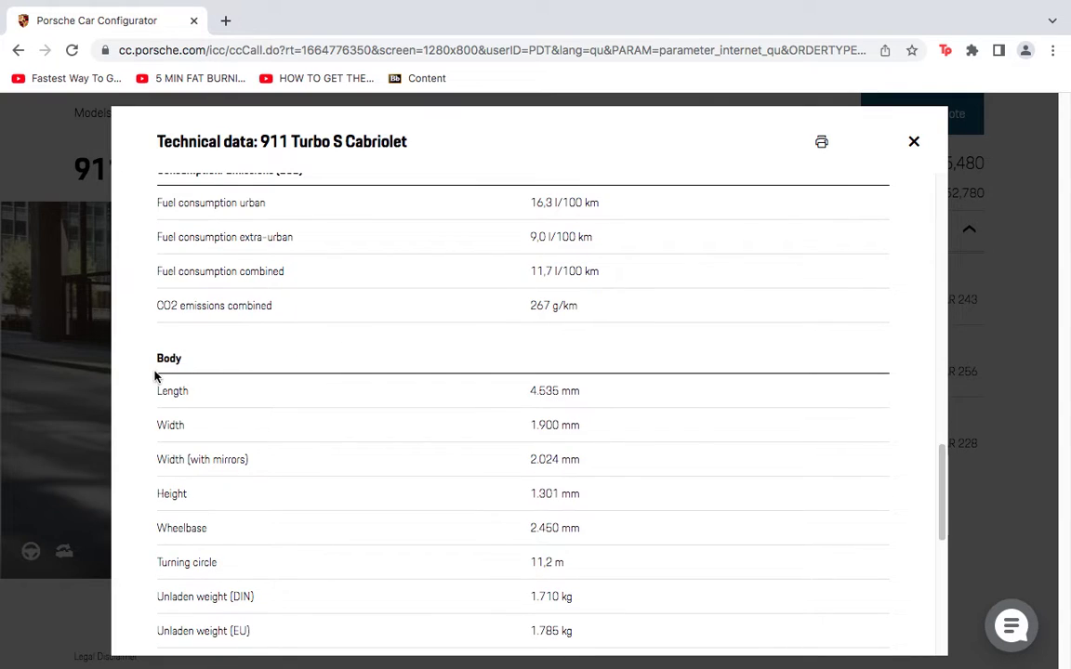
scroll(154, 375, "down", 1)
scroll(154, 358, "down", 3)
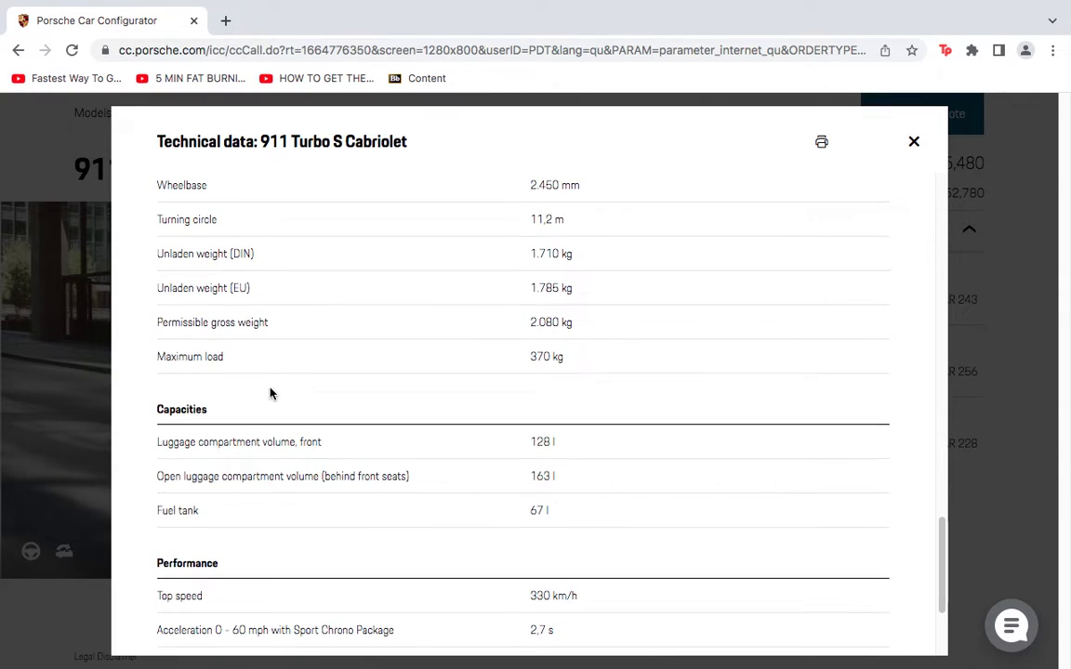
scroll(269, 390, "down", 1)
scroll(292, 411, "down", 2)
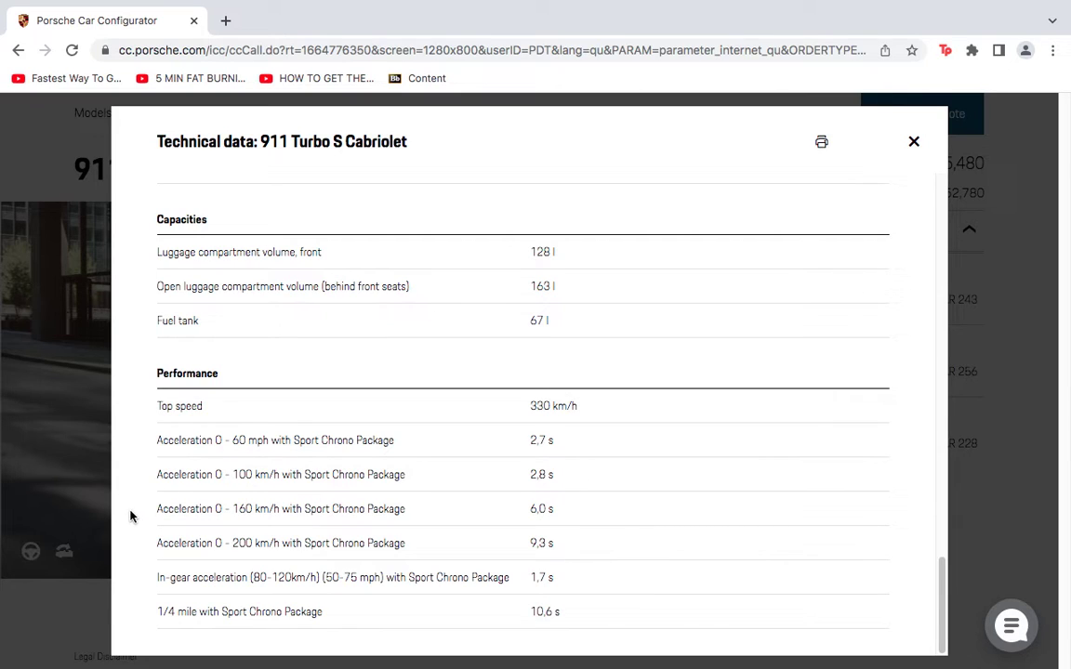
scroll(258, 526, "up", 1)
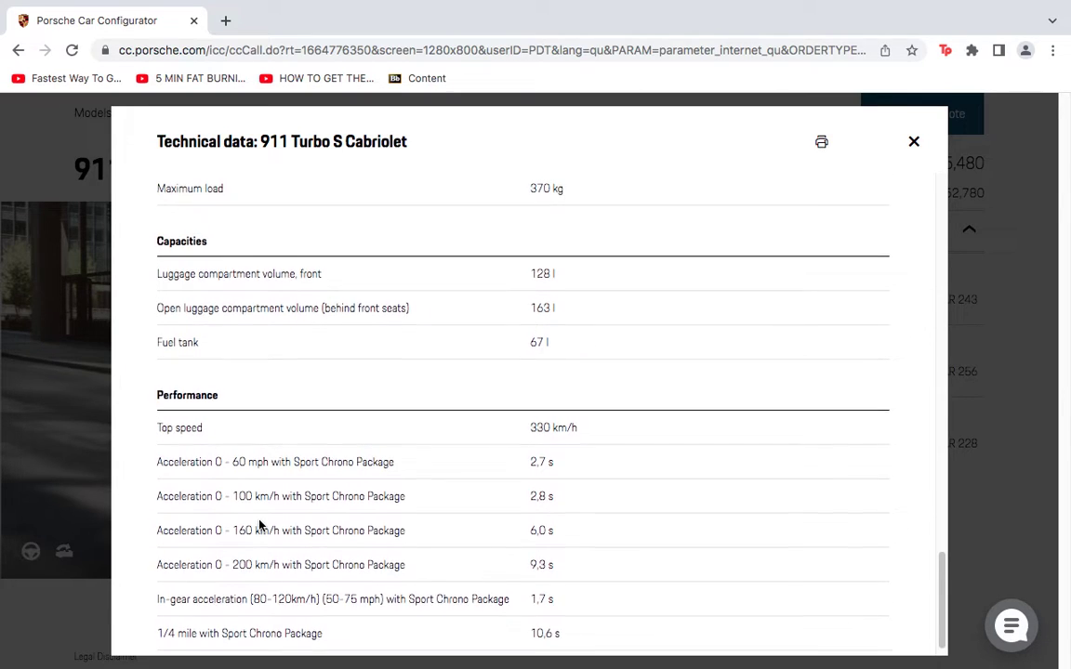
scroll(258, 526, "down", 1)
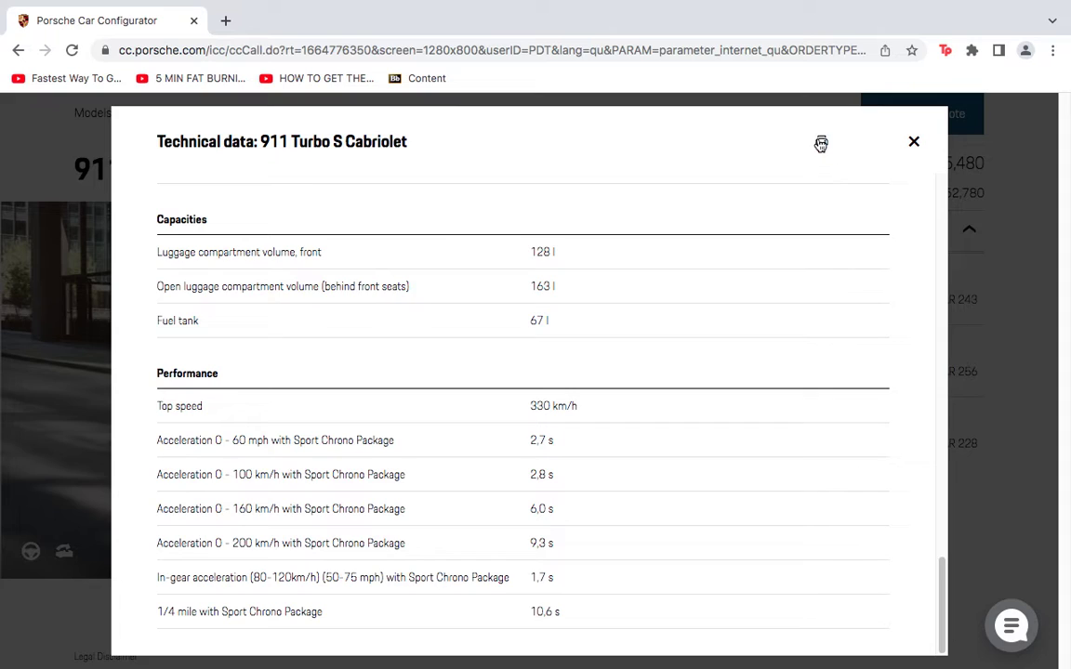
left_click(913, 142)
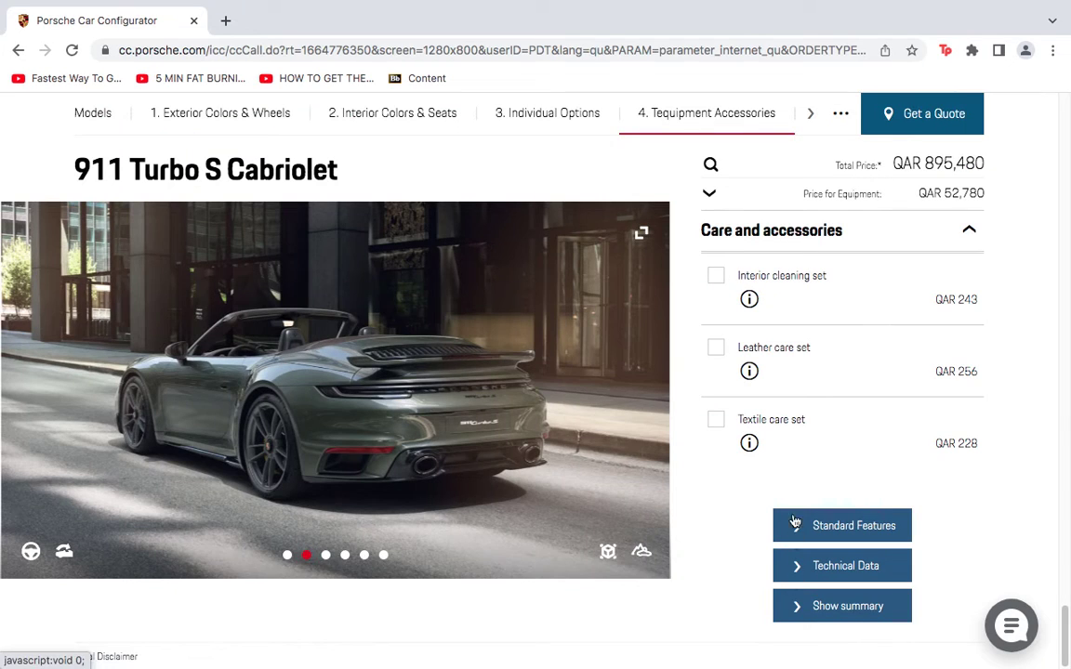
Show the configuration summary and review the prices, selected options, accessories and ways to proceed.
left_click(838, 611)
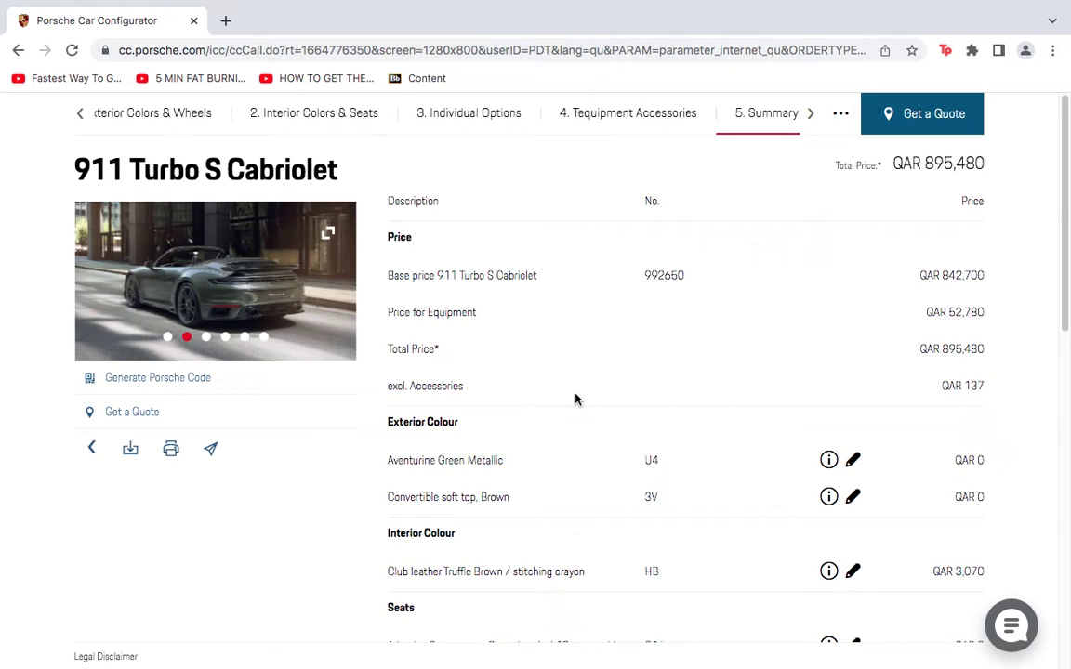
scroll(575, 400, "down", 1)
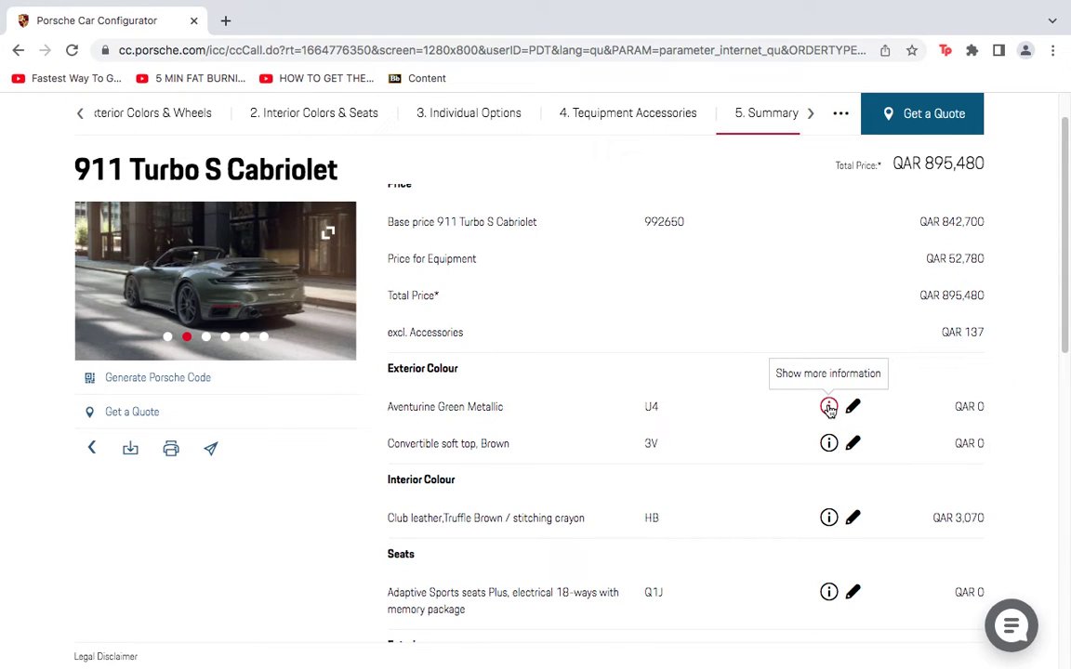
scroll(762, 471, "down", 3)
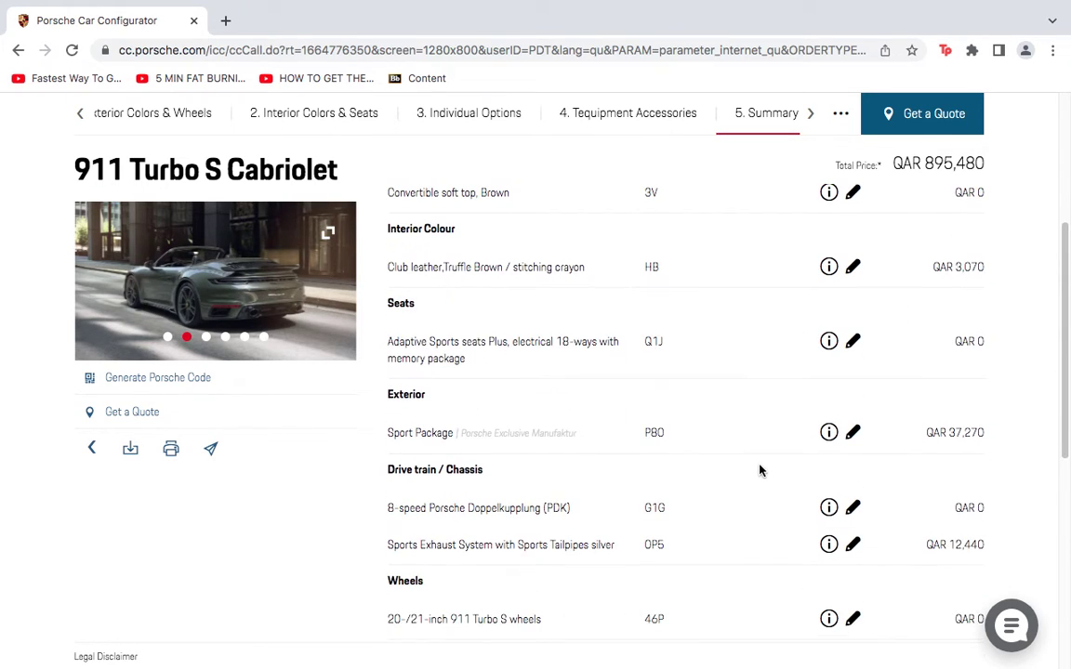
scroll(760, 471, "down", 3)
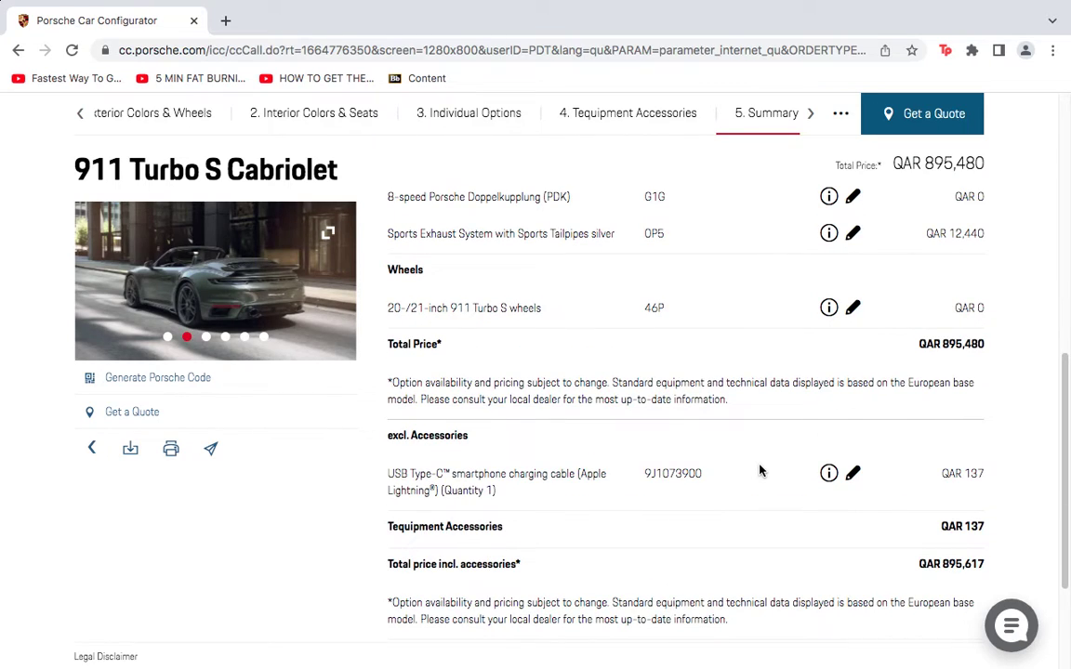
scroll(759, 471, "down", 2)
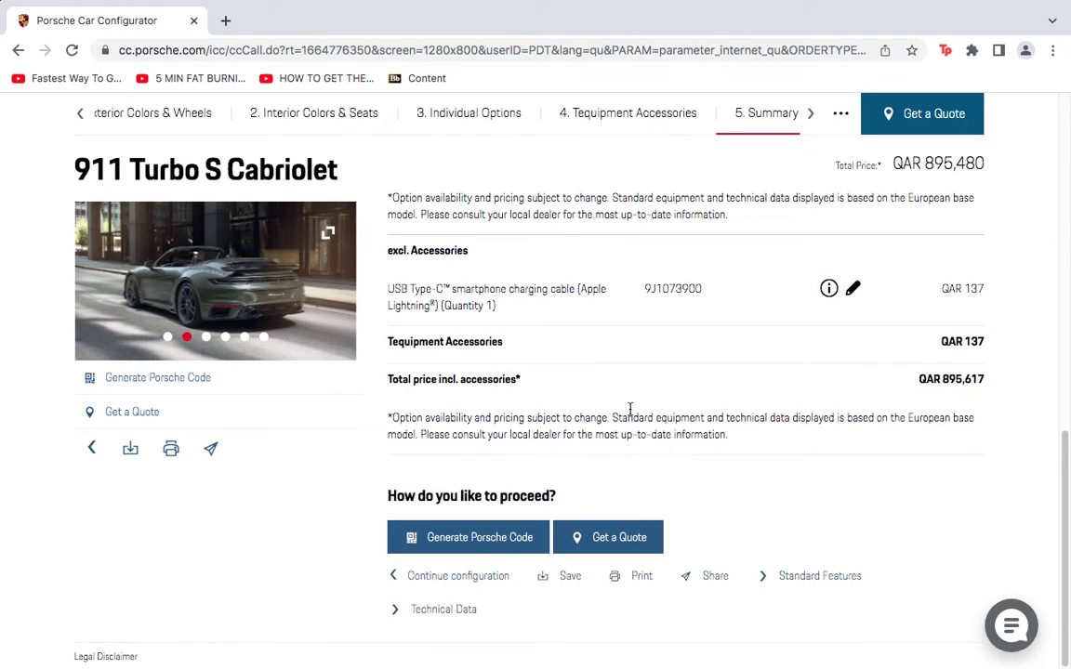
mouse_move(511, 5)
mouse_move(688, 4)
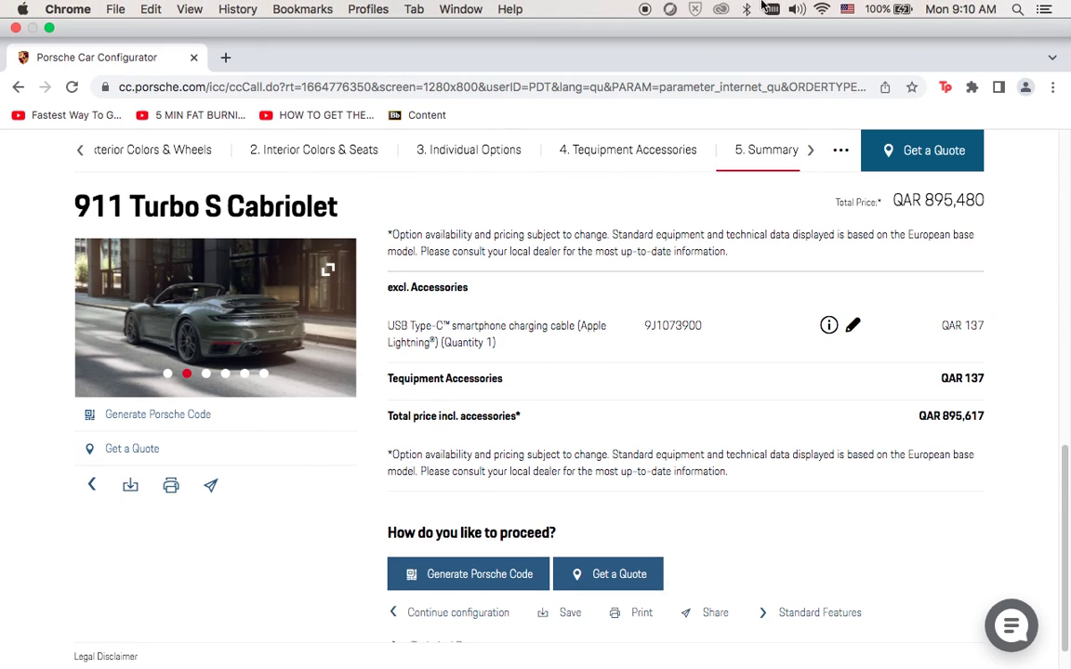